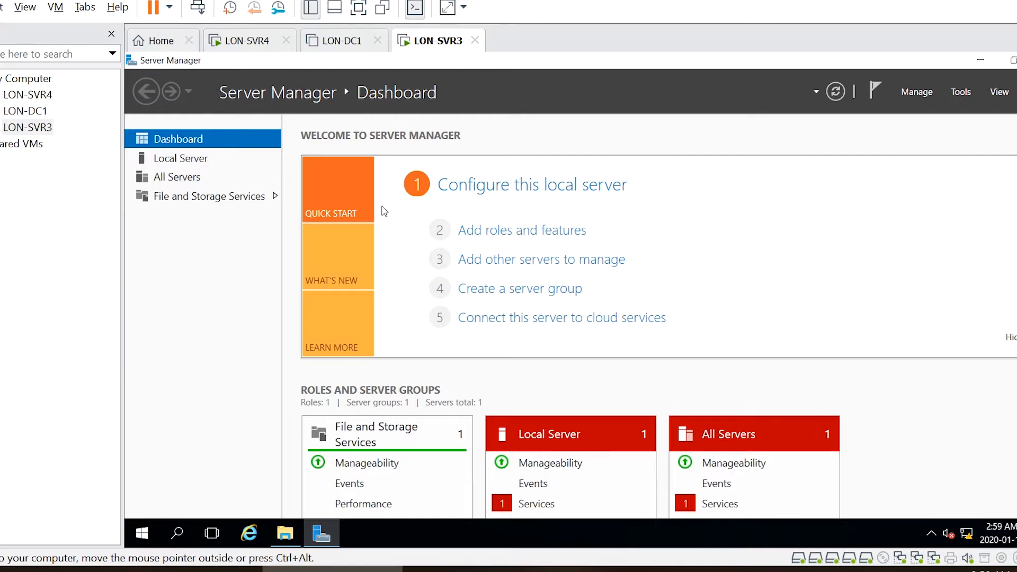
Step: Check the disks of LON-SVR3 under File and Storage Services and bring up its storage pools
{"action": "left_click", "coordinate": [226, 196]}
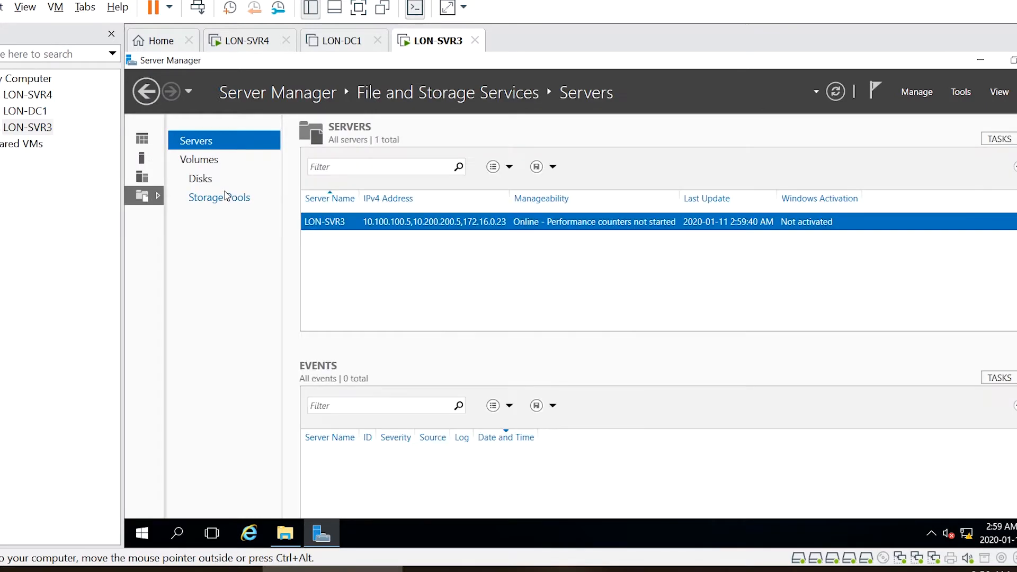
{"action": "left_click", "coordinate": [202, 179]}
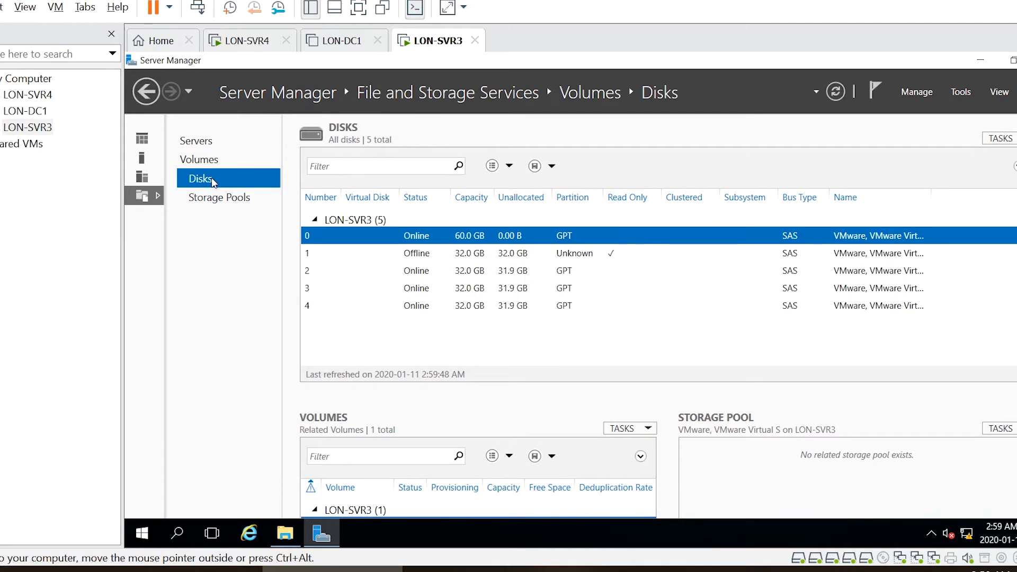
{"action": "left_click", "coordinate": [226, 200]}
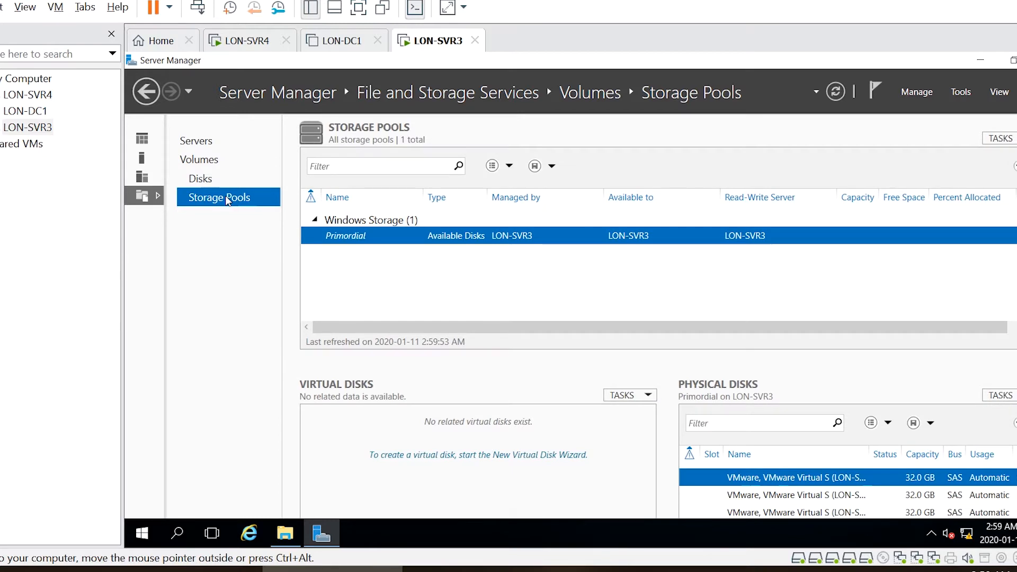
Step: Start a new storage pool from the Primordial pool of LON-SVR3 and name it StoragePool1
{"action": "right_click", "coordinate": [388, 241]}
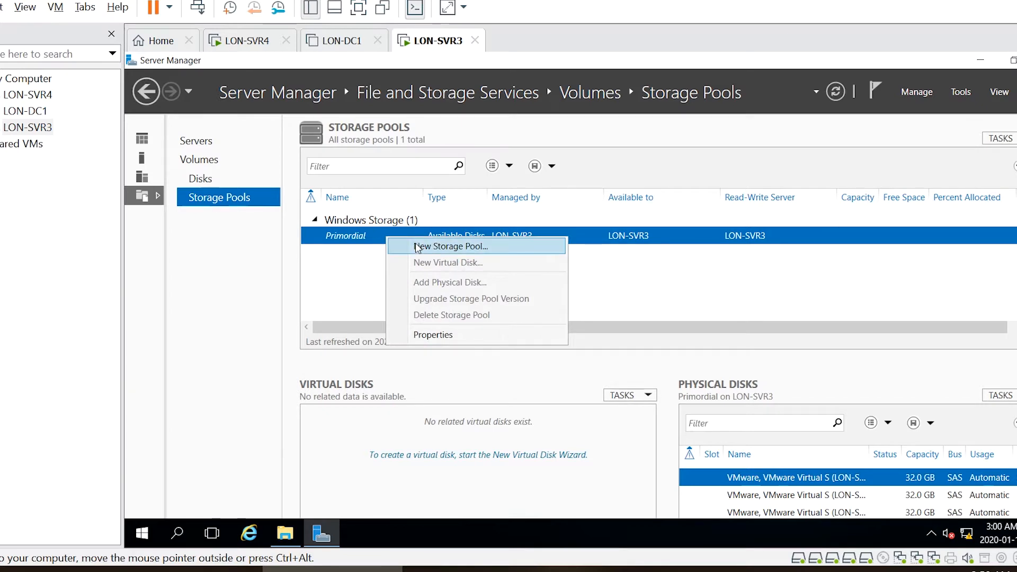
{"action": "left_click", "coordinate": [414, 247]}
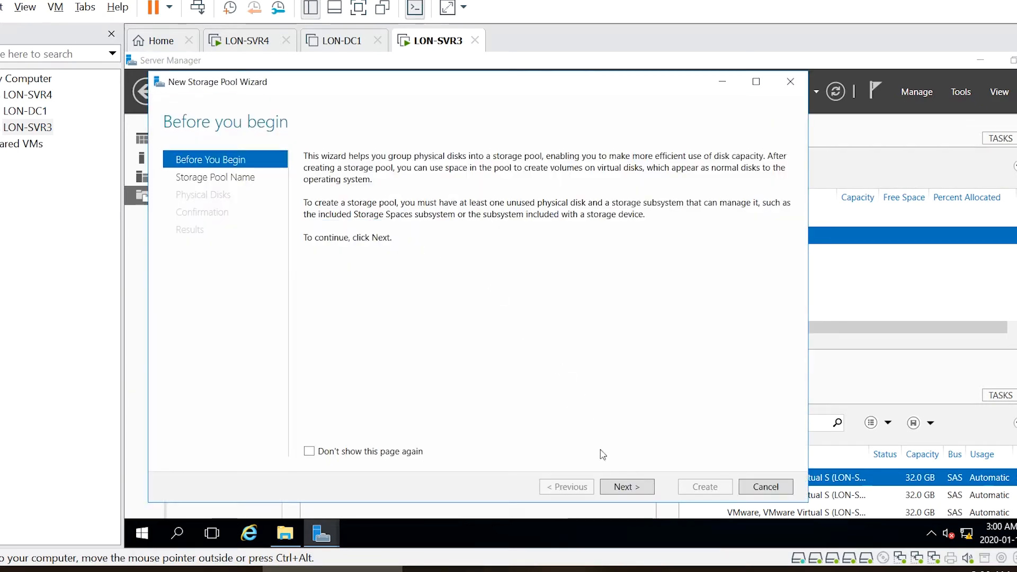
{"action": "left_click", "coordinate": [625, 490]}
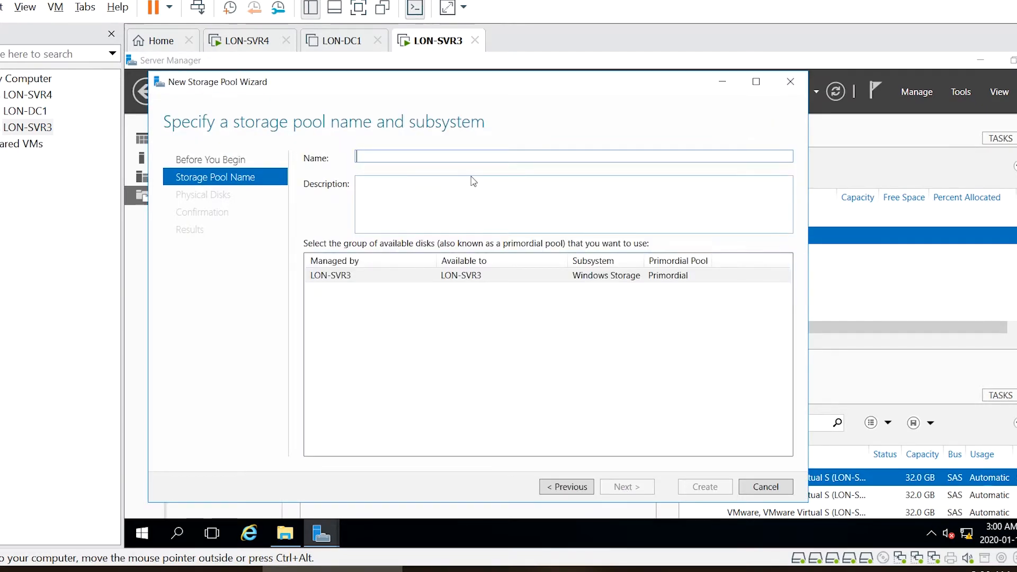
{"action": "type", "text": "Stora"}
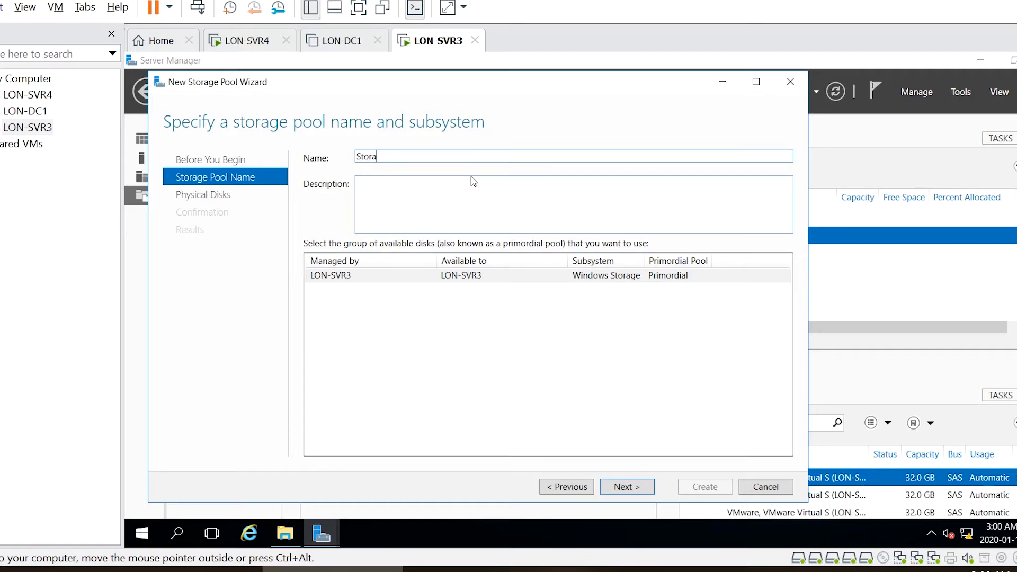
{"action": "type", "text": "gePool1"}
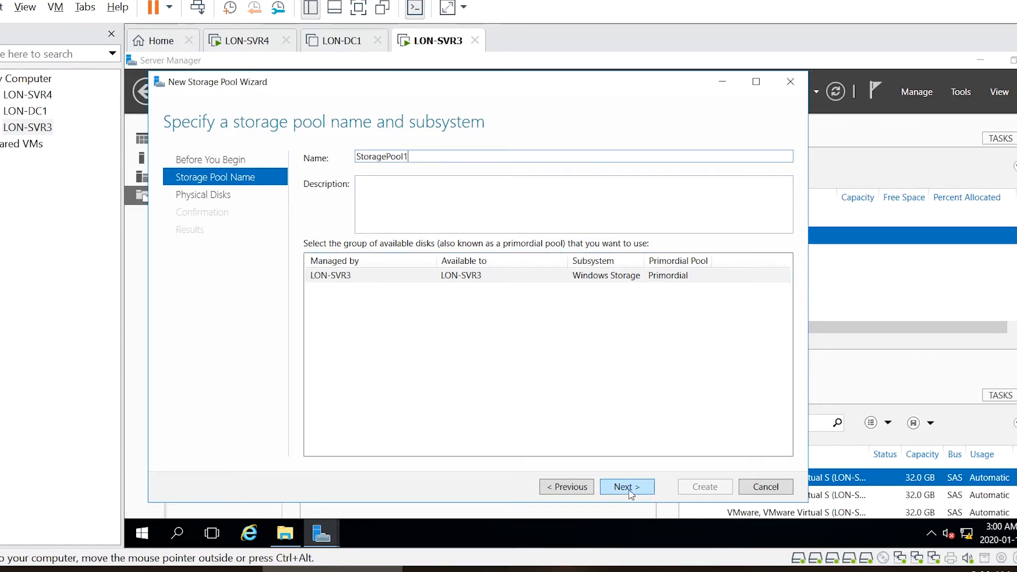
{"action": "left_click", "coordinate": [629, 490]}
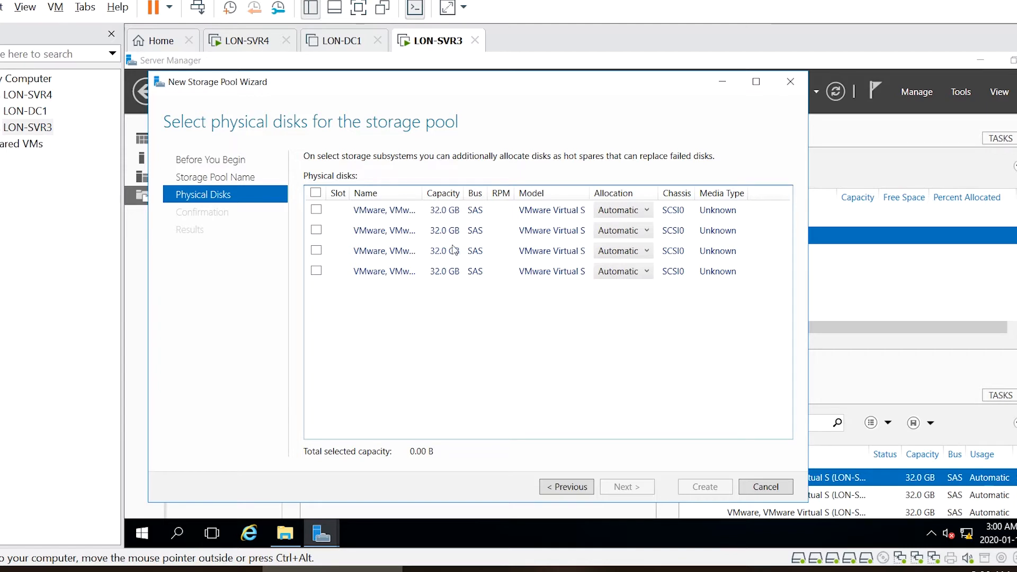
Step: Include the first three 32 GB physical disks with automatic allocation and create the storage pool, without starting a virtual disk
{"action": "left_click", "coordinate": [316, 211]}
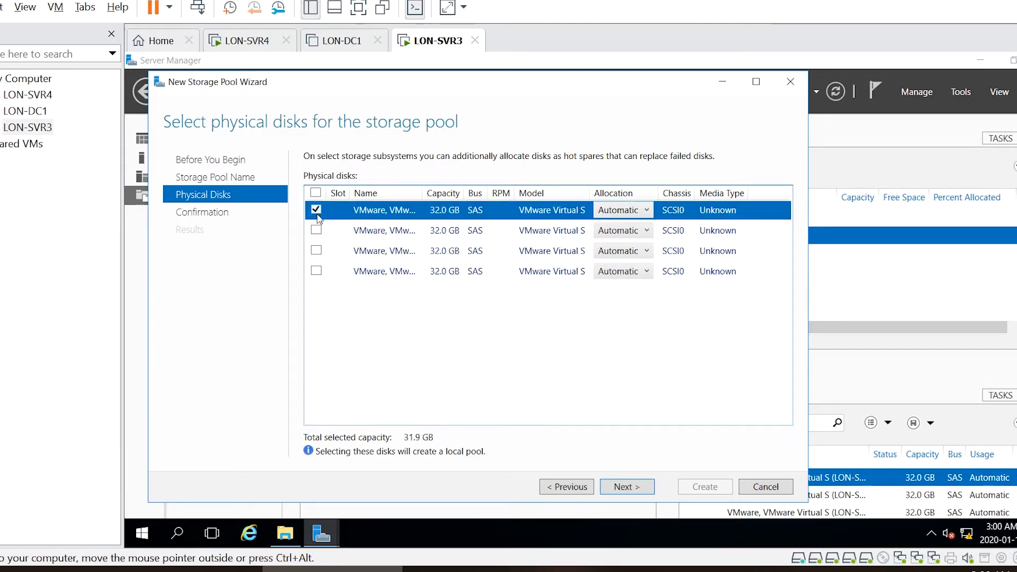
{"action": "left_click", "coordinate": [316, 230]}
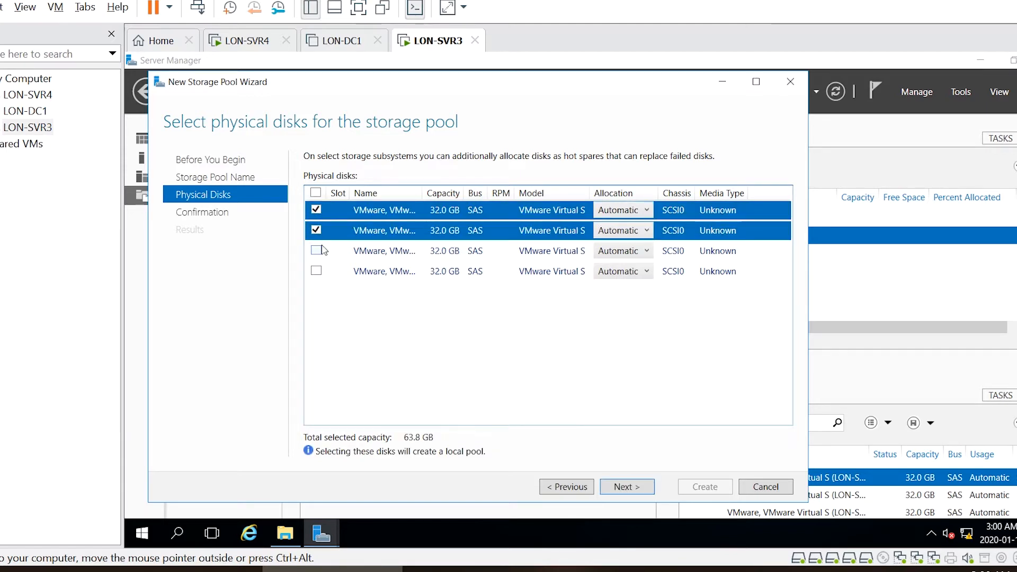
{"action": "left_click", "coordinate": [316, 251]}
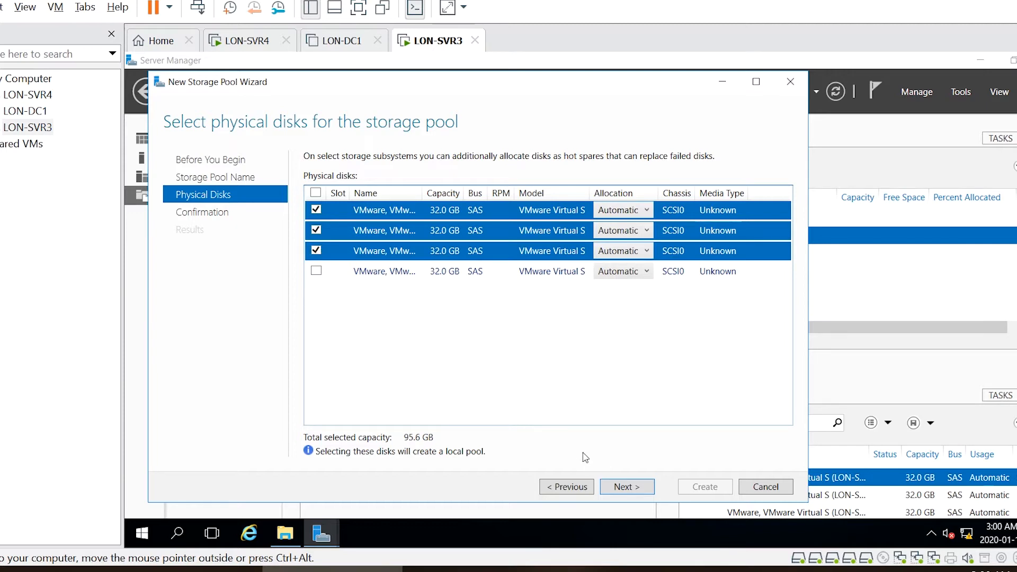
{"action": "left_click", "coordinate": [632, 488]}
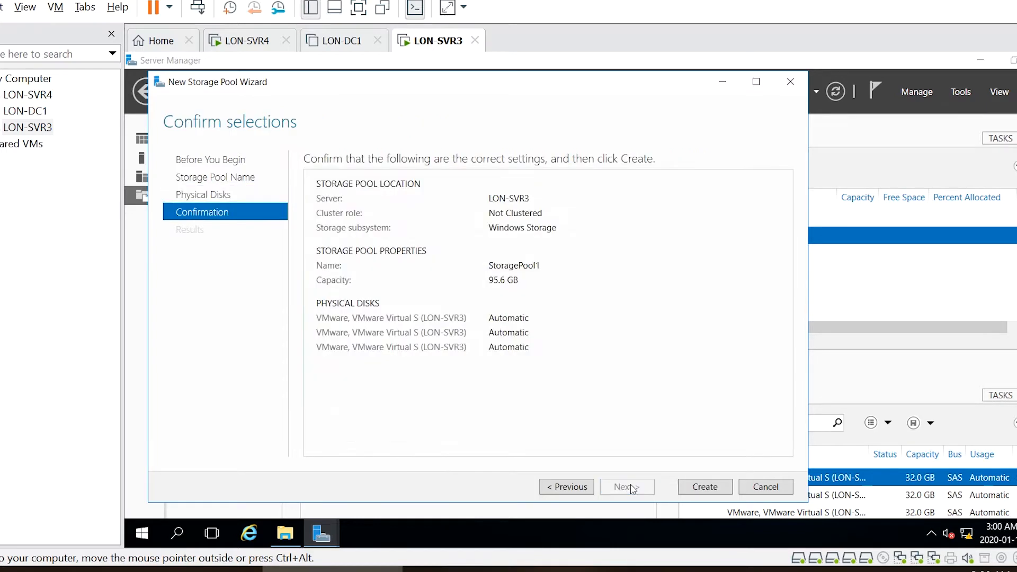
{"action": "left_click", "coordinate": [703, 486]}
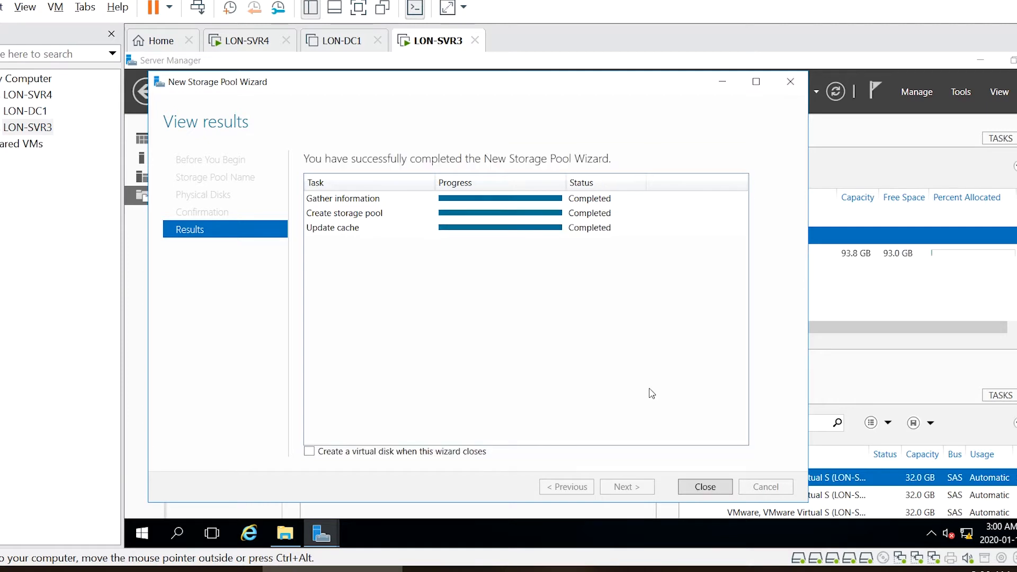
{"action": "left_click", "coordinate": [694, 488]}
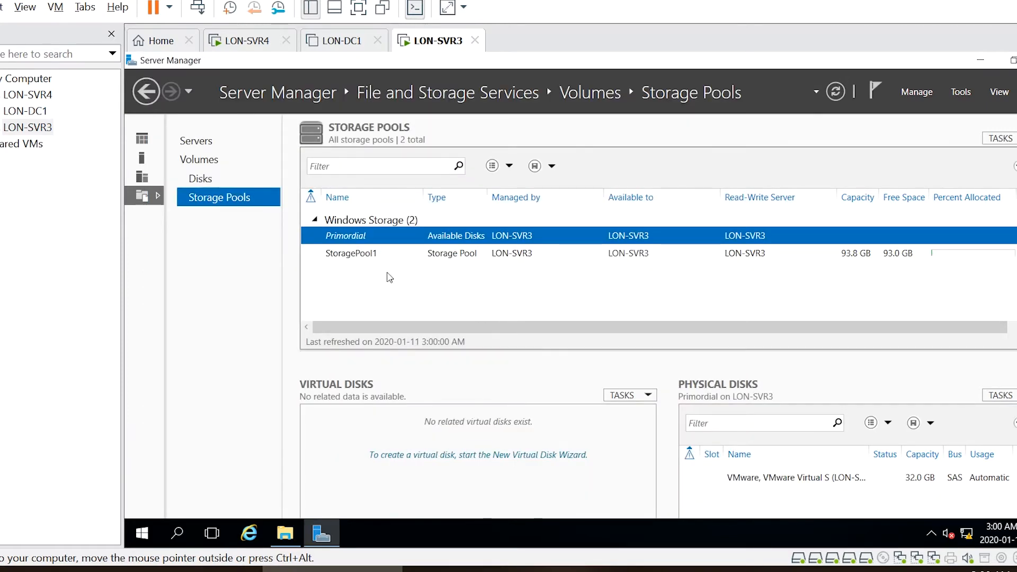
Step: Start a new virtual disk on StoragePool1 and name it VirtualDisk02
{"action": "left_click", "coordinate": [365, 257]}
{"action": "right_click", "coordinate": [365, 258]}
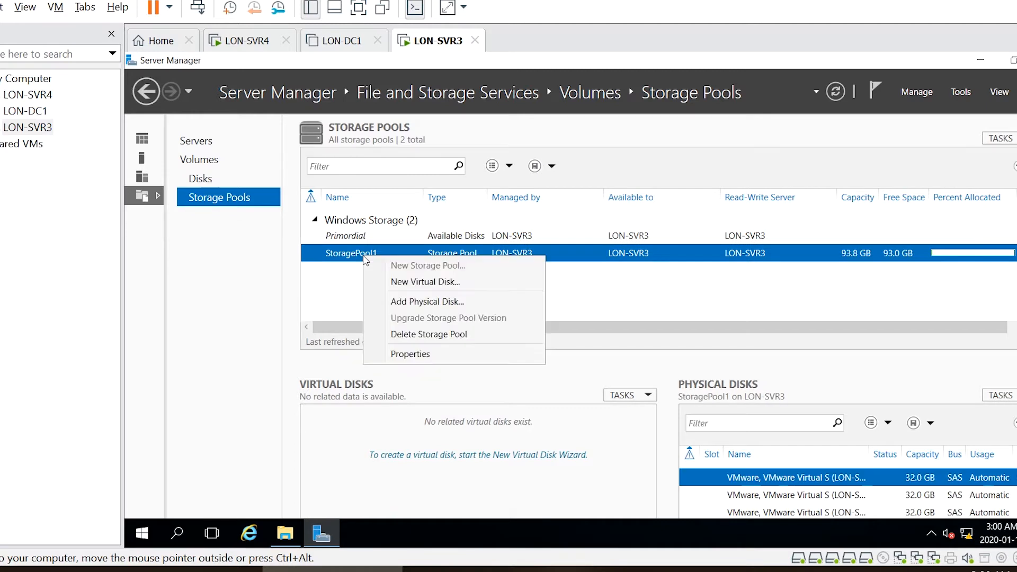
{"action": "left_click", "coordinate": [435, 284]}
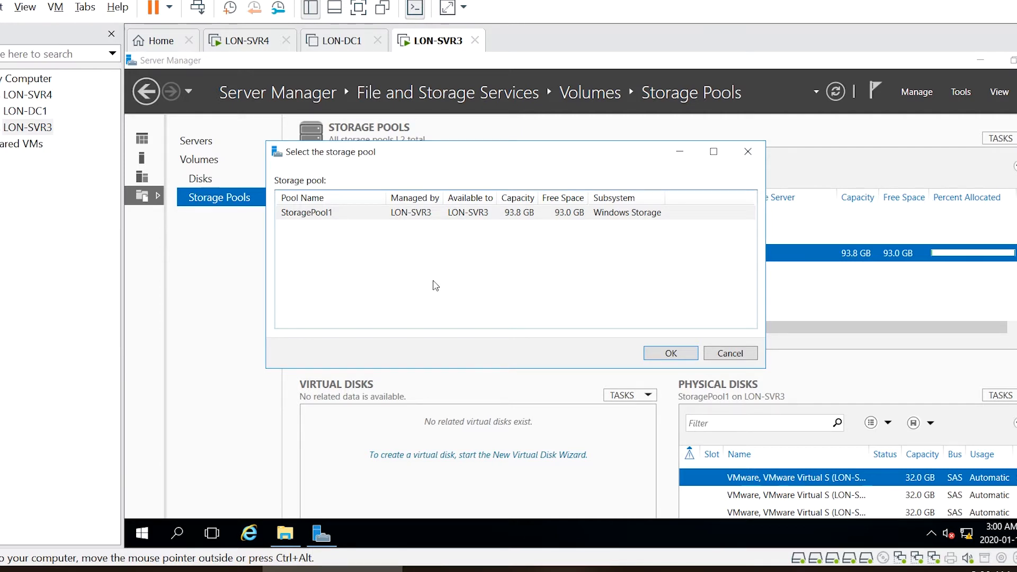
{"action": "left_click", "coordinate": [670, 353]}
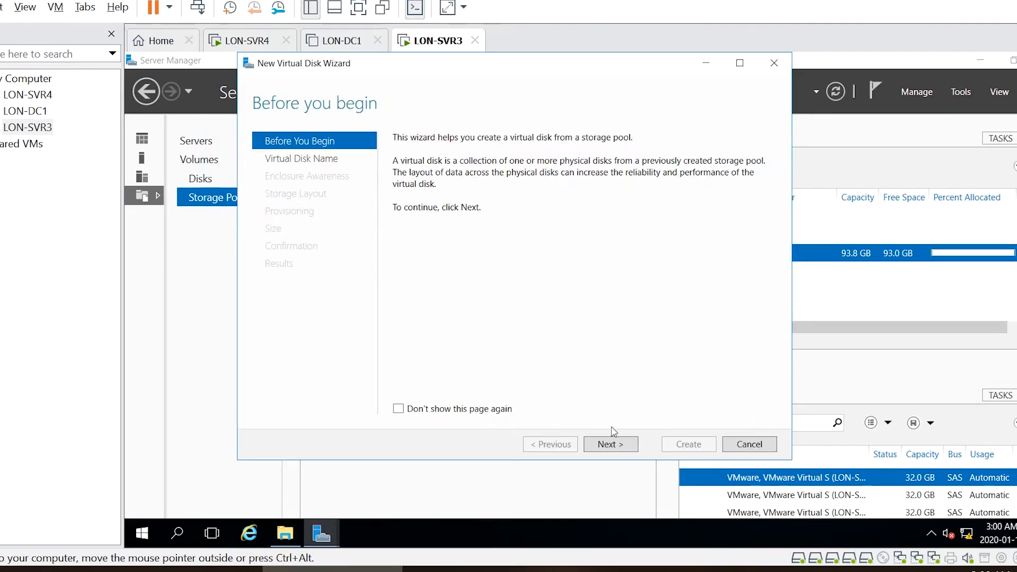
{"action": "left_click", "coordinate": [617, 447]}
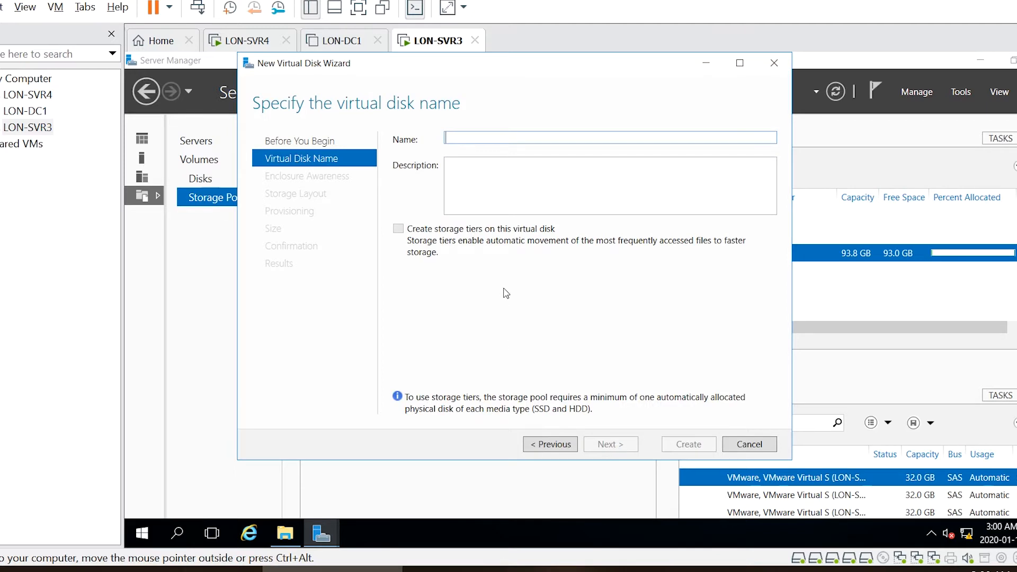
{"action": "type", "text": "Vi"}
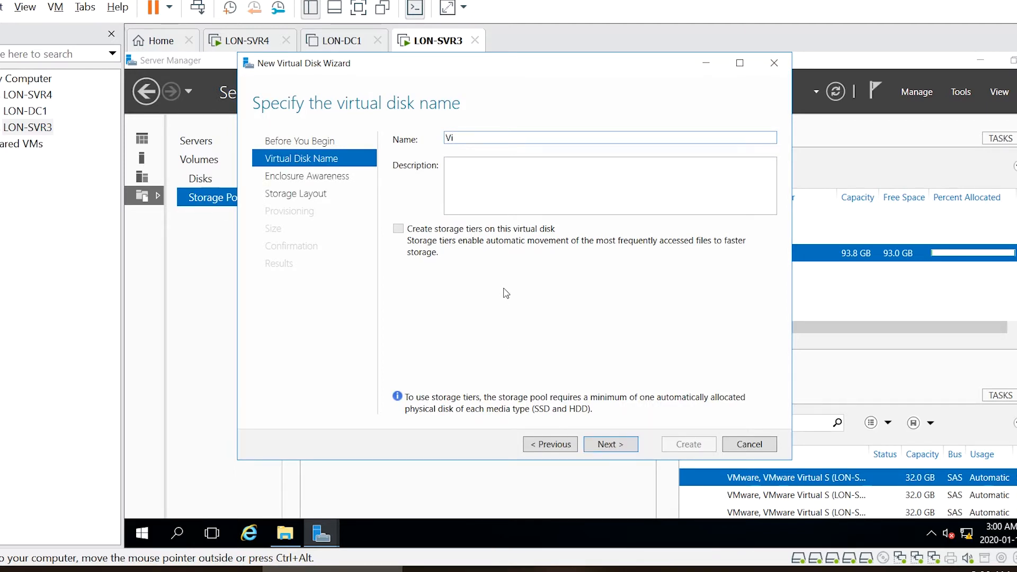
{"action": "type", "text": "rtualDisk02"}
{"action": "left_click", "coordinate": [616, 453]}
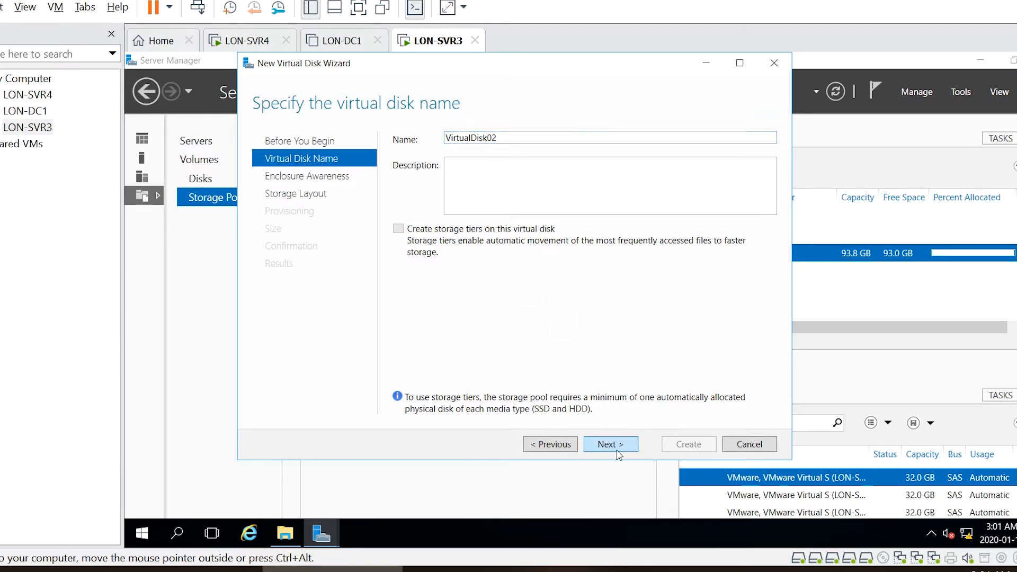
{"action": "left_click", "coordinate": [616, 453]}
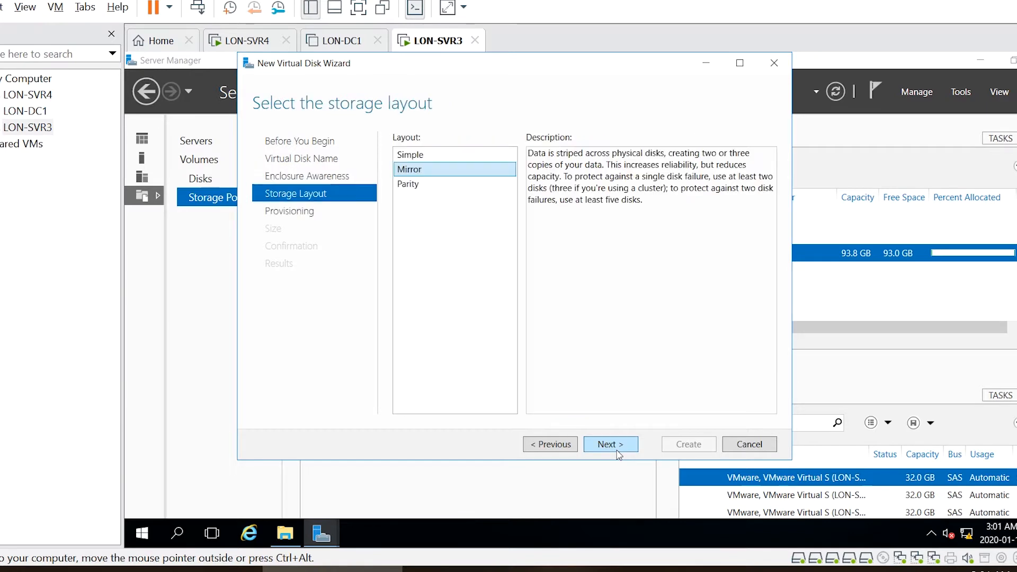
Step: Create the virtual disk with Mirror layout, Fixed provisioning and a size of 32 GB, continuing on to volume creation
{"action": "left_click", "coordinate": [617, 453]}
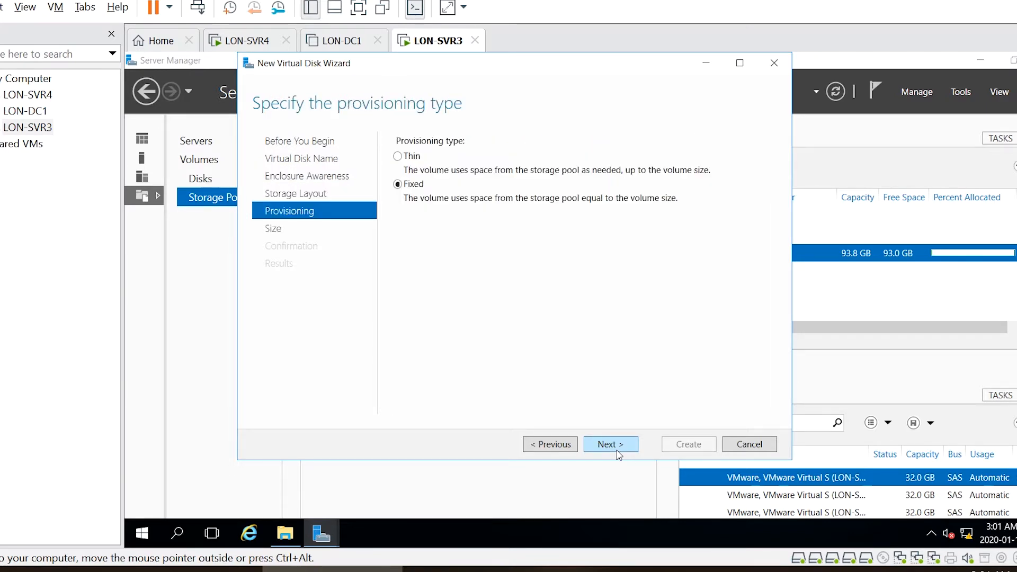
{"action": "left_click", "coordinate": [618, 452]}
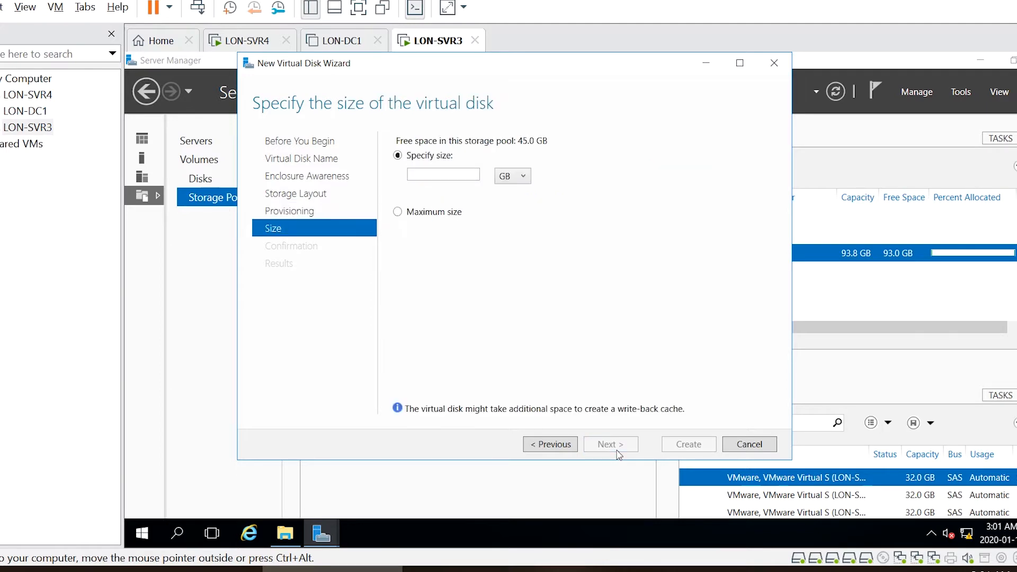
{"action": "left_click", "coordinate": [456, 175]}
{"action": "type", "text": "32"}
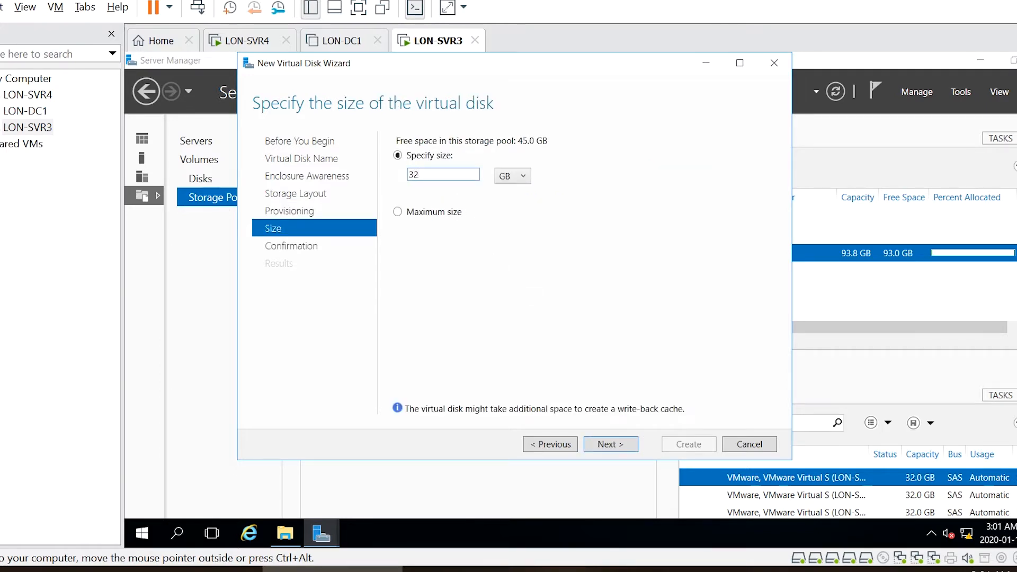
{"action": "left_click", "coordinate": [603, 444]}
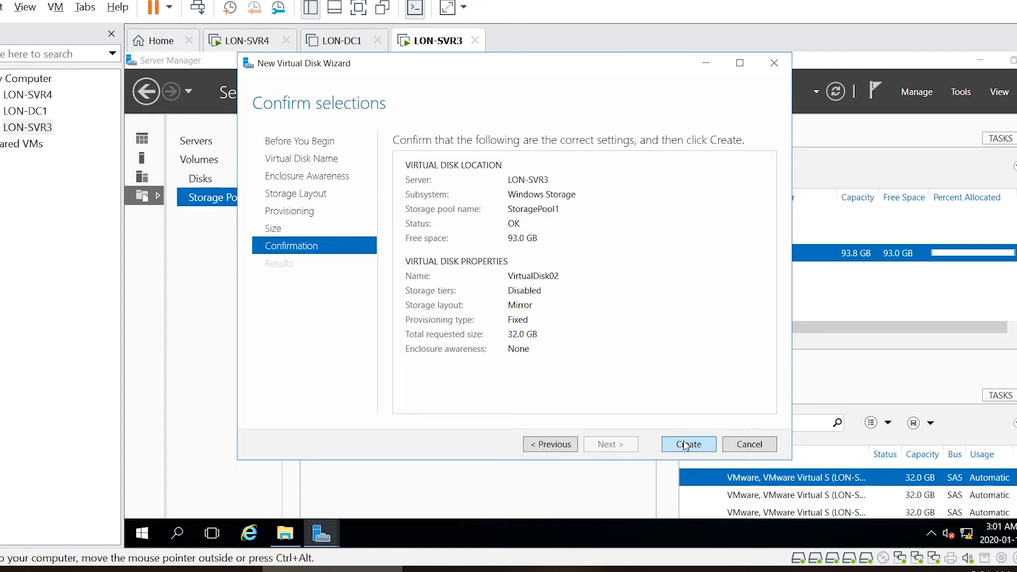
{"action": "left_click", "coordinate": [686, 445]}
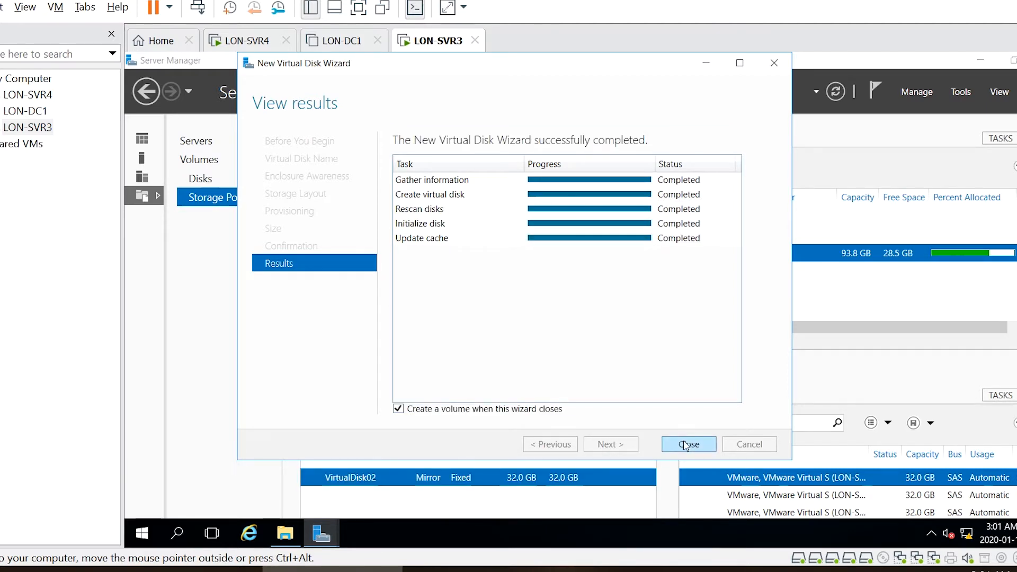
{"action": "left_click", "coordinate": [686, 445]}
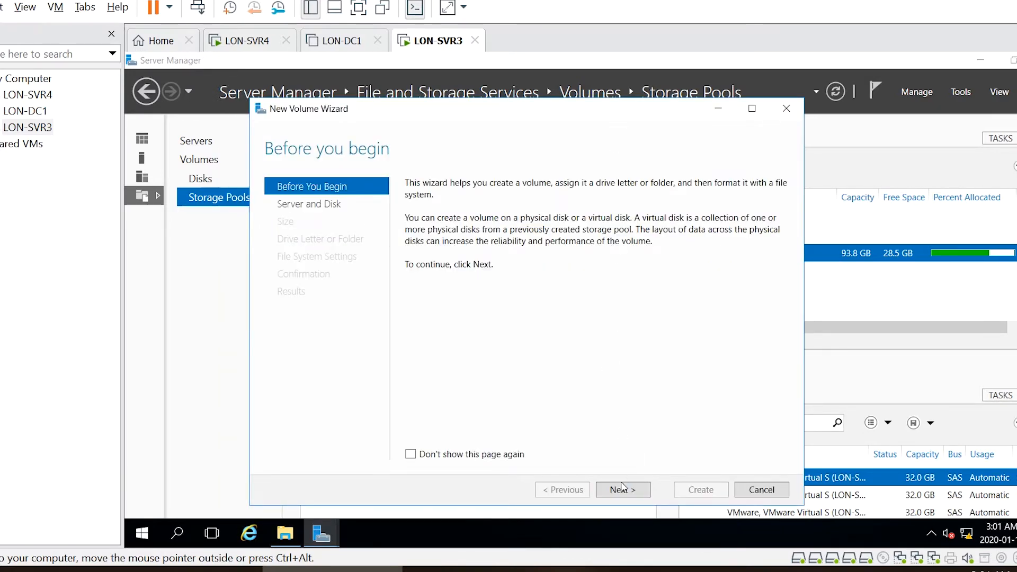
Step: Provision the new volume on VirtualDisk02 of LON-SVR3 with a size of 20 GB and drive letter E
{"action": "left_click", "coordinate": [621, 488]}
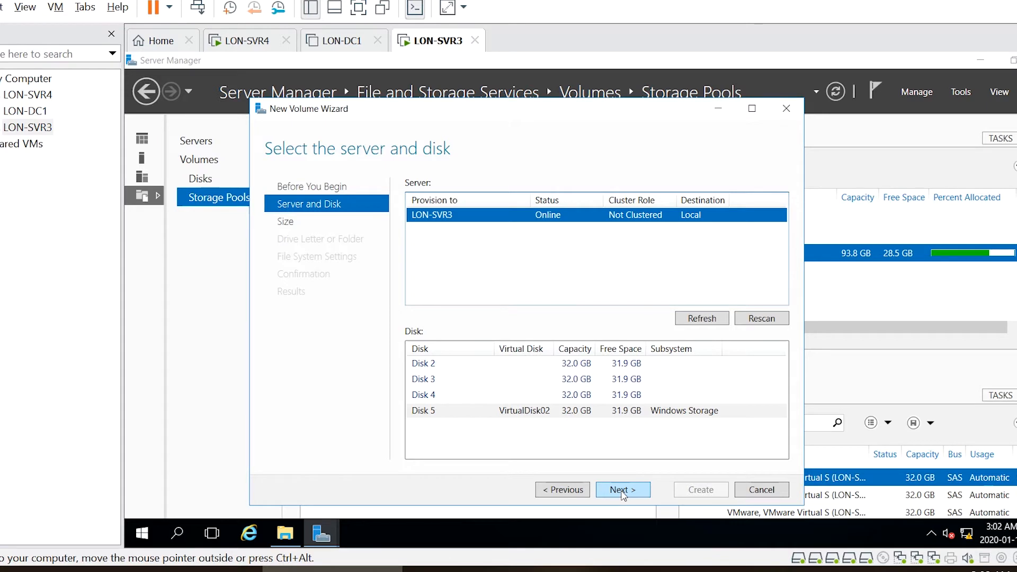
{"action": "left_click", "coordinate": [622, 490]}
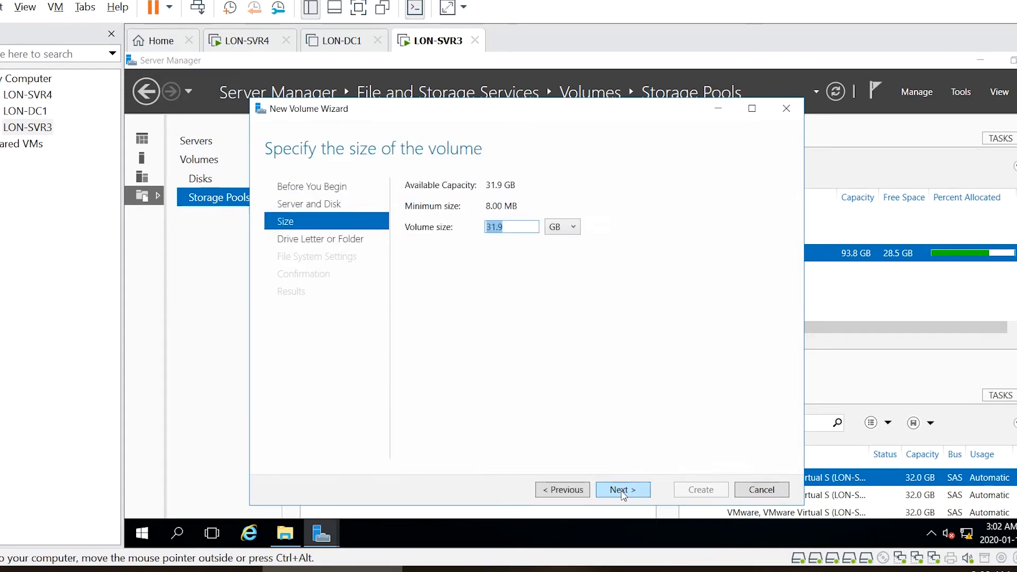
{"action": "type", "text": "20"}
{"action": "left_click", "coordinate": [623, 490]}
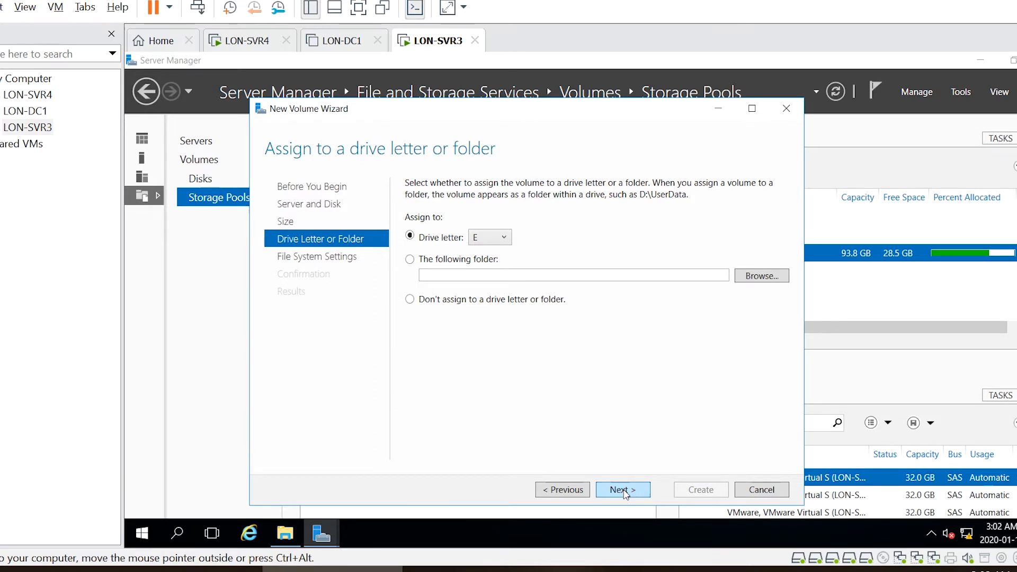
{"action": "left_click", "coordinate": [623, 490]}
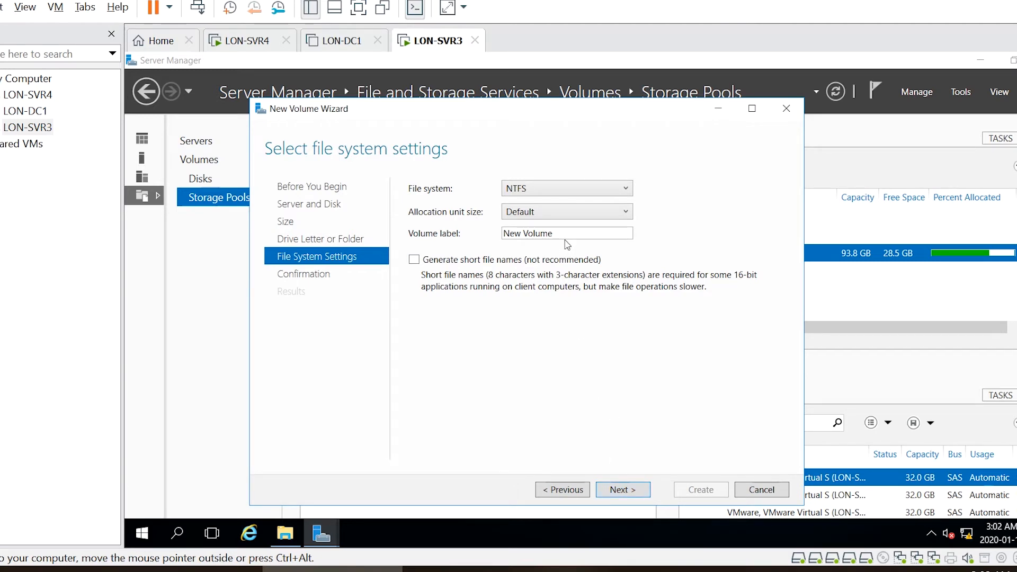
Step: Label the volume StoragePool, keeping the NTFS file system and the default allocation unit size
{"action": "triple_click", "coordinate": [583, 233]}
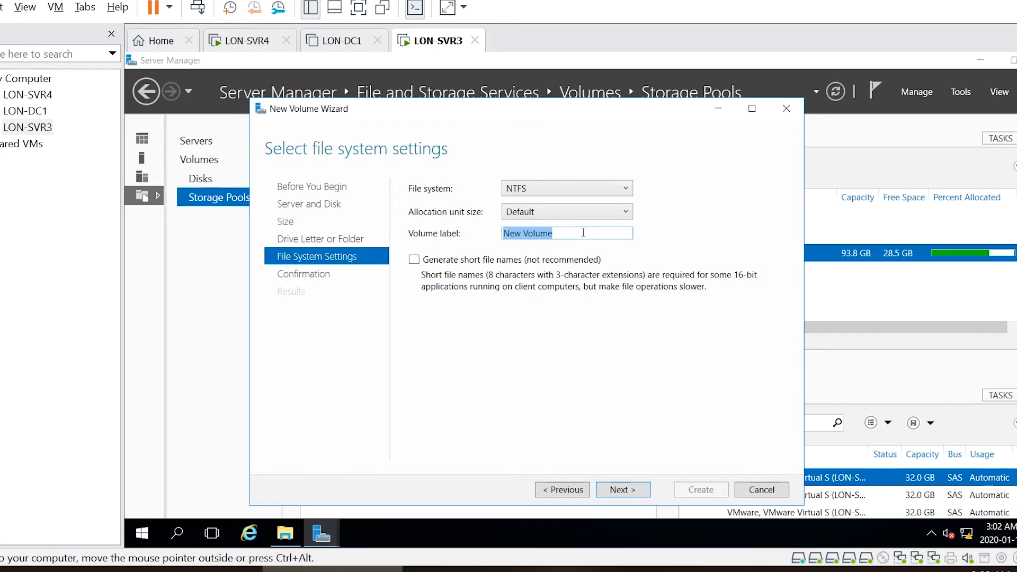
{"action": "type", "text": "Storage"}
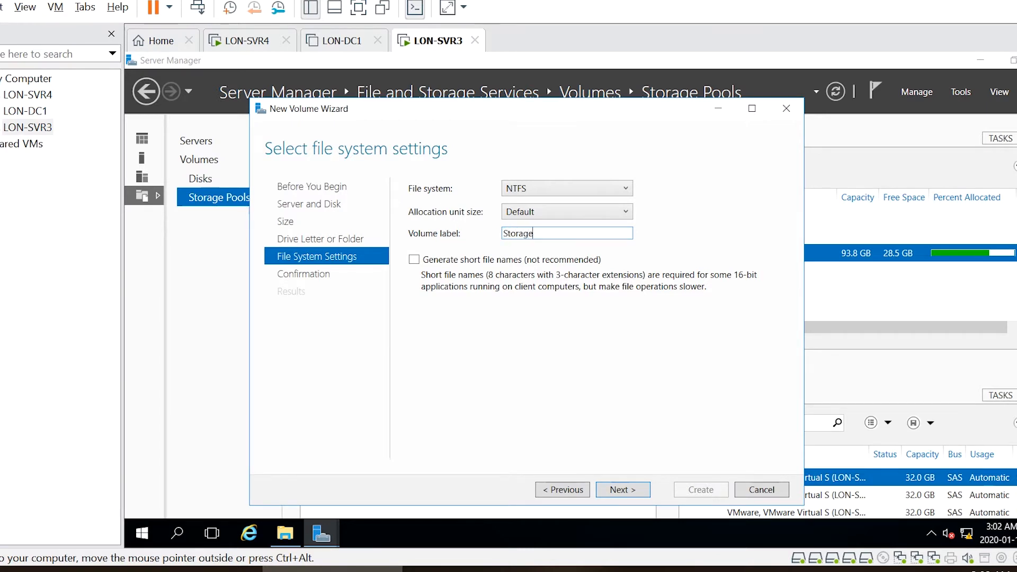
{"action": "type", "text": "Pool"}
{"action": "left_click", "coordinate": [623, 492]}
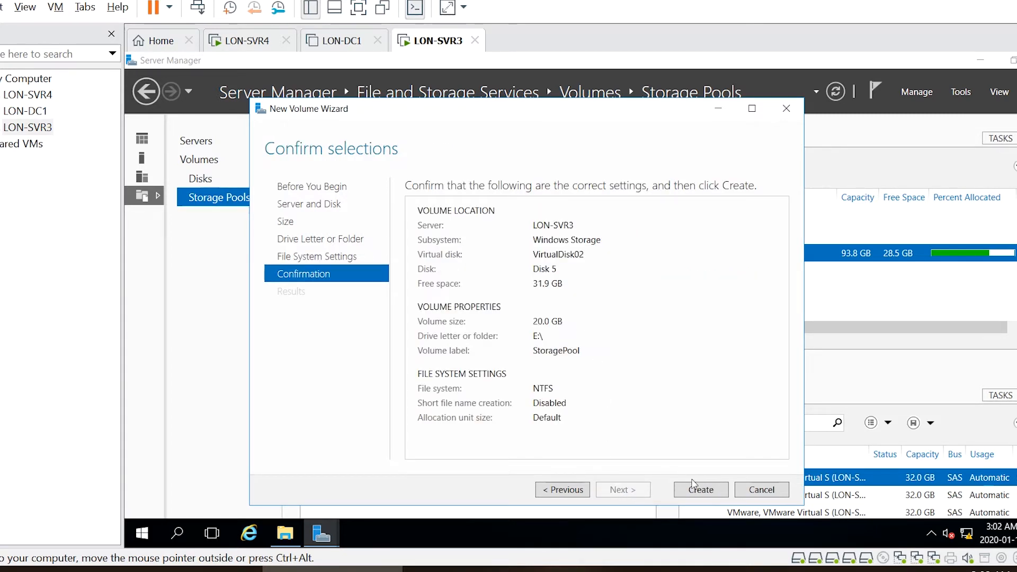
Step: Create the 20 GB StoragePool volume with the confirmed settings and close the volume wizard
{"action": "left_click", "coordinate": [705, 491]}
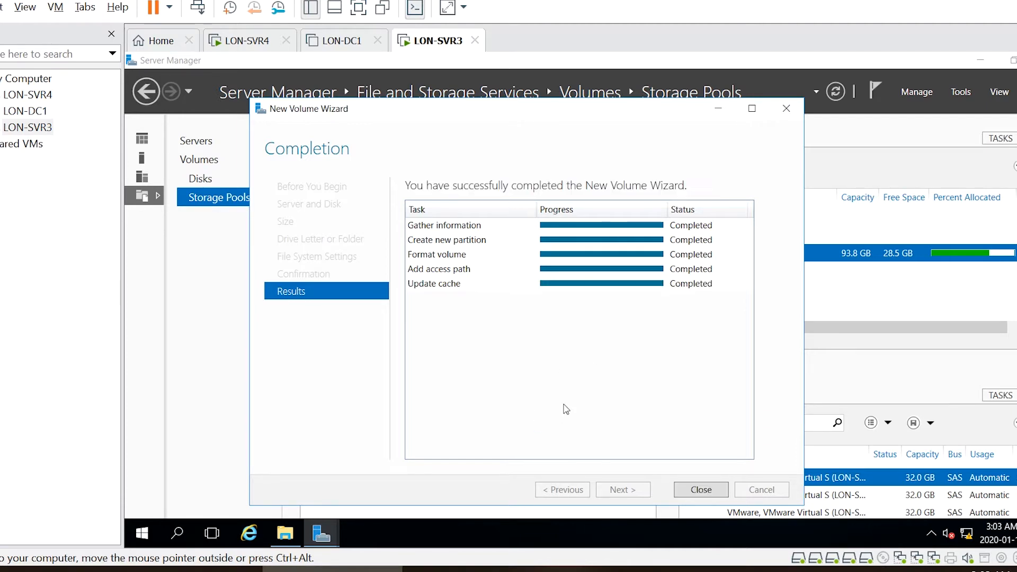
{"action": "left_click", "coordinate": [701, 490]}
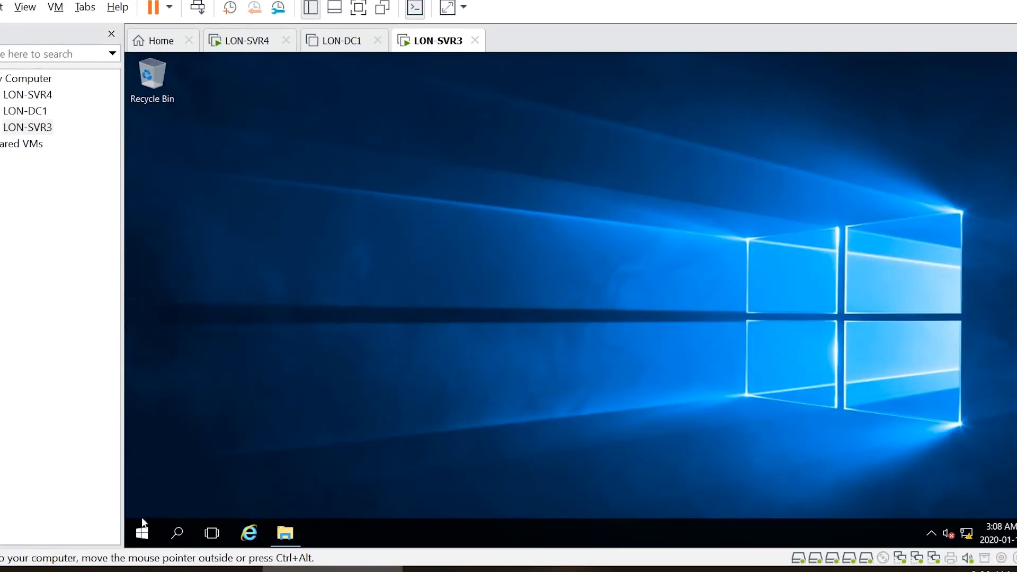
Step: Open Server Manager and begin a role-based installation of roles and features on LON-SVR3.adatum.com
{"action": "left_click", "coordinate": [144, 532]}
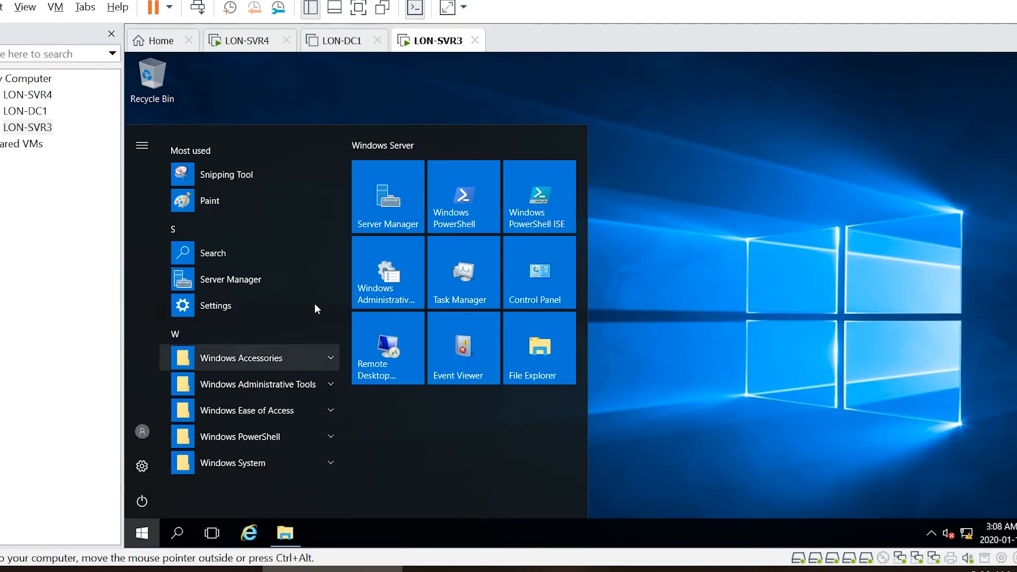
{"action": "left_click", "coordinate": [389, 207]}
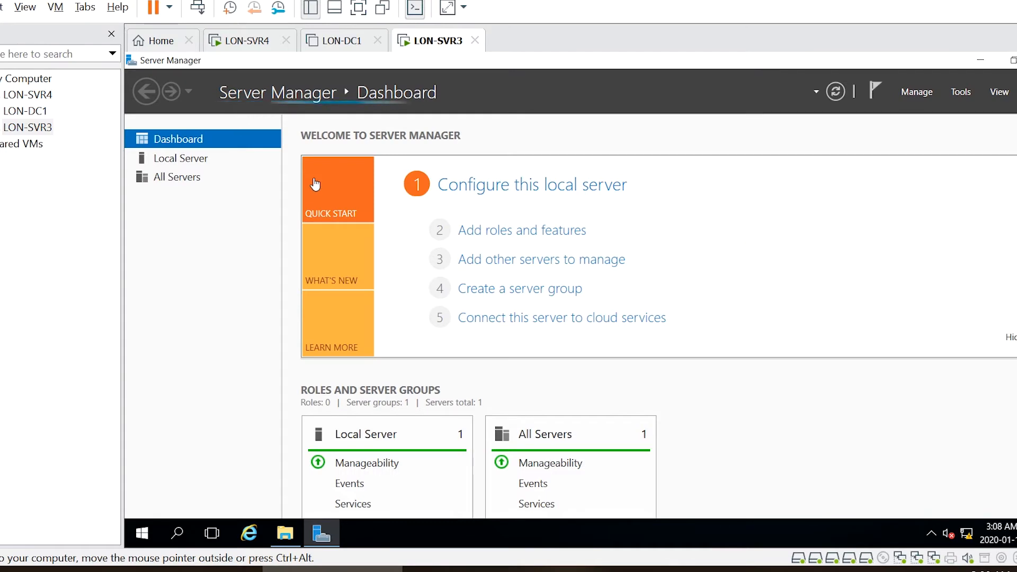
{"action": "left_click", "coordinate": [502, 242]}
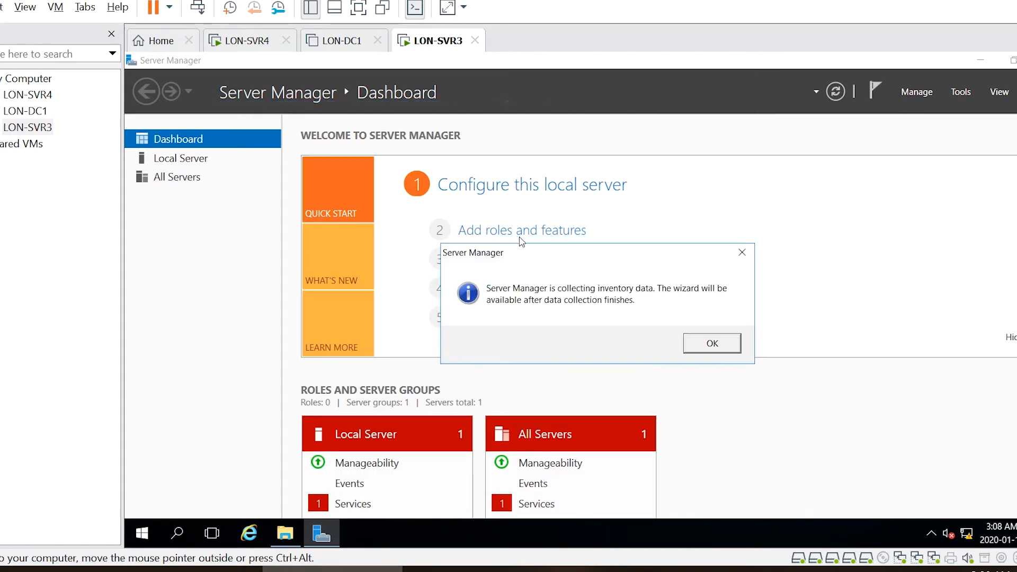
{"action": "left_click", "coordinate": [696, 342]}
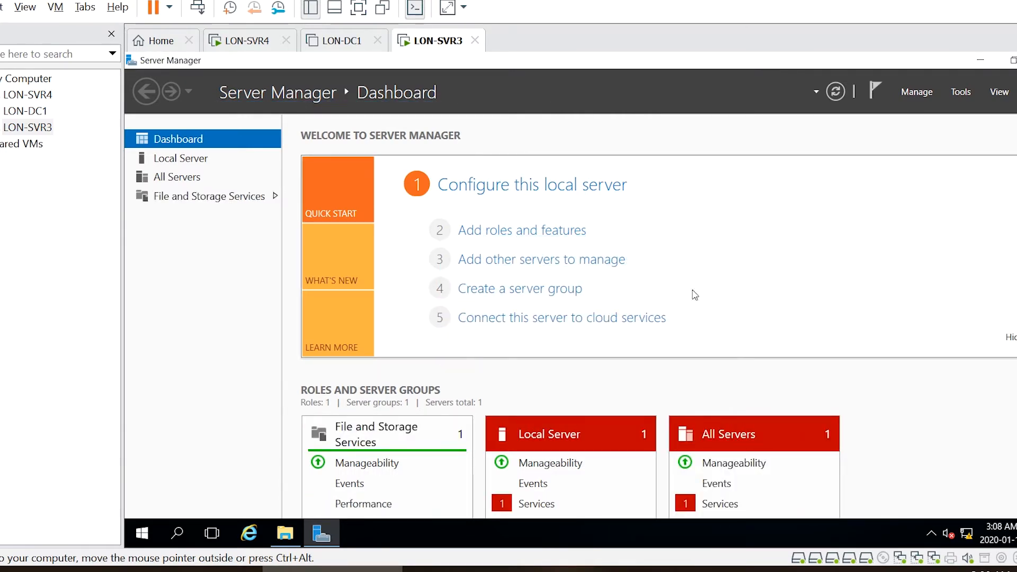
{"action": "left_click", "coordinate": [536, 230]}
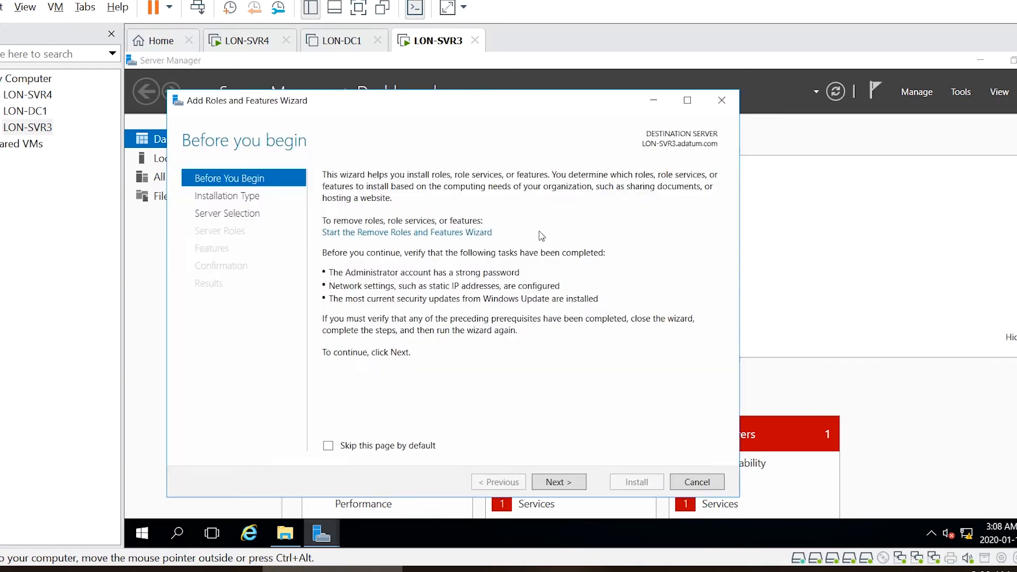
{"action": "left_click", "coordinate": [566, 486]}
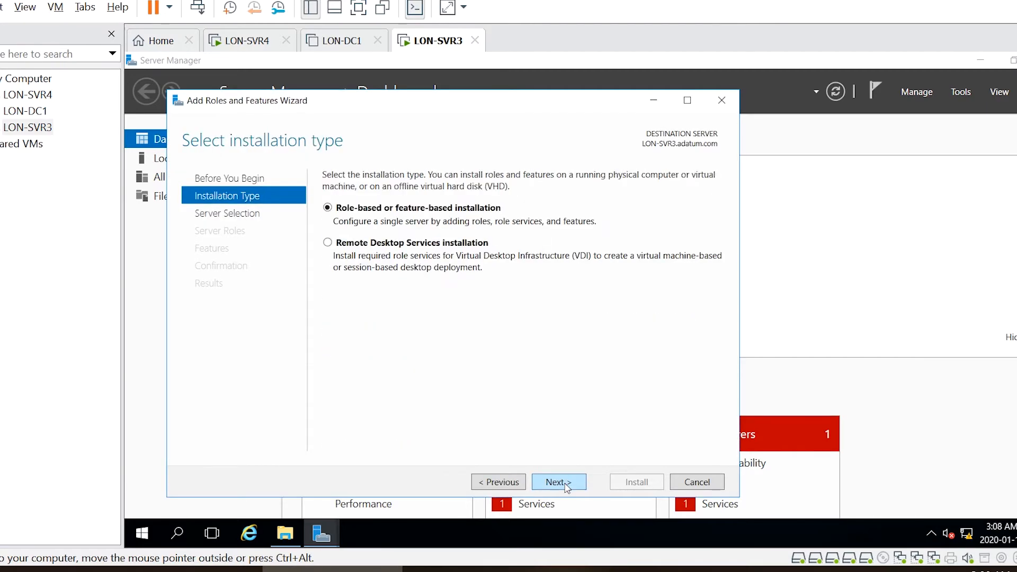
{"action": "left_click", "coordinate": [566, 484]}
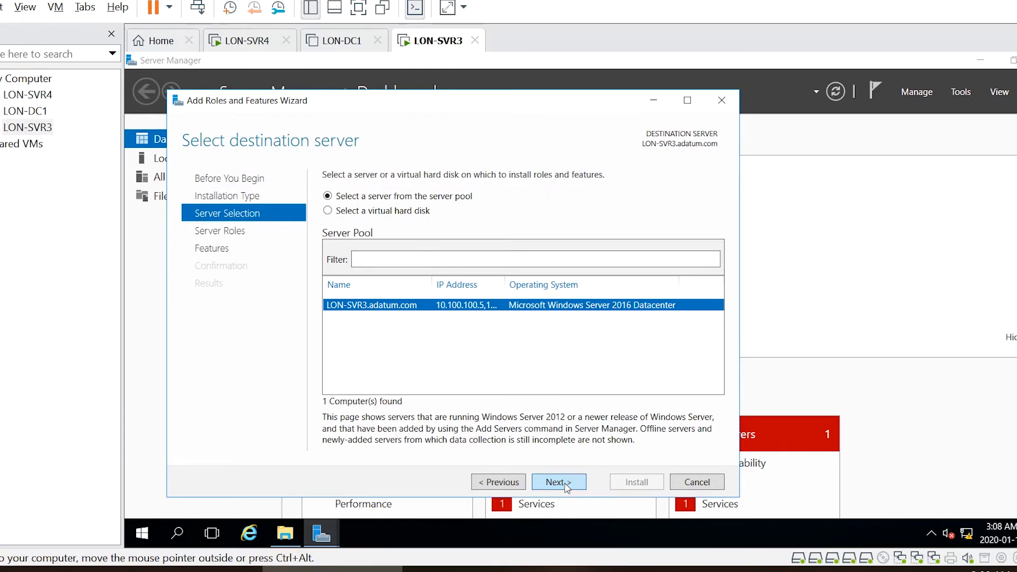
{"action": "left_click", "coordinate": [566, 483]}
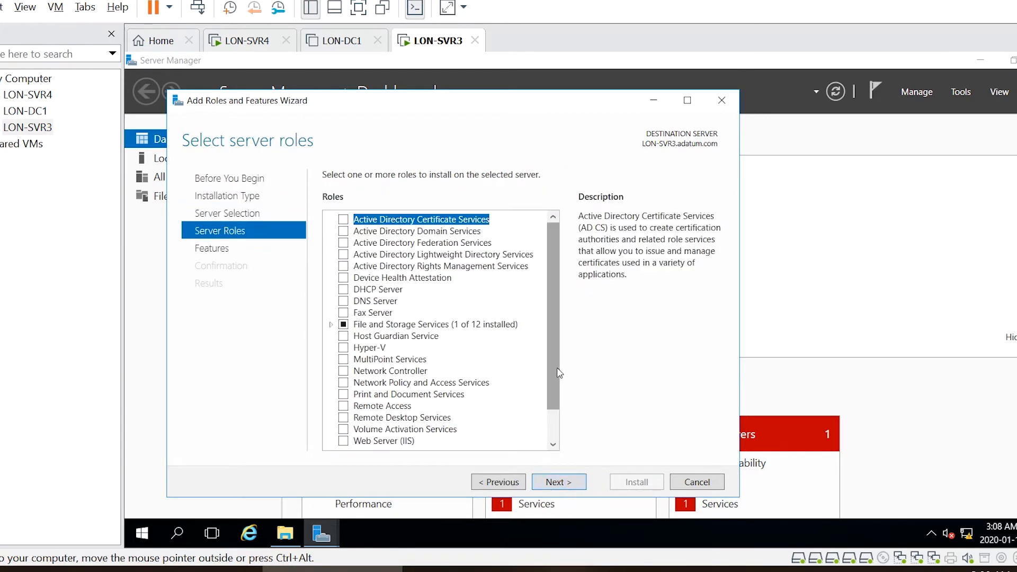
Step: Select the iSCSI Target Server role with its required File Server feature, plus the iSCSI Target Storage Provider
{"action": "scroll", "coordinate": [557, 369], "scroll_direction": "down", "scroll_amount": 1}
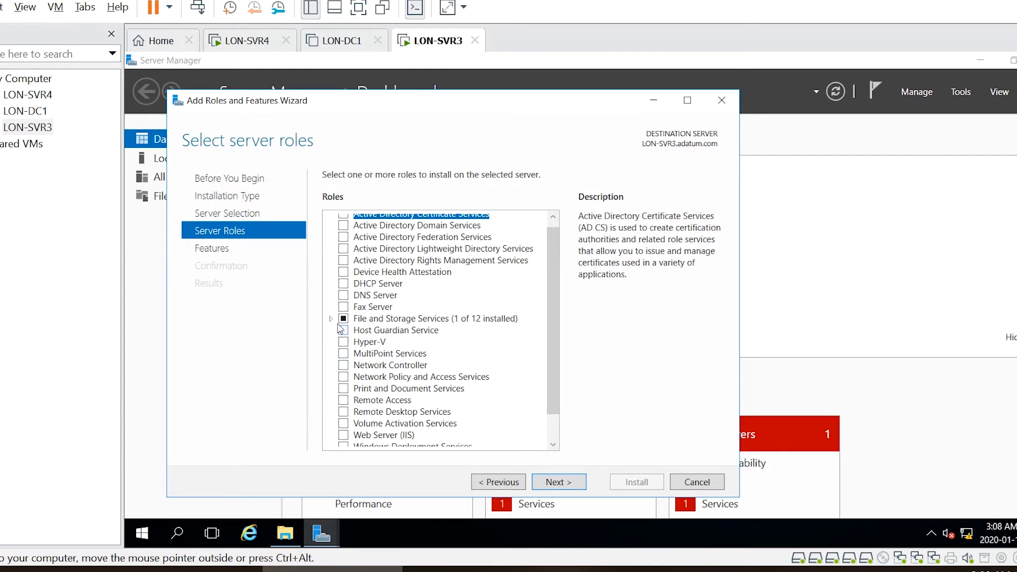
{"action": "left_click", "coordinate": [333, 319]}
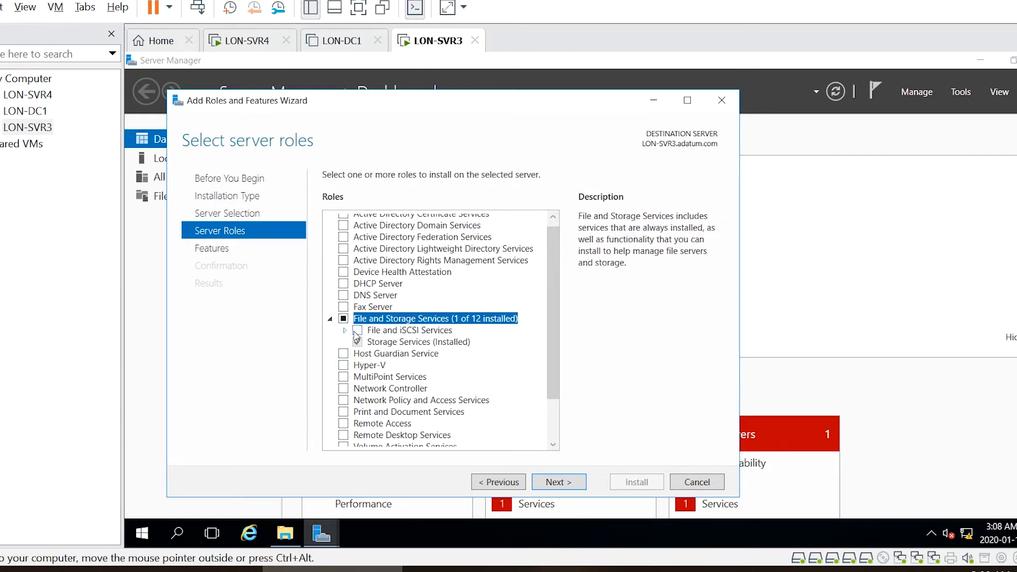
{"action": "left_click", "coordinate": [346, 331]}
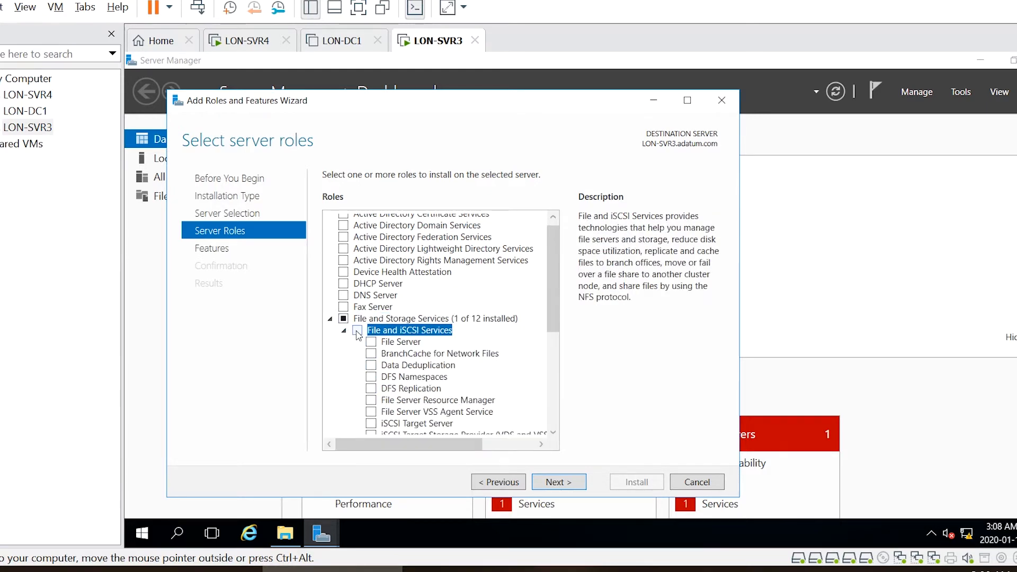
{"action": "left_click", "coordinate": [371, 424]}
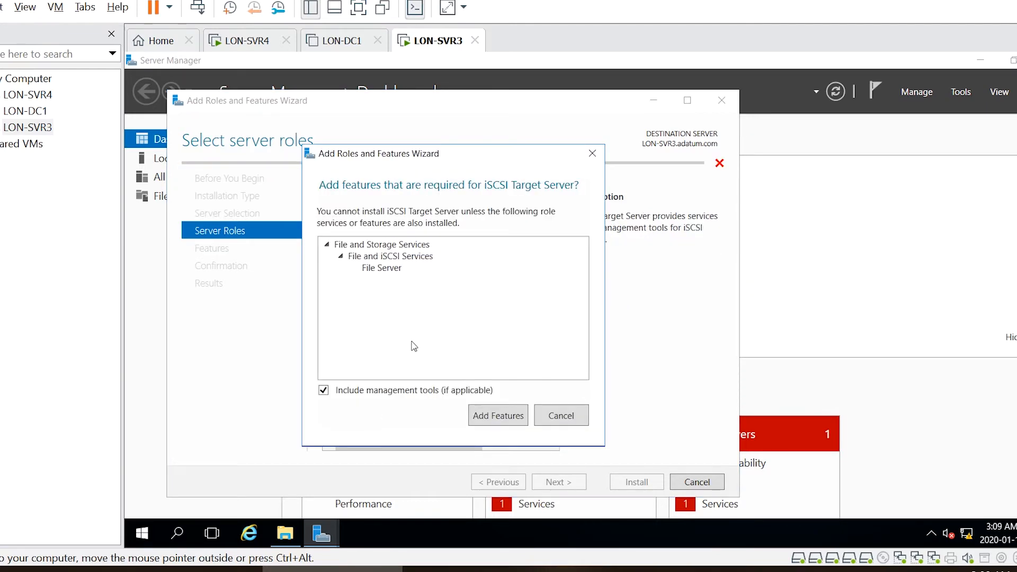
{"action": "left_click", "coordinate": [484, 416]}
{"action": "left_click_drag", "start_coordinate": [551, 290], "coordinate": [551, 329]}
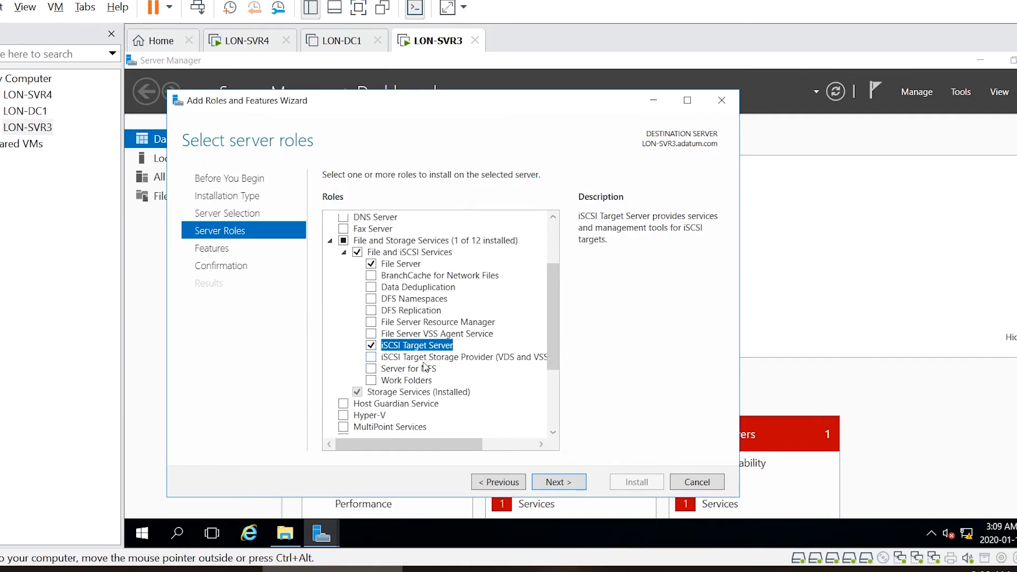
{"action": "left_click", "coordinate": [372, 356]}
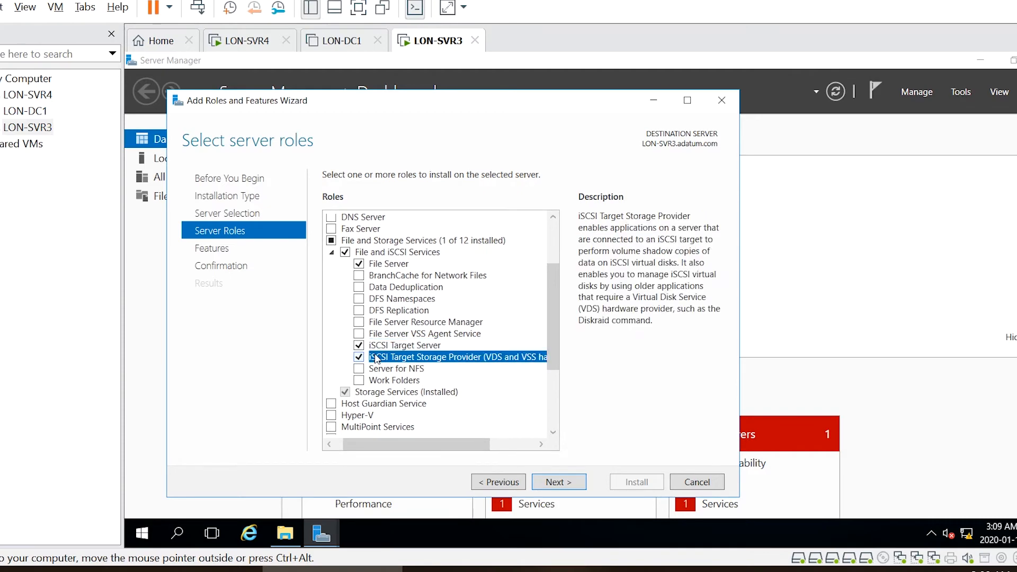
Step: Install the selected iSCSI role services without additional features and close the installation wizard
{"action": "left_click", "coordinate": [549, 486]}
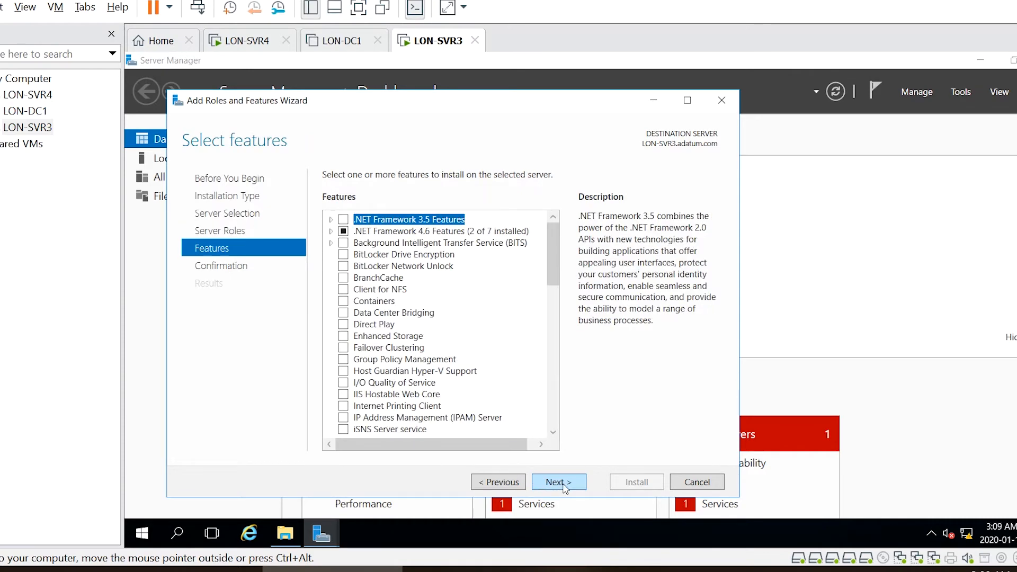
{"action": "left_click", "coordinate": [564, 483]}
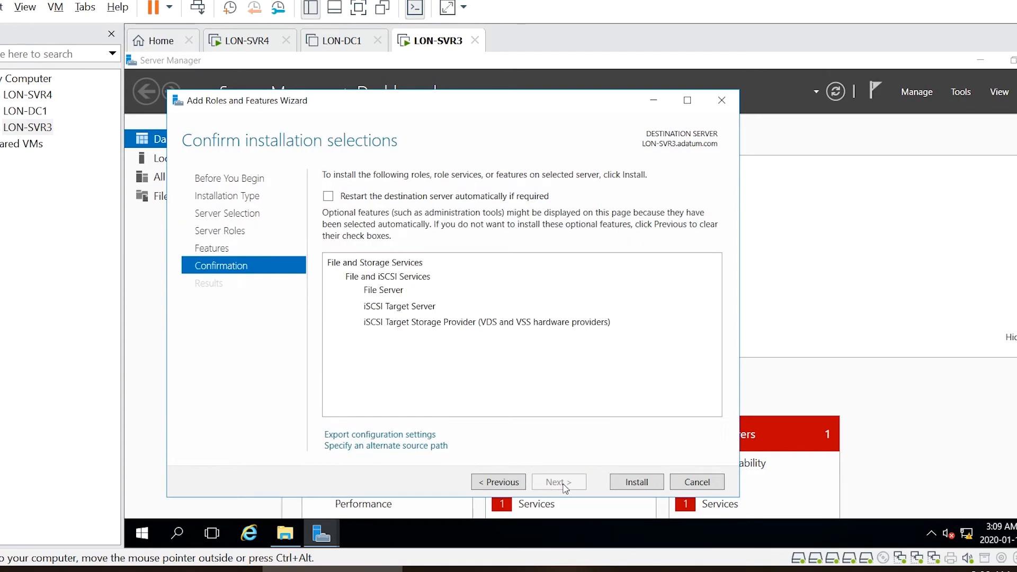
{"action": "left_click", "coordinate": [628, 485]}
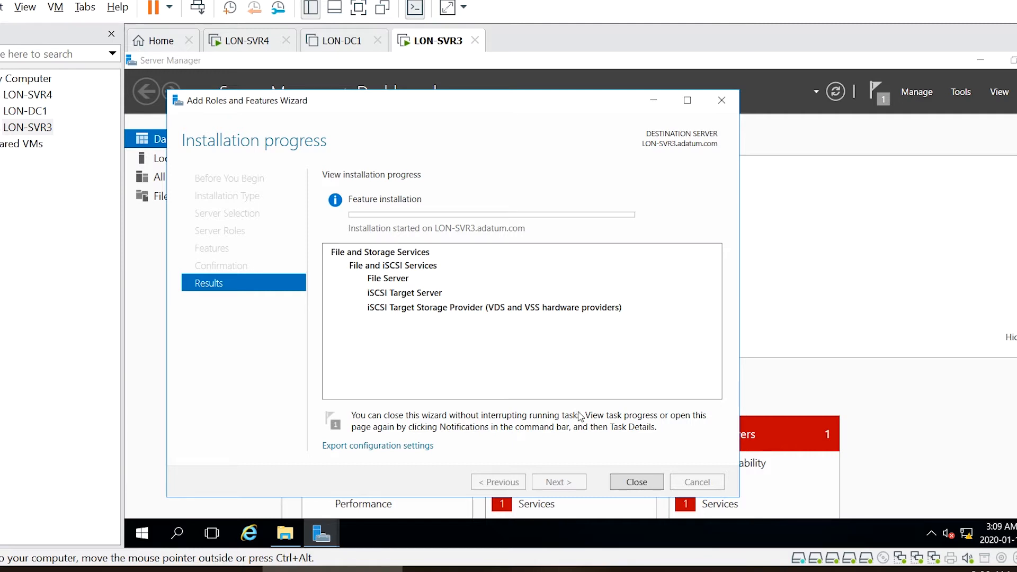
{"action": "left_click", "coordinate": [638, 481]}
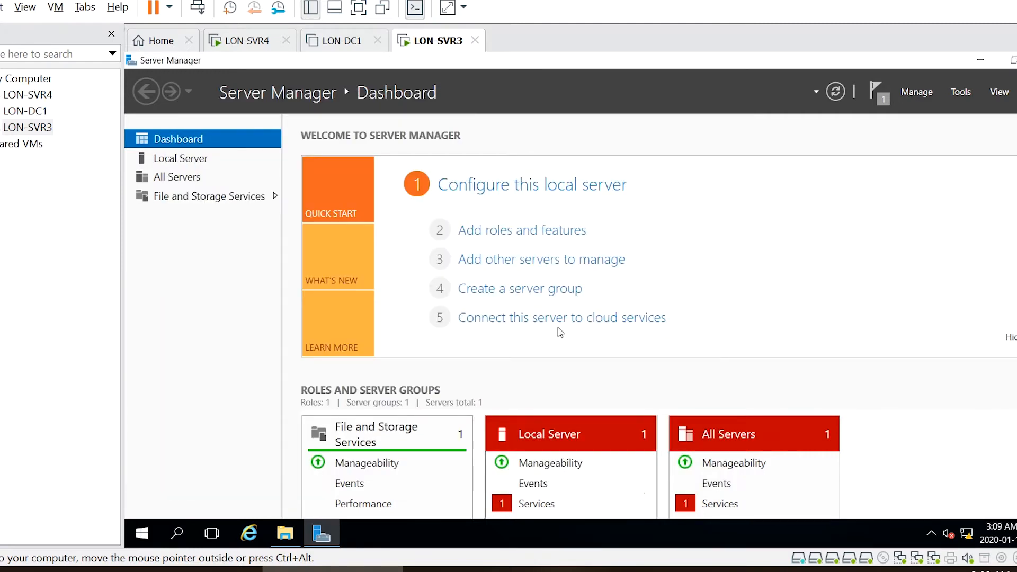
Step: Start a new iSCSI virtual disk on LON-SVR3, stored on volume C:
{"action": "left_click", "coordinate": [212, 196]}
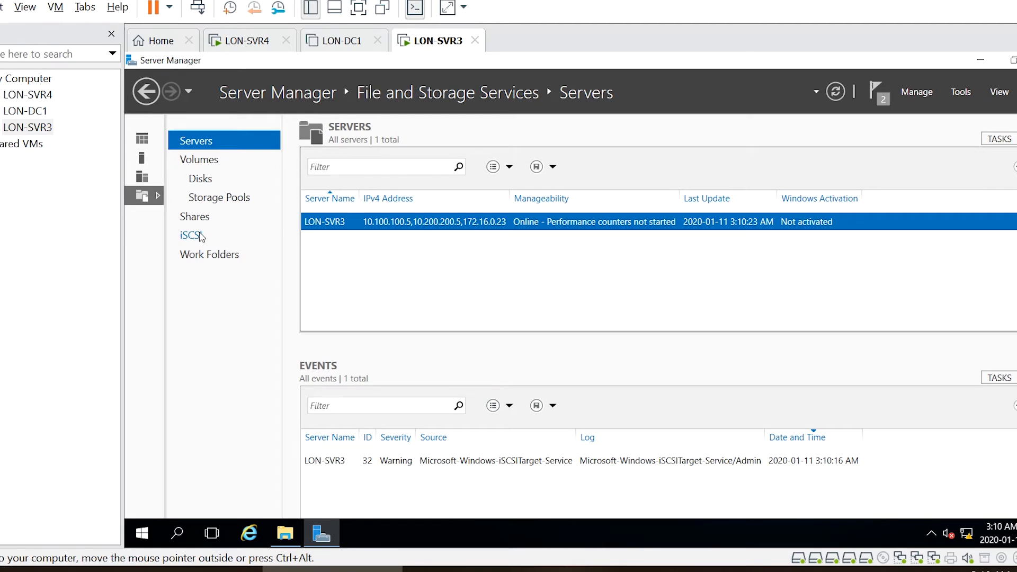
{"action": "left_click", "coordinate": [200, 236]}
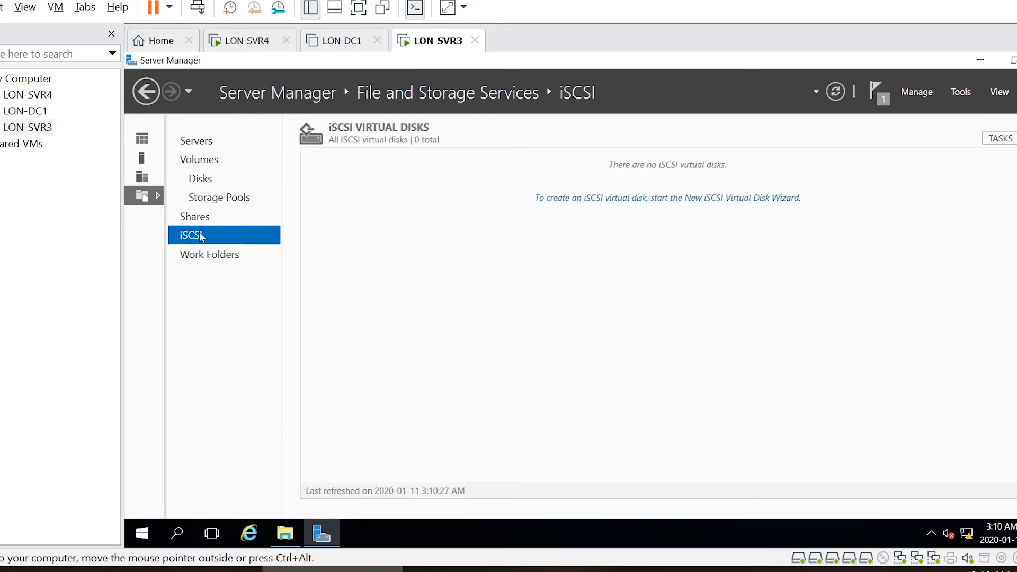
{"action": "left_click", "coordinate": [1000, 140]}
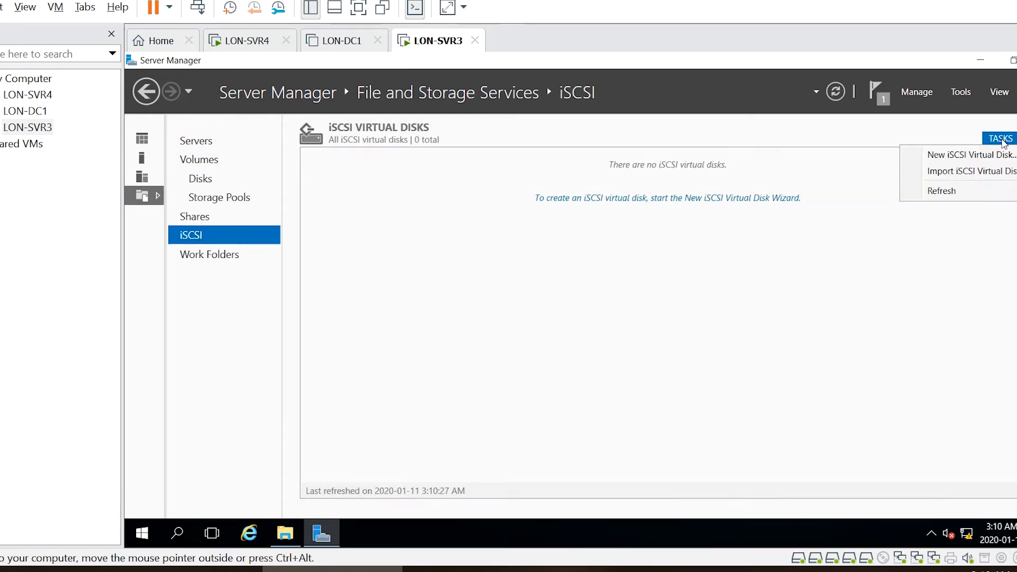
{"action": "left_click", "coordinate": [970, 154]}
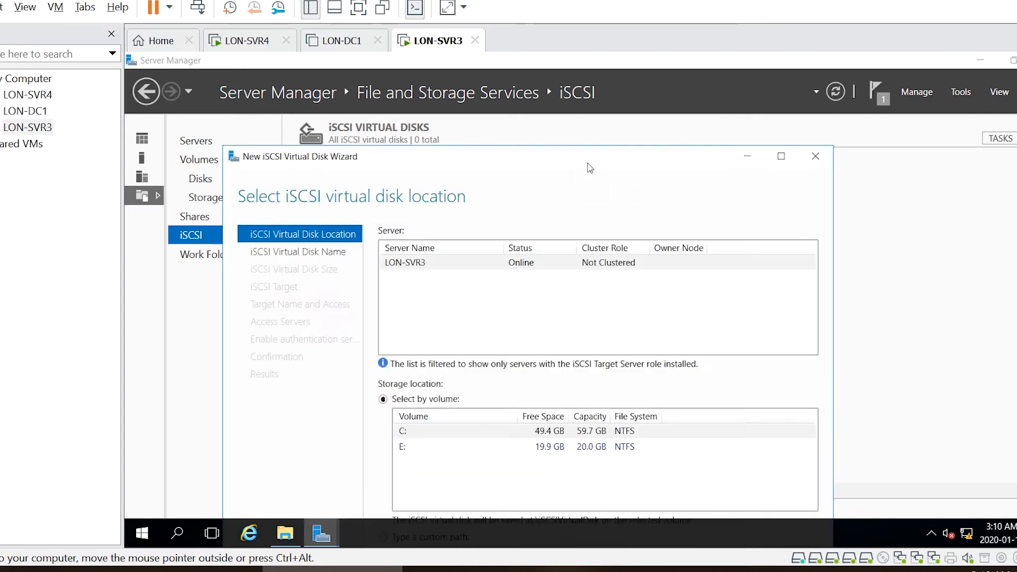
{"action": "left_click_drag", "start_coordinate": [586, 158], "coordinate": [594, 62]}
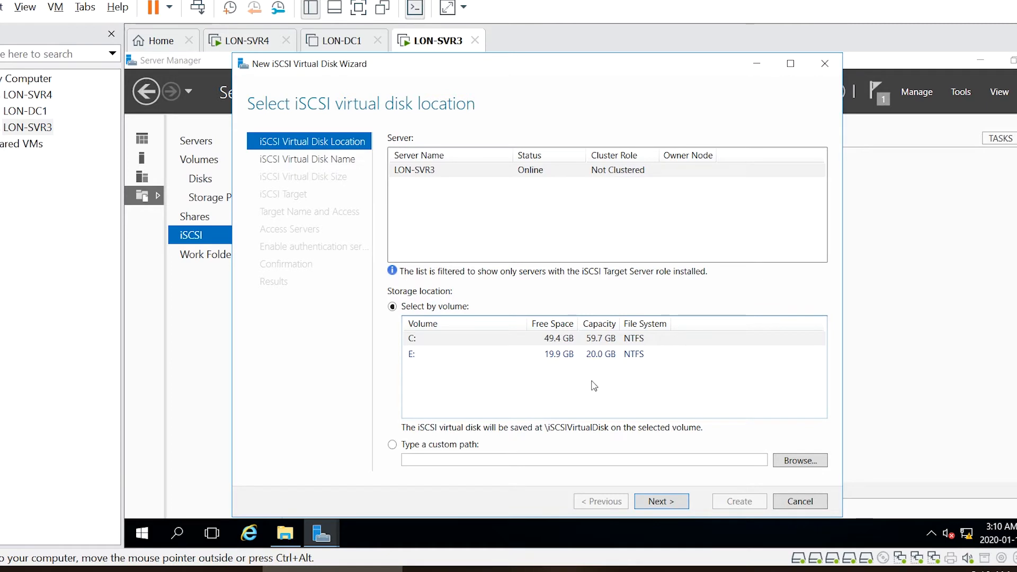
{"action": "left_click", "coordinate": [668, 500]}
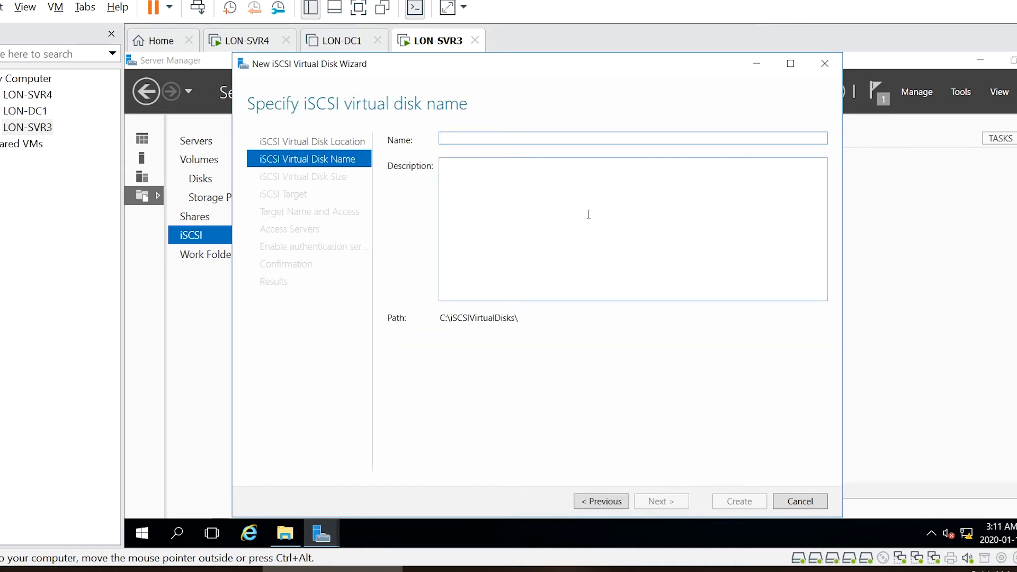
Step: Name the iSCSI virtual disk QuorumDrive and make it a dynamically expanding disk of 2 GB
{"action": "type", "text": "QuorumDri"}
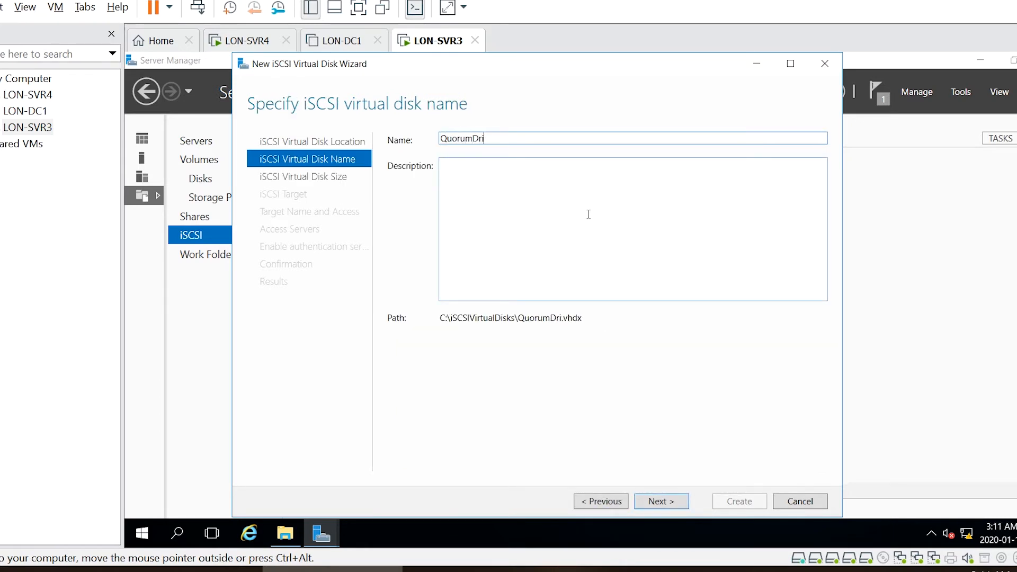
{"action": "type", "text": "ve"}
{"action": "left_click", "coordinate": [663, 505]}
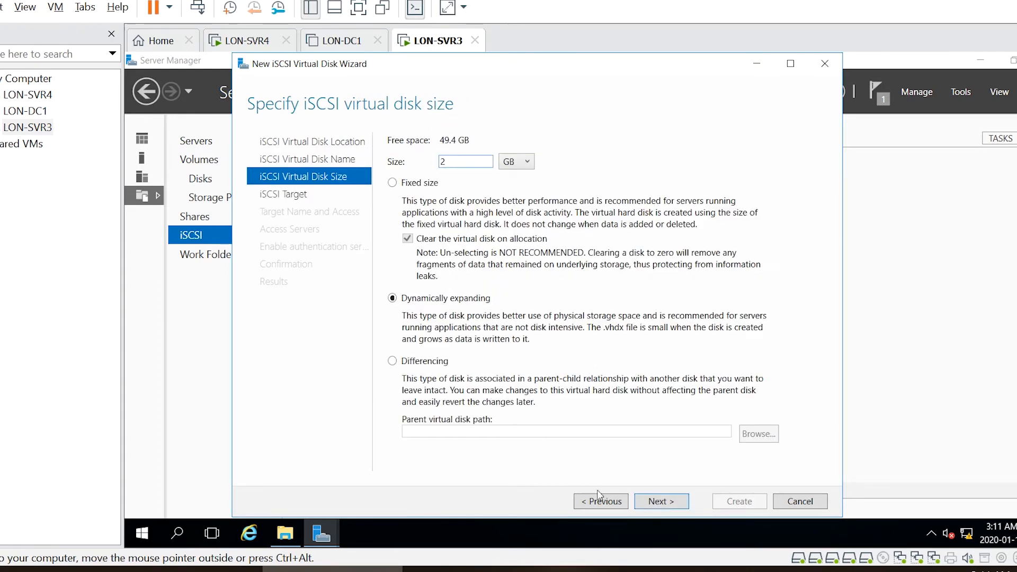
{"action": "left_click", "coordinate": [662, 503]}
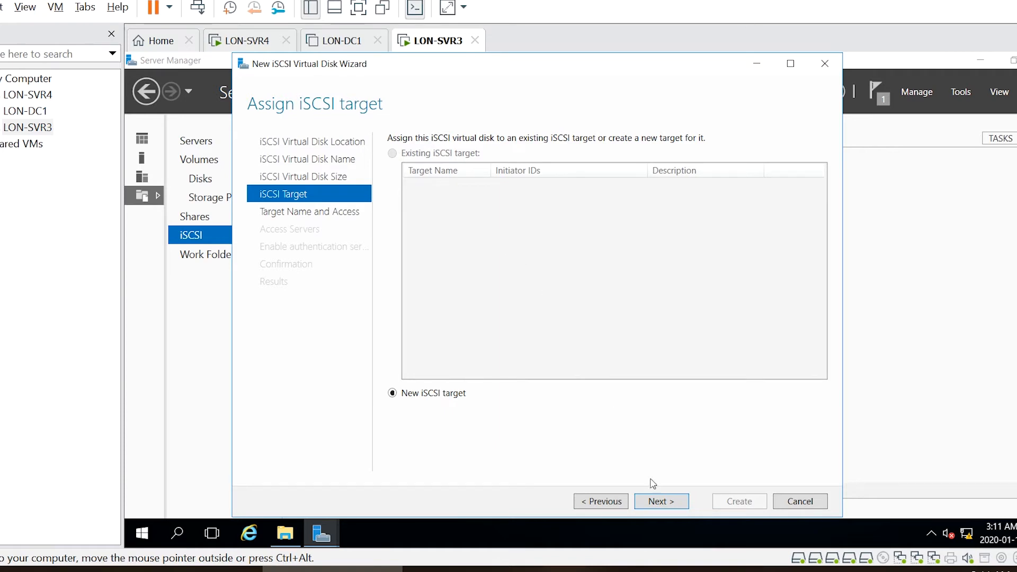
Step: Assign the virtual disk to a new iSCSI target named ClusterGroup1
{"action": "left_click", "coordinate": [662, 502]}
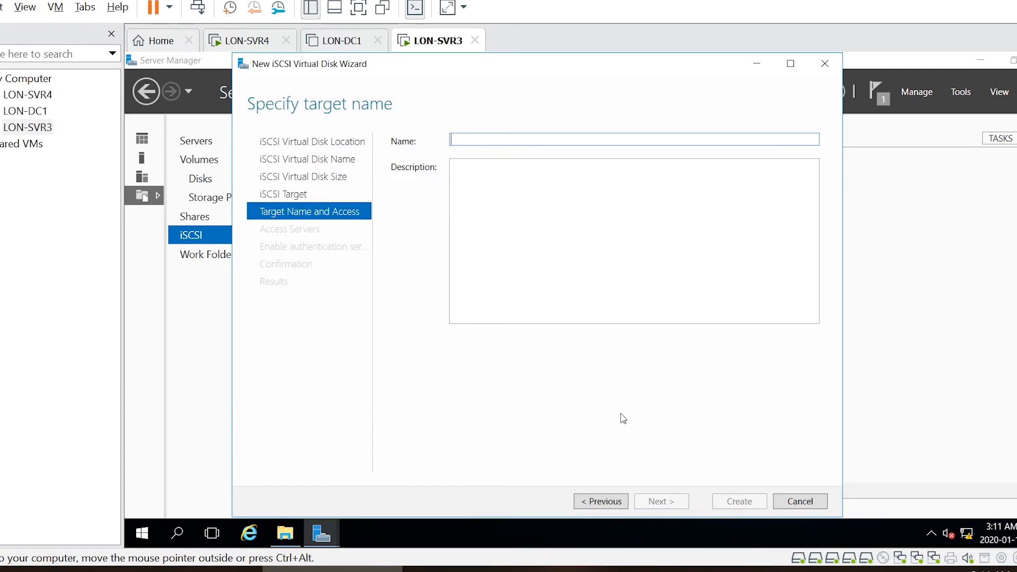
{"action": "type", "text": "C"}
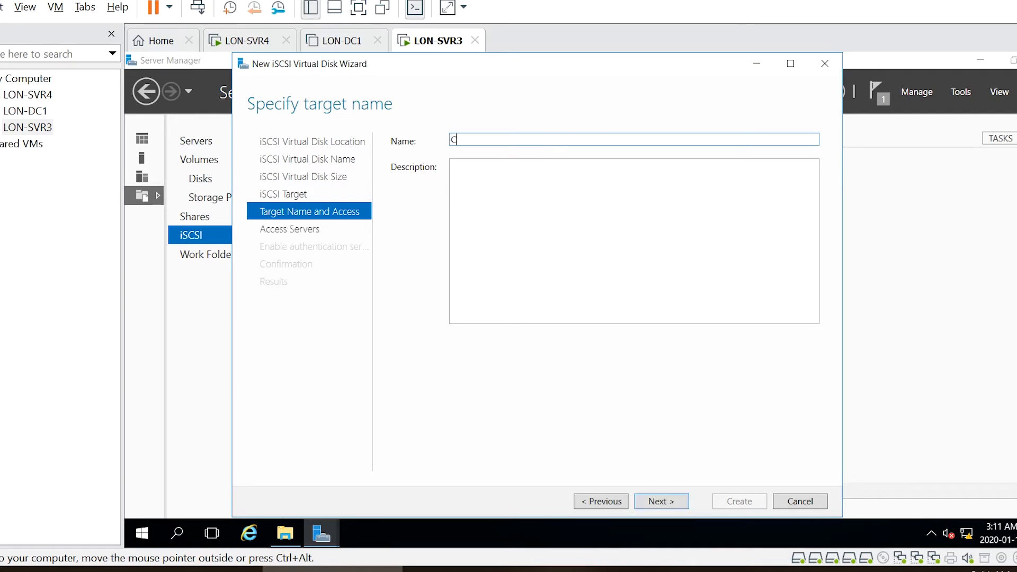
{"action": "type", "text": "lusterGroup1"}
{"action": "left_click", "coordinate": [658, 501]}
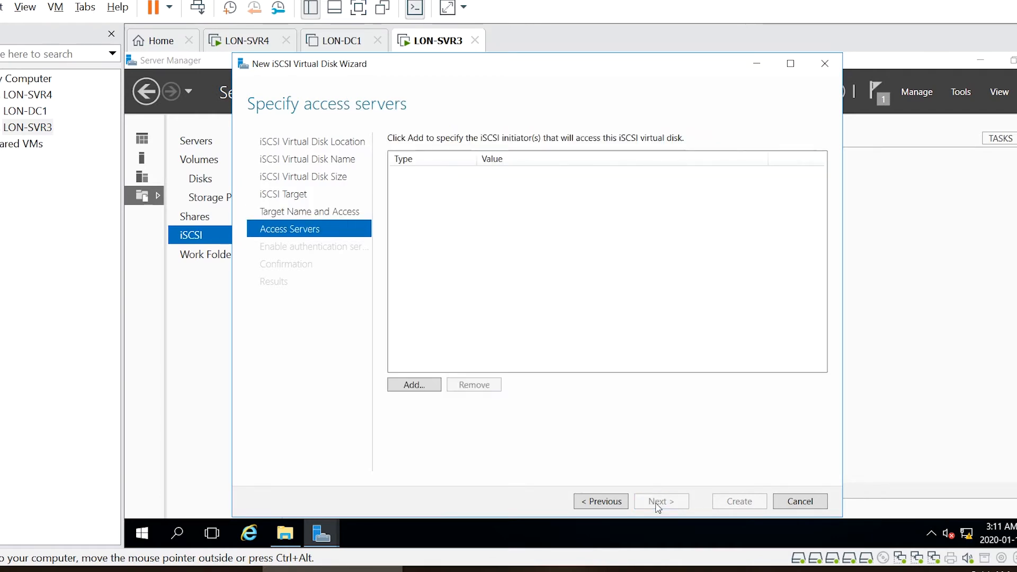
Step: Add an initiator identified by the IP address 192.168.1.60 to the access servers of the iSCSI target
{"action": "left_click", "coordinate": [414, 385]}
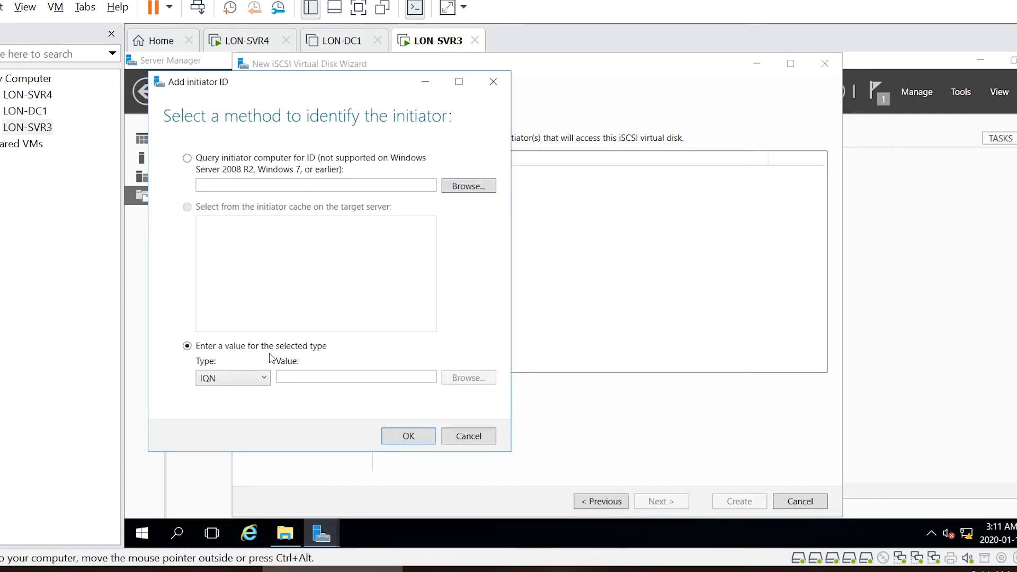
{"action": "left_click", "coordinate": [256, 383]}
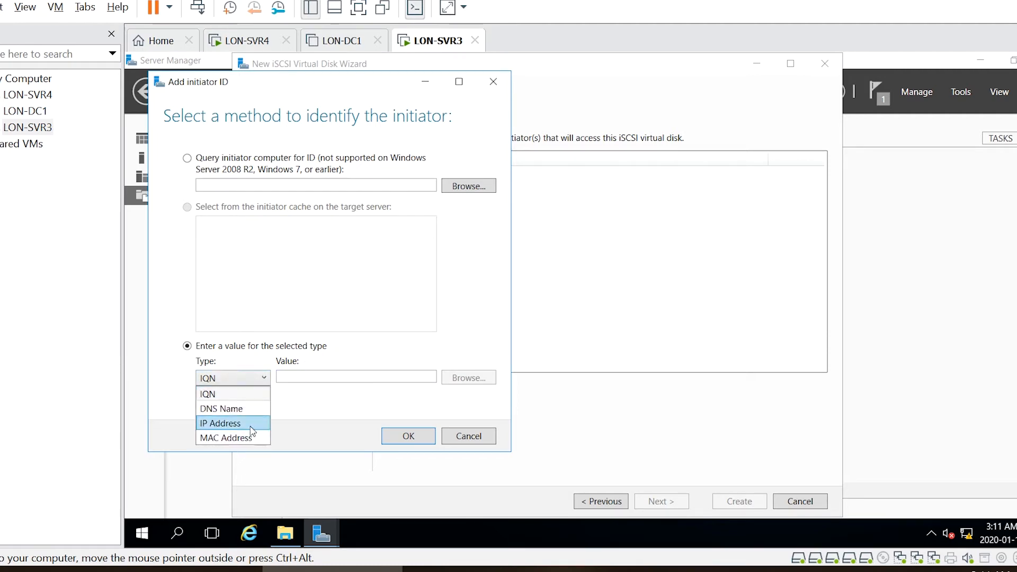
{"action": "left_click", "coordinate": [251, 428]}
{"action": "left_click", "coordinate": [317, 379]}
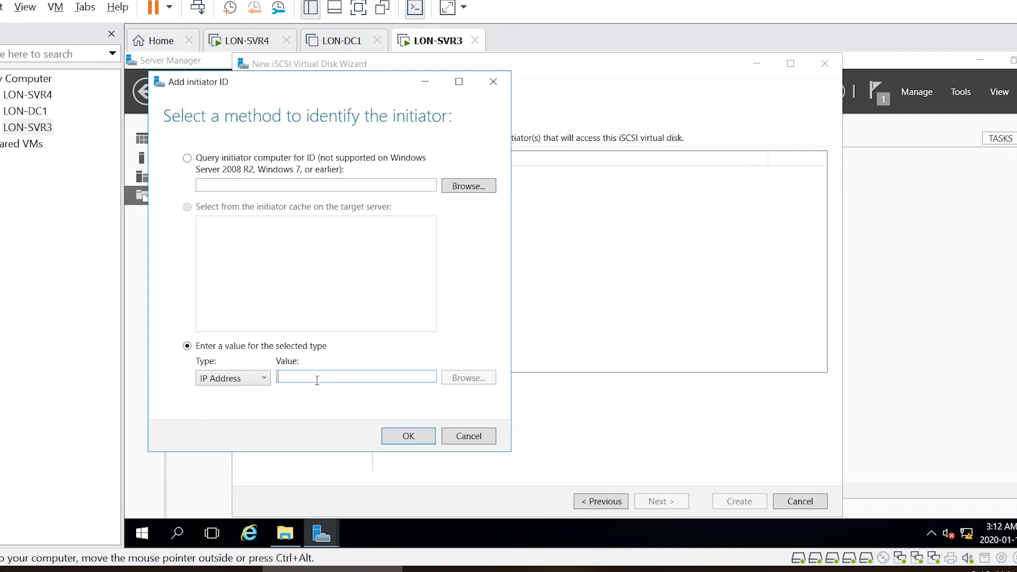
{"action": "type", "text": "192.168"}
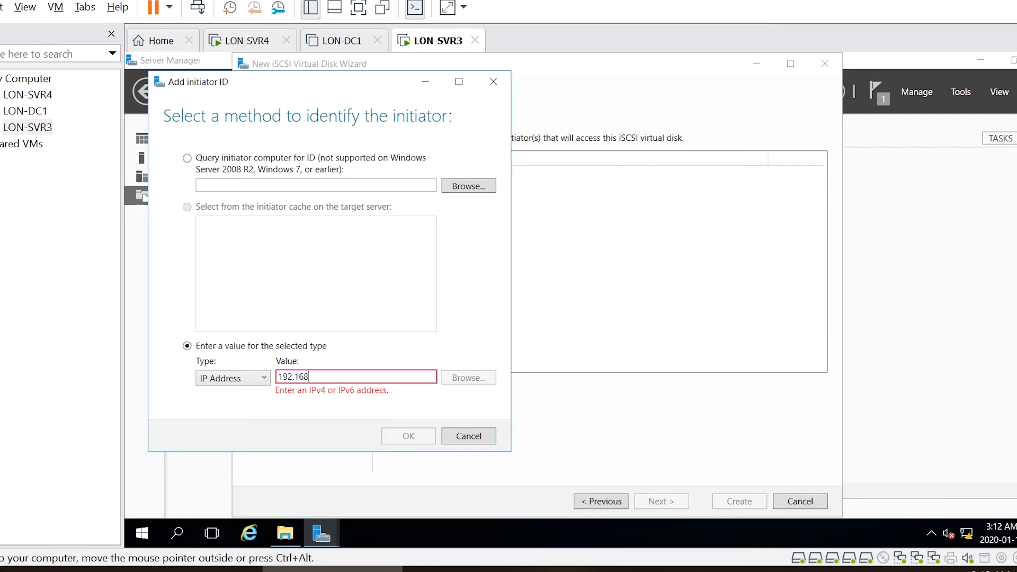
{"action": "type", "text": ".1.60"}
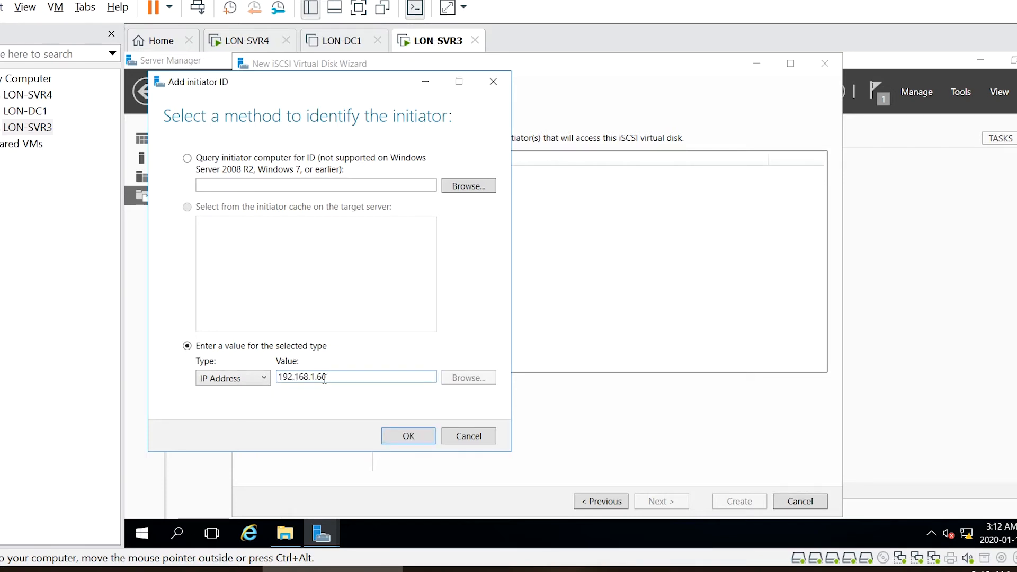
{"action": "left_click", "coordinate": [417, 434]}
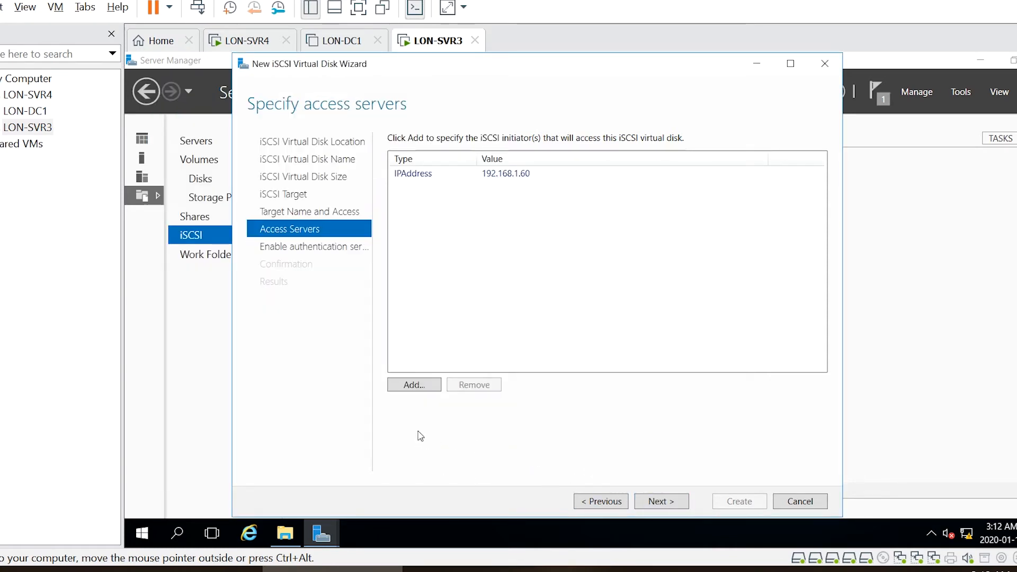
Step: Add a second initiator with the IP address 172.16.0.24 to the target's access servers
{"action": "left_click", "coordinate": [411, 385]}
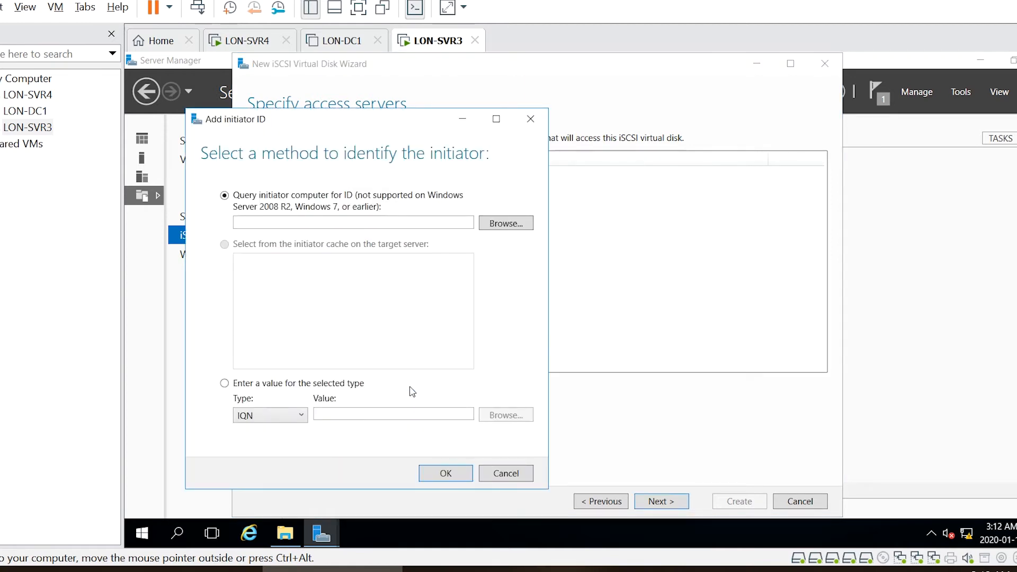
{"action": "left_click", "coordinate": [332, 390]}
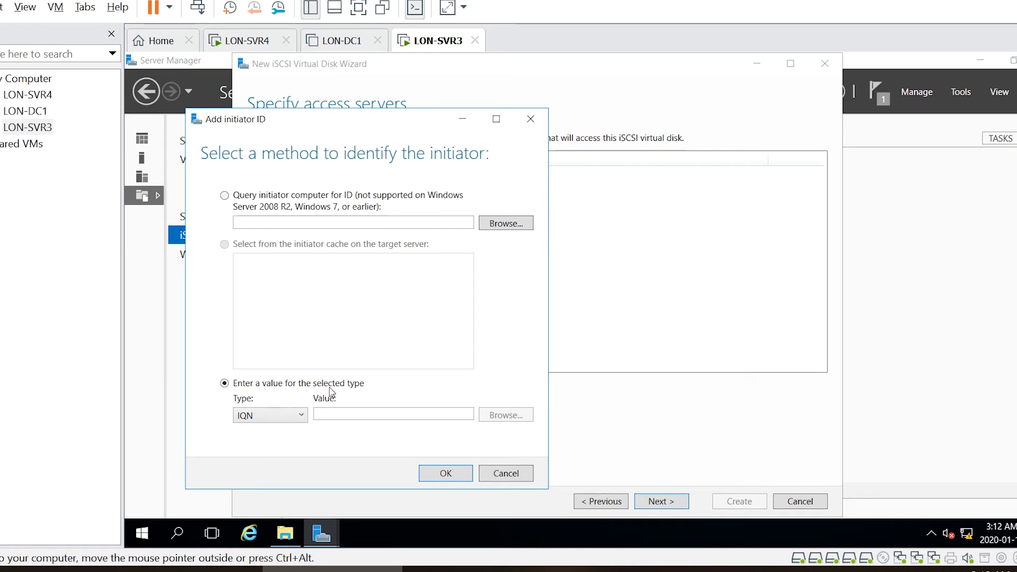
{"action": "left_click", "coordinate": [298, 418]}
{"action": "left_click", "coordinate": [280, 458]}
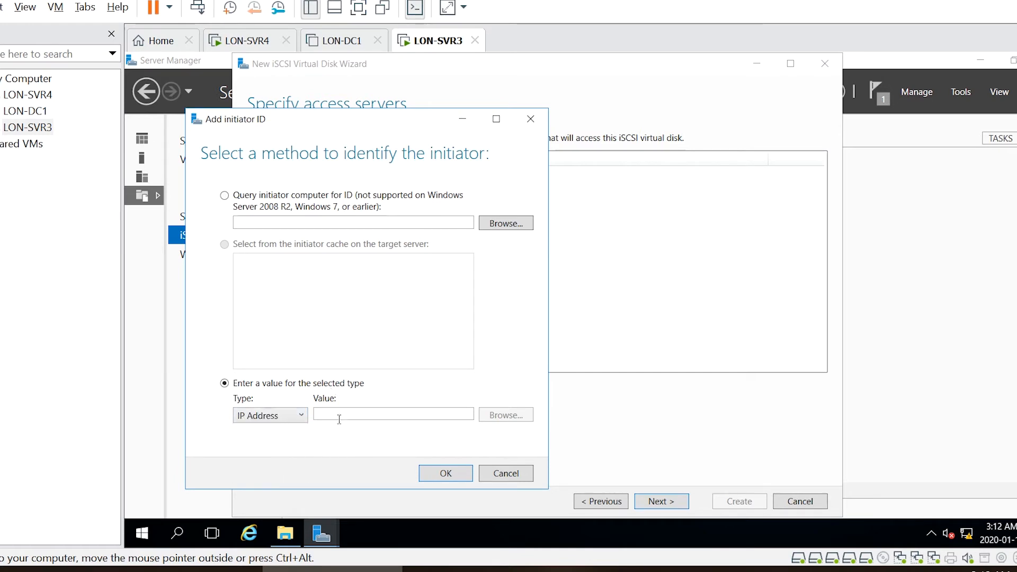
{"action": "left_click", "coordinate": [345, 417]}
{"action": "type", "text": "172"}
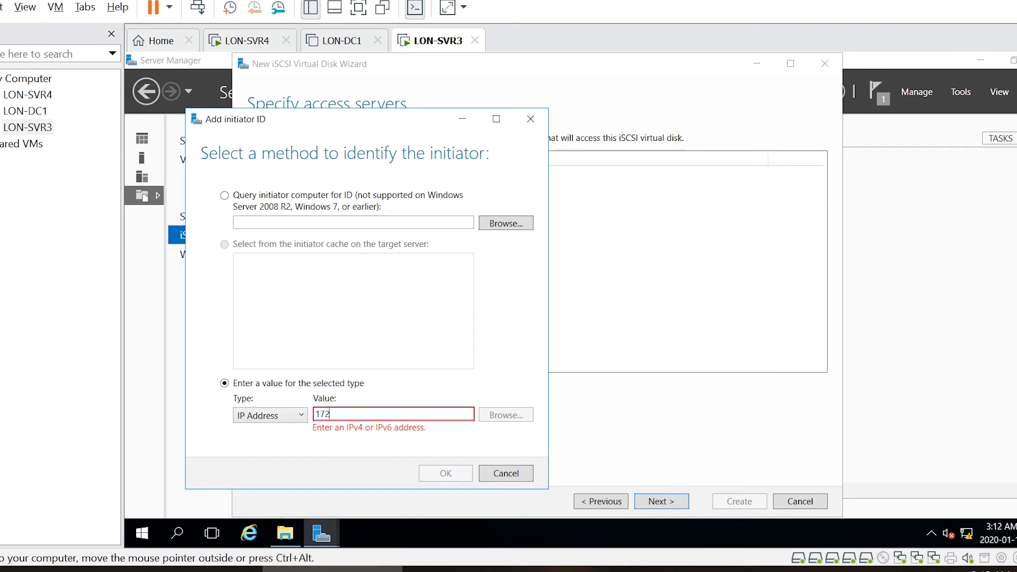
{"action": "type", "text": ".16.0.24"}
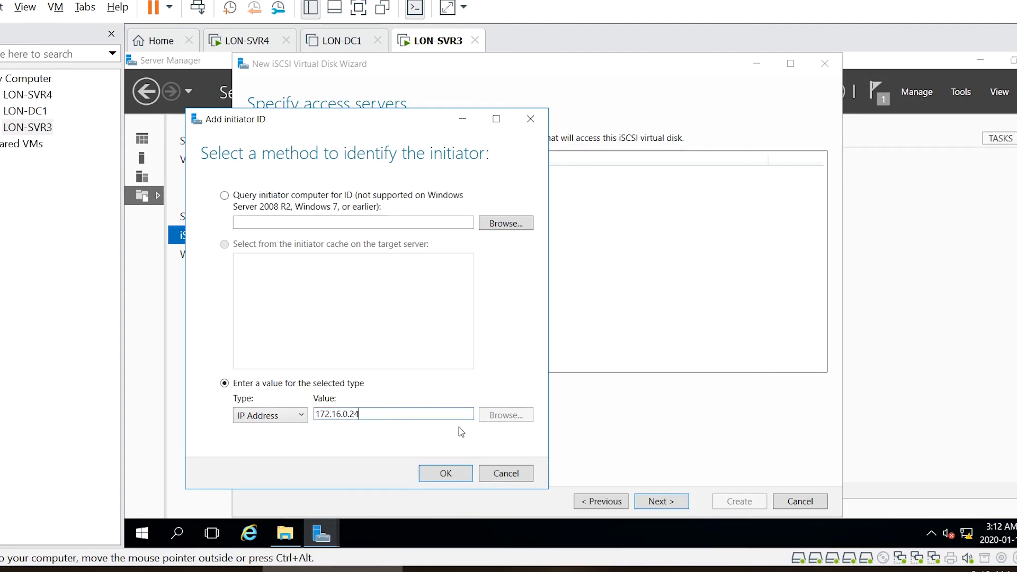
{"action": "left_click", "coordinate": [445, 473]}
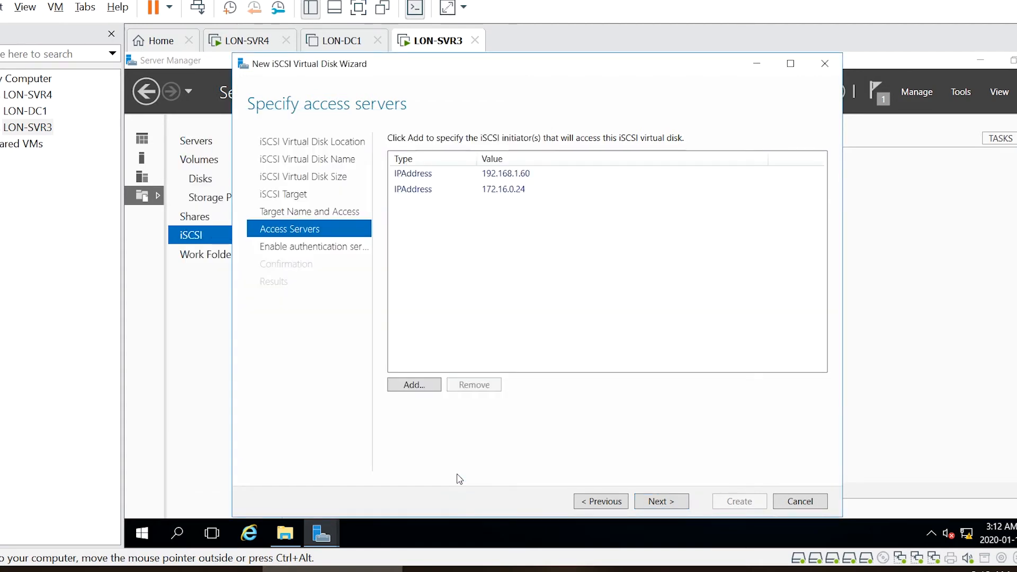
Step: Add a third initiator with the IP address 172.16.0.21 to the target's access servers
{"action": "left_click", "coordinate": [413, 385]}
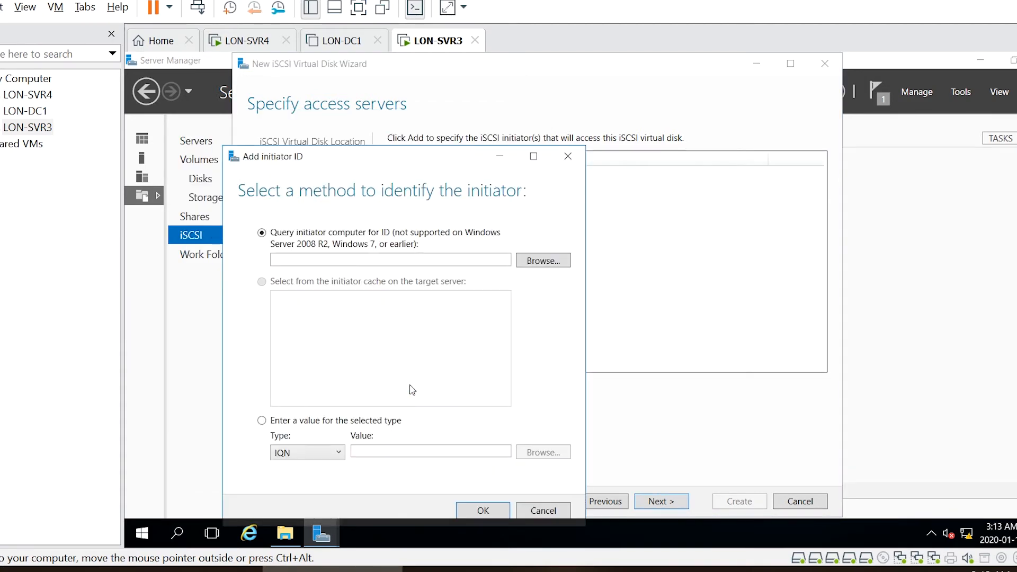
{"action": "left_click", "coordinate": [280, 419]}
{"action": "left_click", "coordinate": [318, 452]}
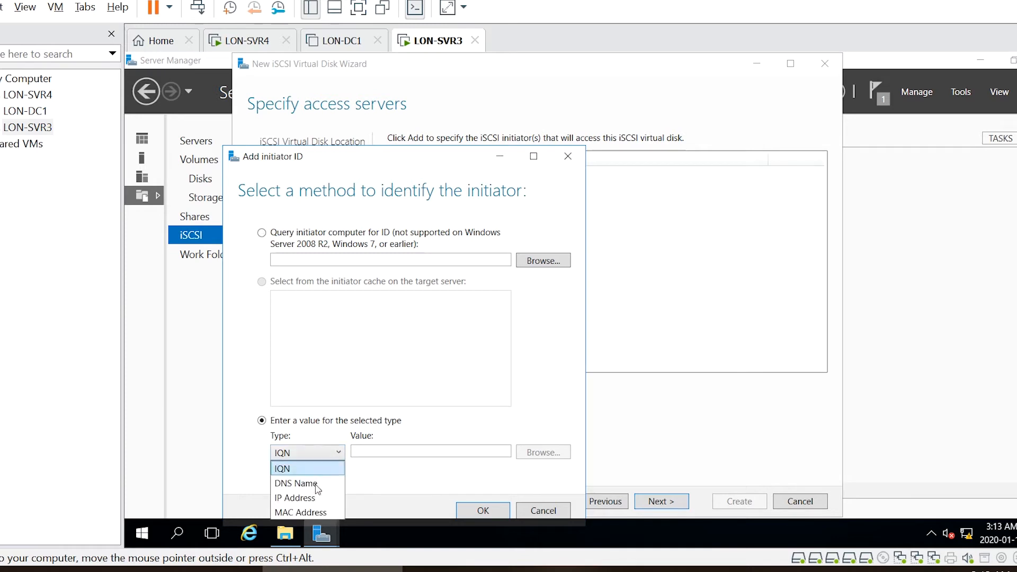
{"action": "left_click", "coordinate": [295, 498]}
{"action": "left_click", "coordinate": [353, 452]}
{"action": "type", "text": "172.1"}
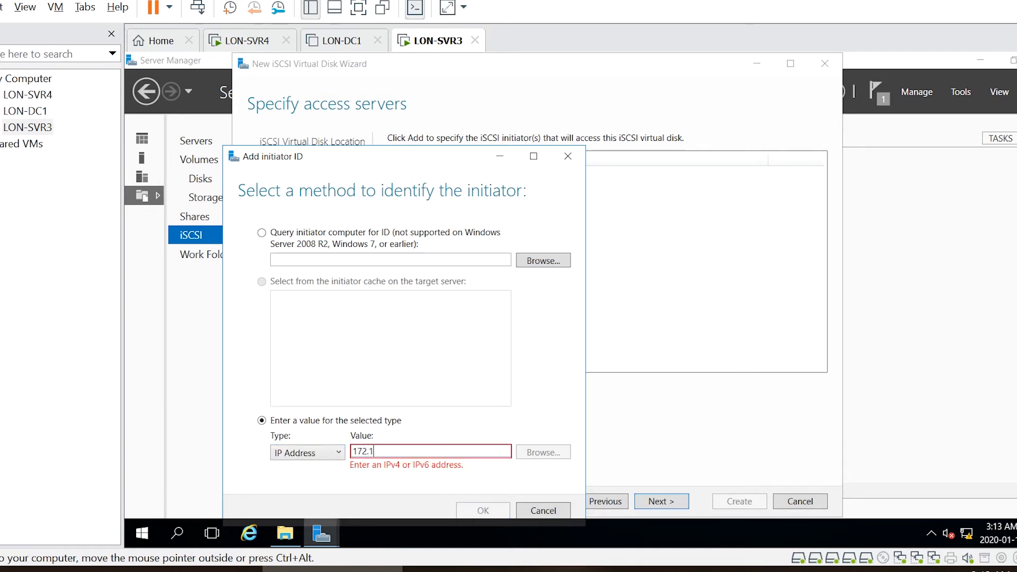
{"action": "type", "text": "6.0.21"}
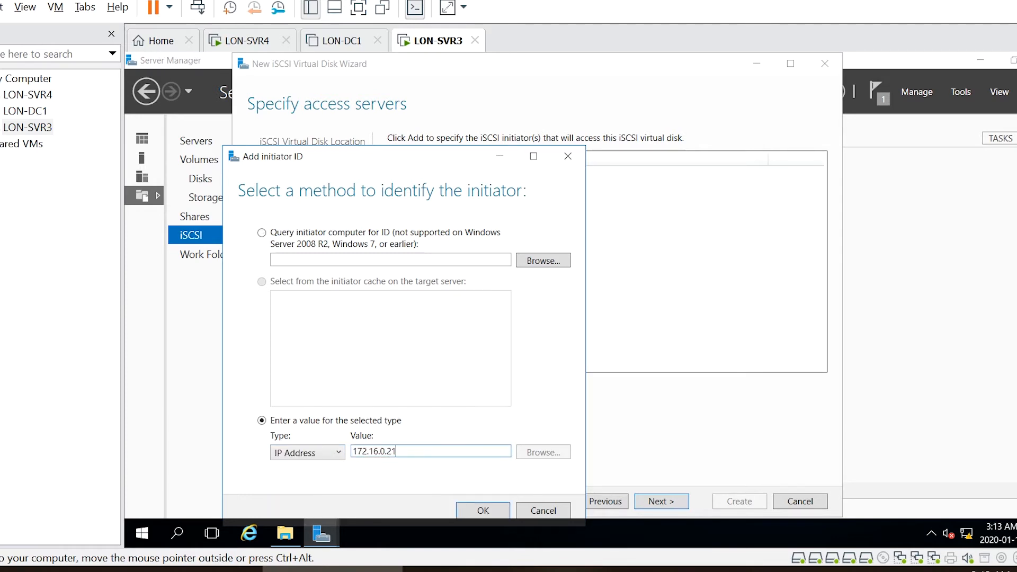
{"action": "left_click", "coordinate": [493, 511]}
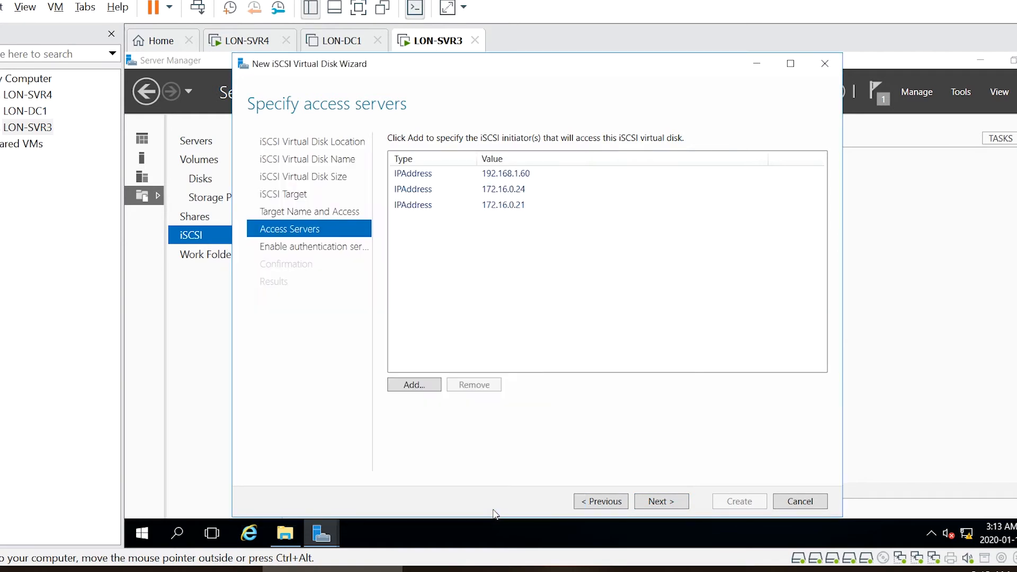
Step: Add a fourth initiator with the IP address 172.16.0.22 to the target's access servers
{"action": "left_click", "coordinate": [418, 385]}
{"action": "left_click", "coordinate": [233, 378]}
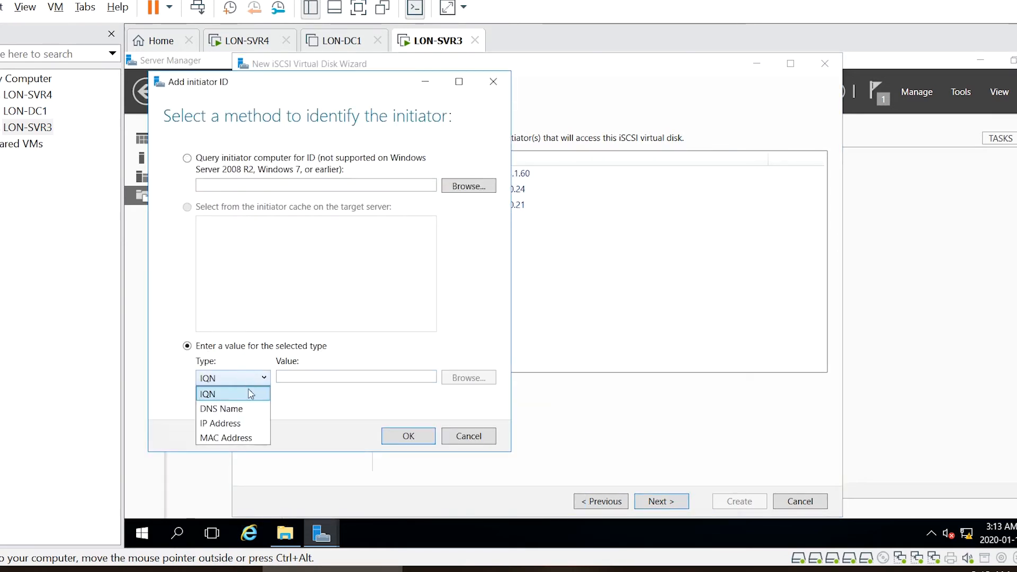
{"action": "left_click", "coordinate": [233, 422]}
{"action": "left_click", "coordinate": [325, 377]}
{"action": "type", "text": "17"}
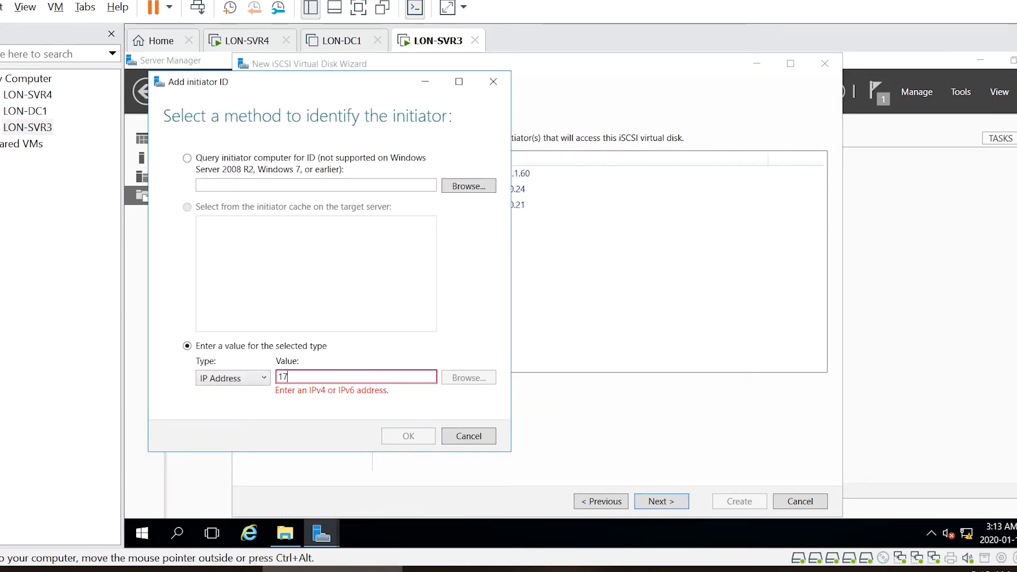
{"action": "type", "text": "2.16.0.22"}
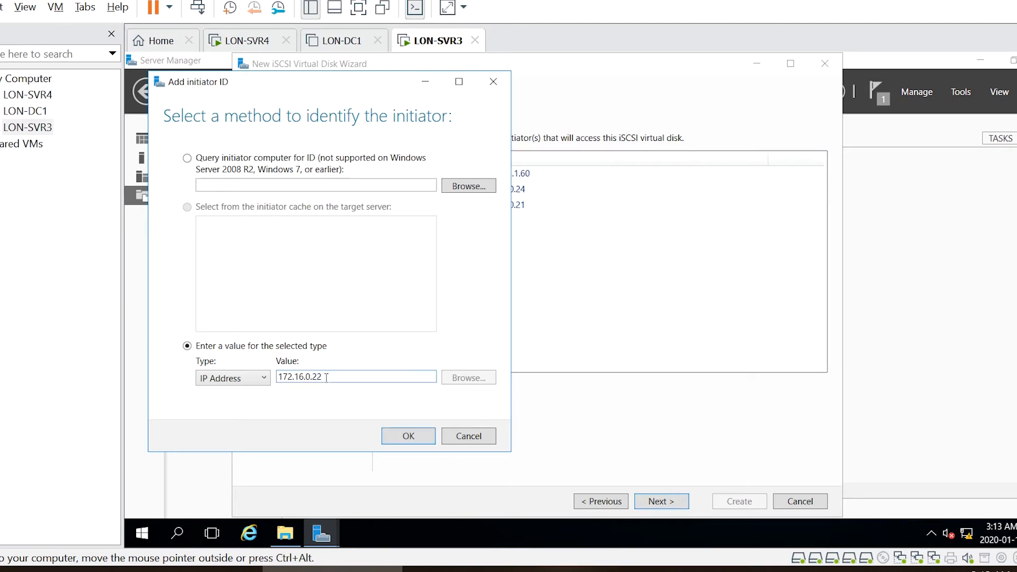
{"action": "left_click", "coordinate": [405, 439]}
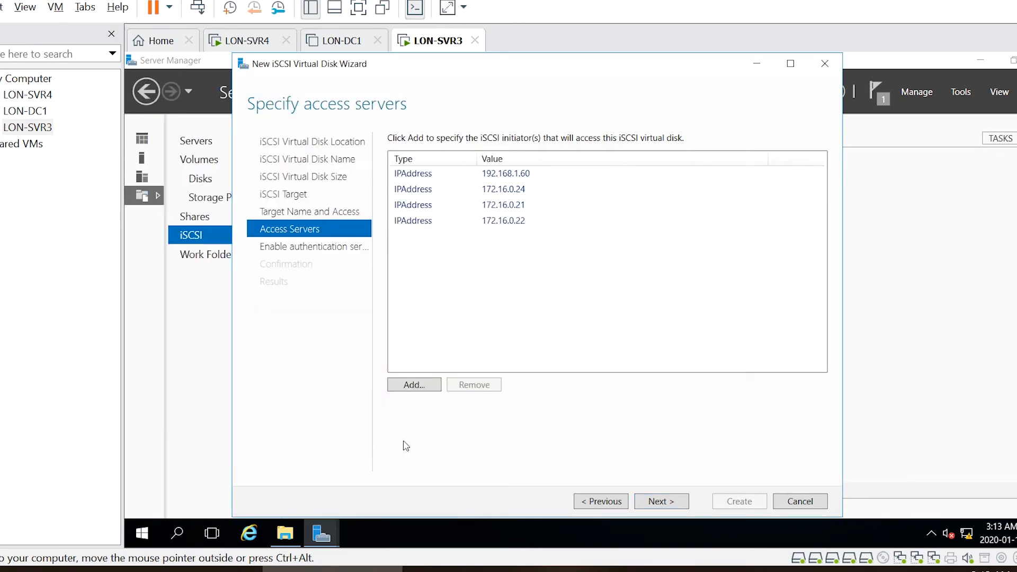
Step: Create the QuorumDrive virtual disk without CHAP or reverse CHAP authentication and close the wizard
{"action": "left_click", "coordinate": [658, 503]}
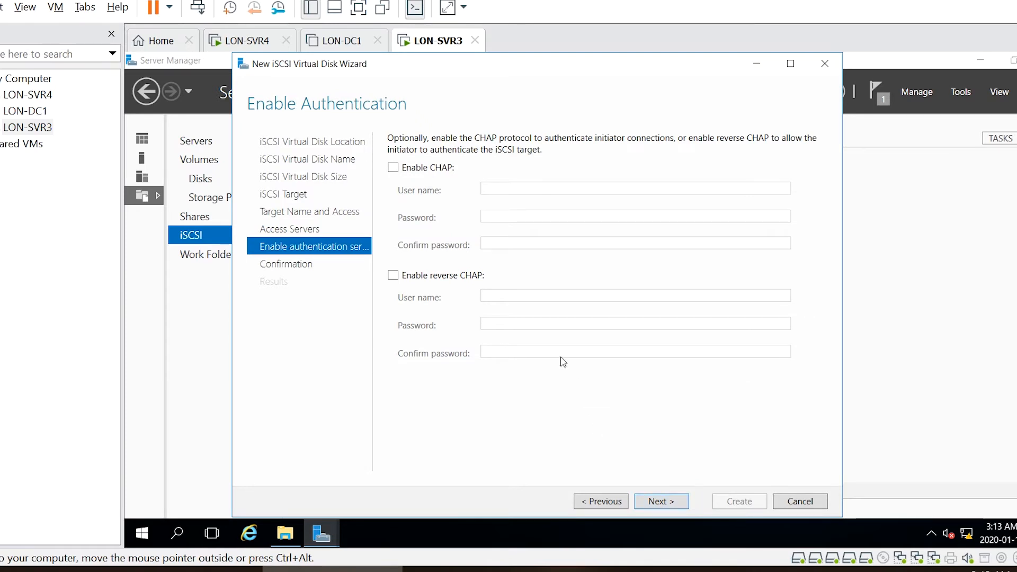
{"action": "left_click", "coordinate": [669, 504]}
{"action": "left_click", "coordinate": [757, 504]}
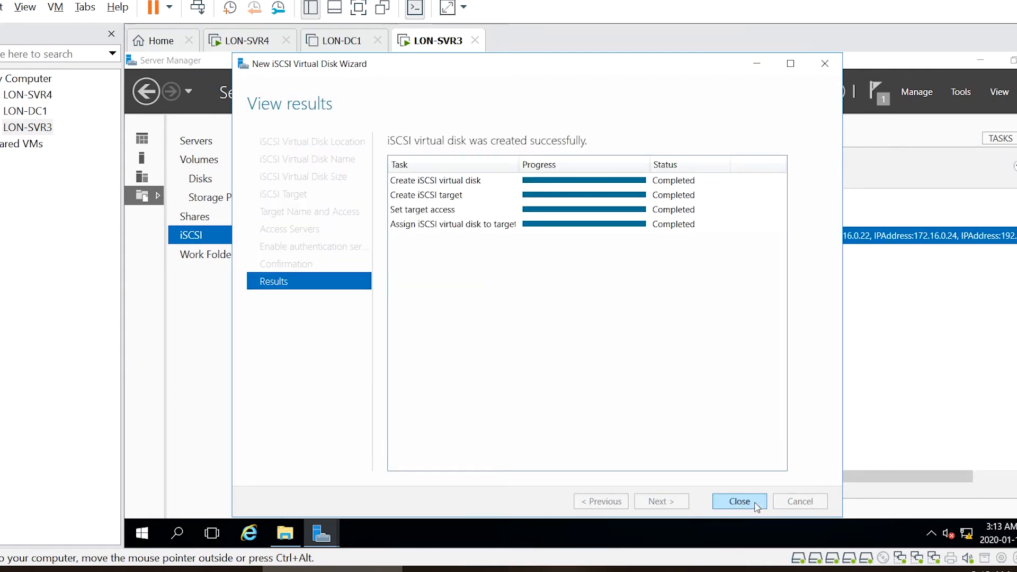
{"action": "left_click", "coordinate": [739, 501]}
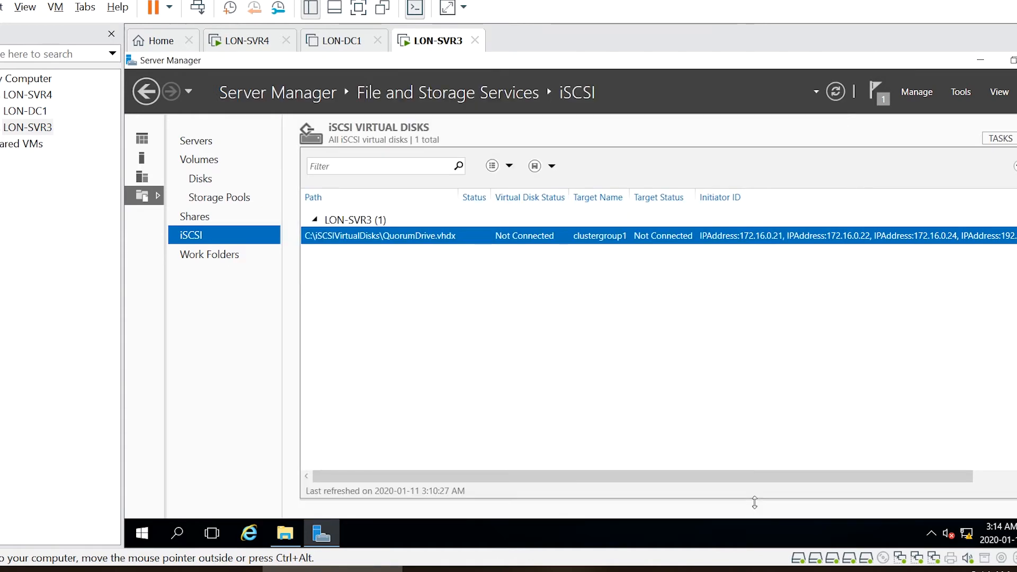
Step: Start another iSCSI virtual disk on LON-SVR3, stored on volume C: and named DataDrive
{"action": "left_click", "coordinate": [1000, 139]}
{"action": "left_click", "coordinate": [1001, 155]}
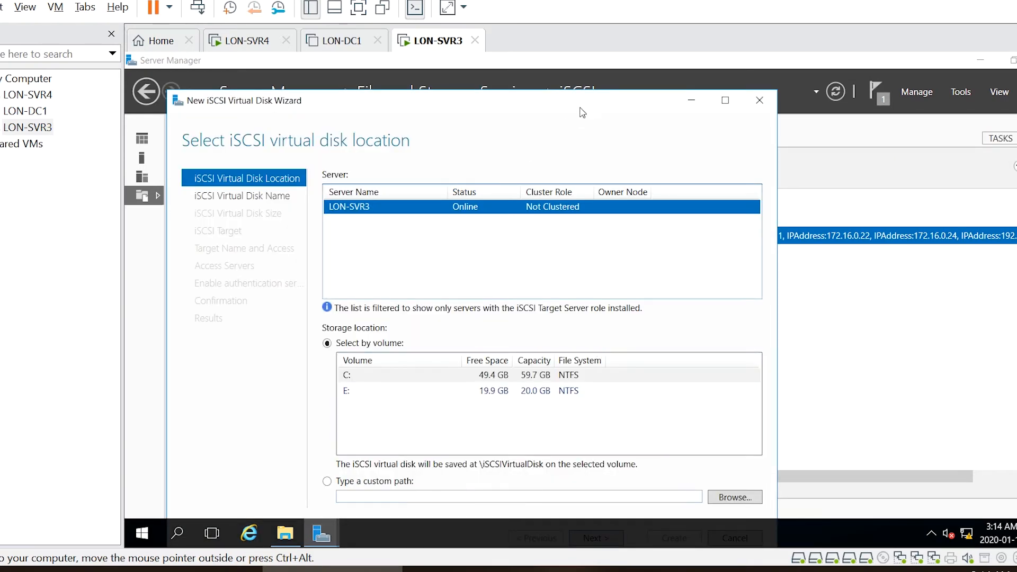
{"action": "left_click_drag", "start_coordinate": [614, 59], "coordinate": [614, 60]}
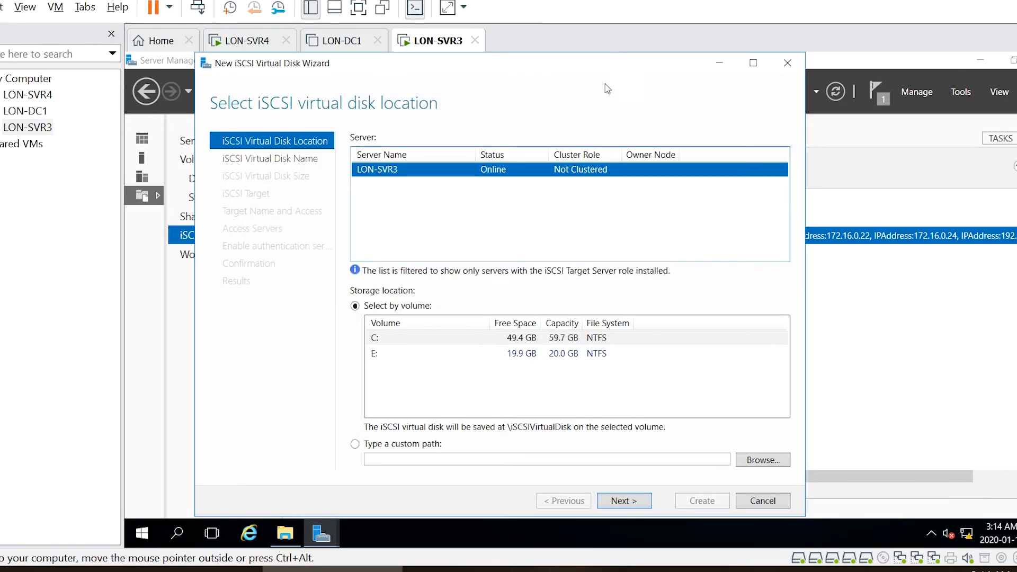
{"action": "left_click", "coordinate": [624, 502]}
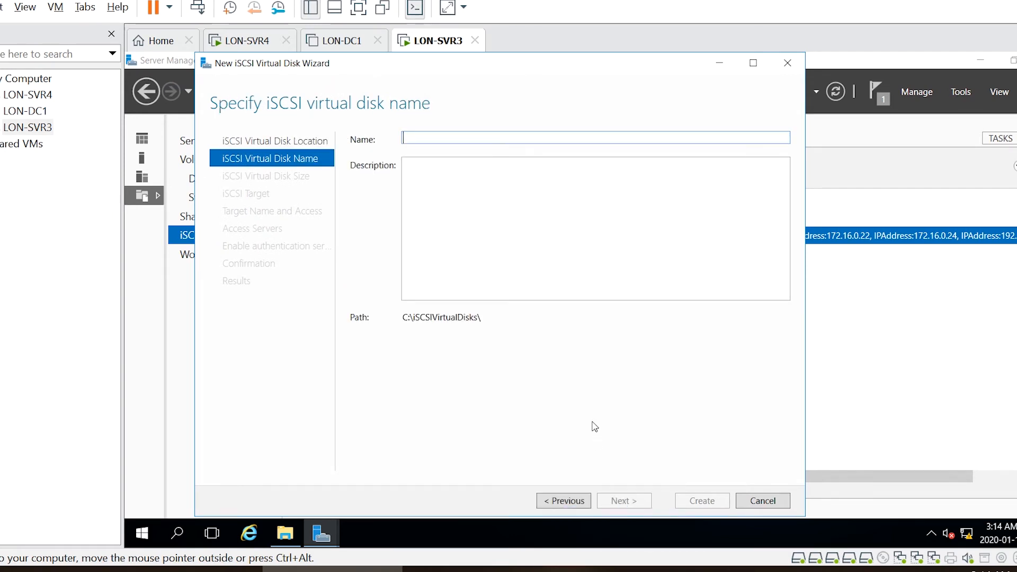
{"action": "type", "text": "DataDrive"}
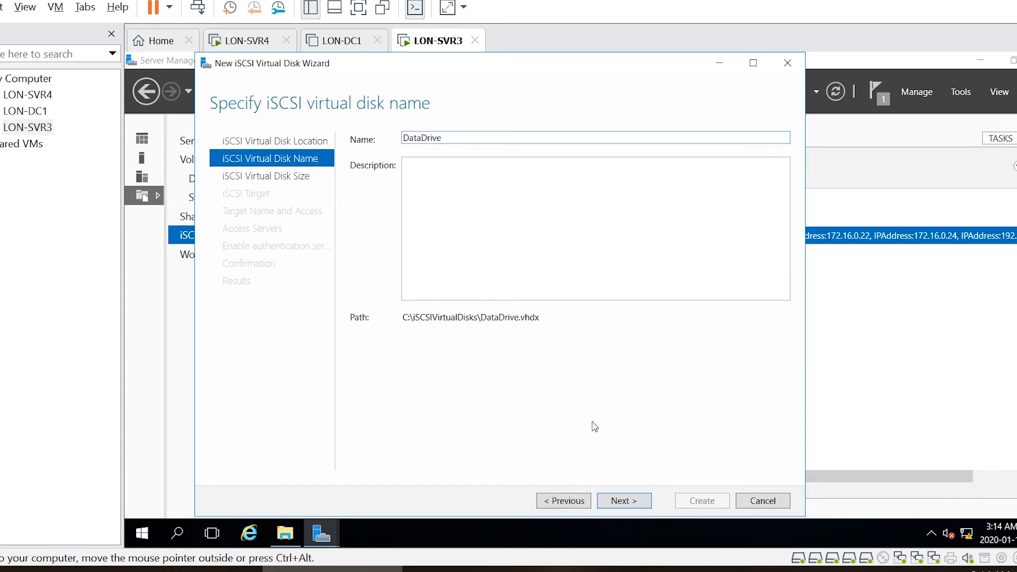
{"action": "left_click", "coordinate": [624, 500]}
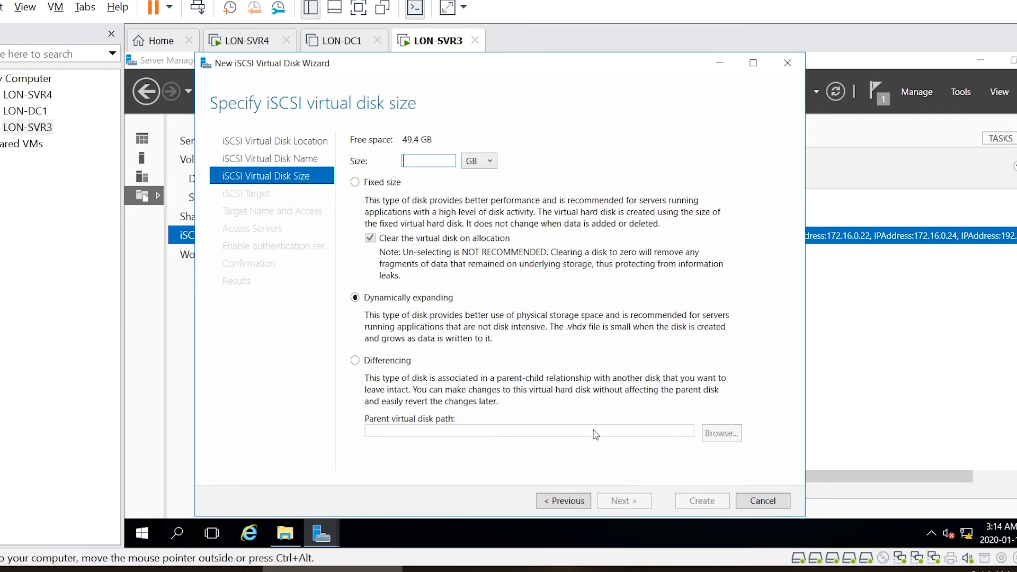
Step: Create DataDrive as a dynamically expanding 8 GB disk assigned to the existing target clustergroup1, and close the wizard
{"action": "type", "text": "8"}
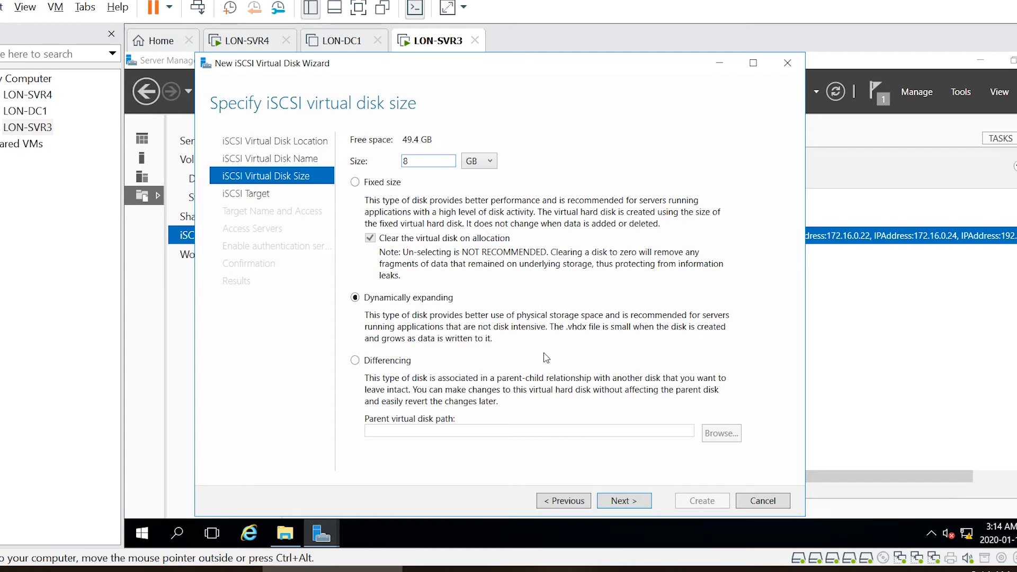
{"action": "left_click", "coordinate": [616, 502]}
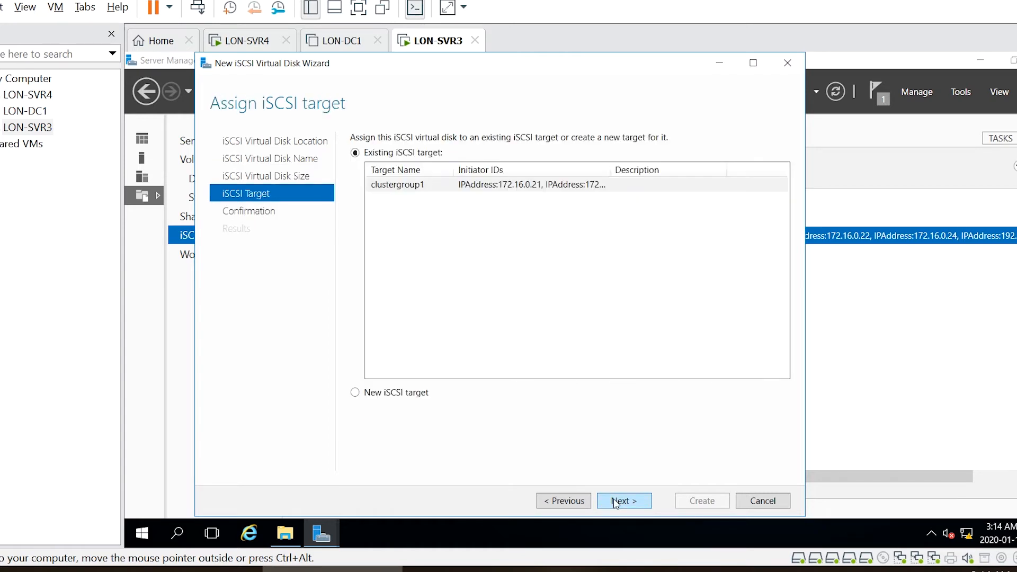
{"action": "left_click", "coordinate": [616, 502]}
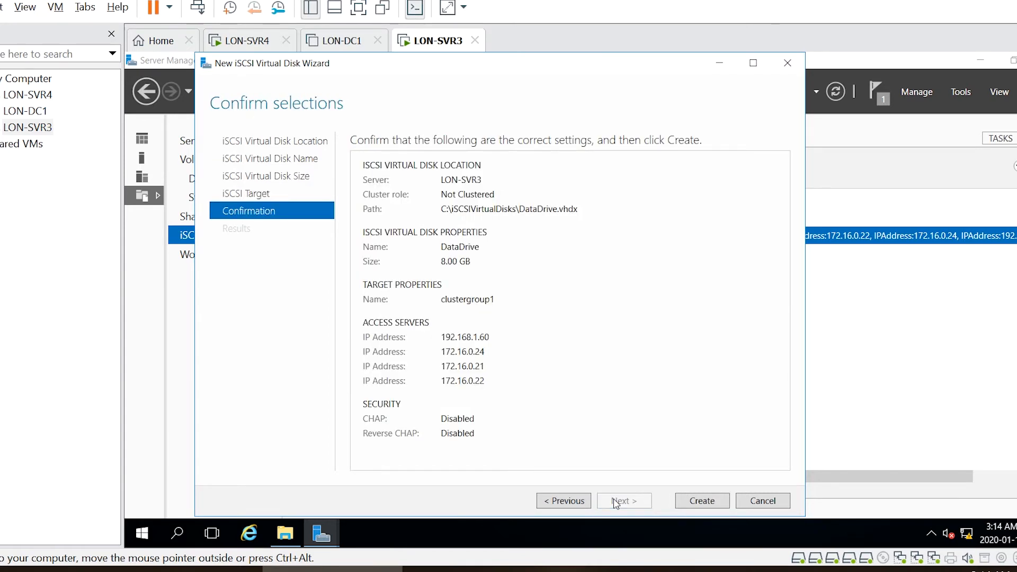
{"action": "left_click", "coordinate": [697, 501]}
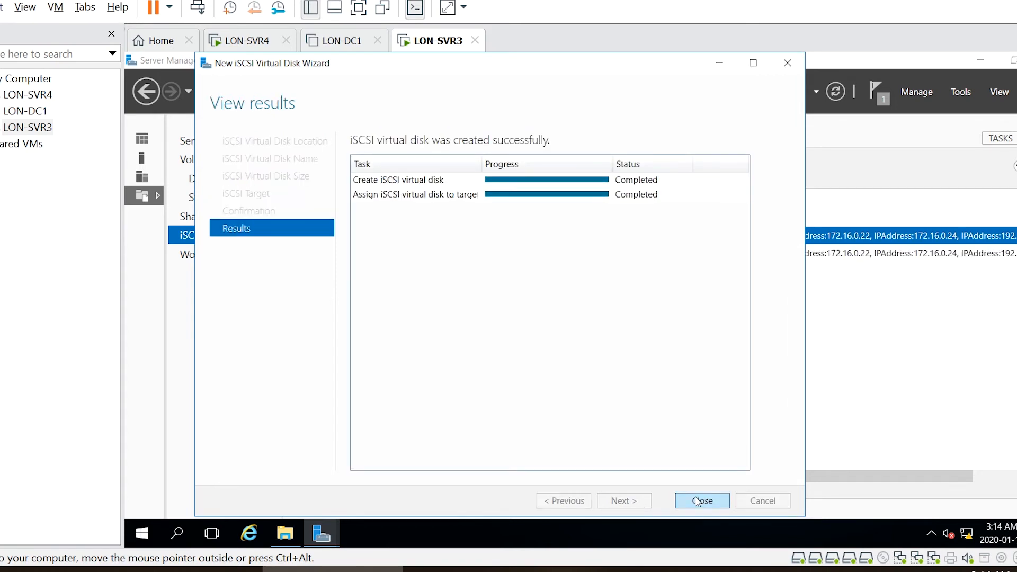
{"action": "left_click", "coordinate": [697, 502]}
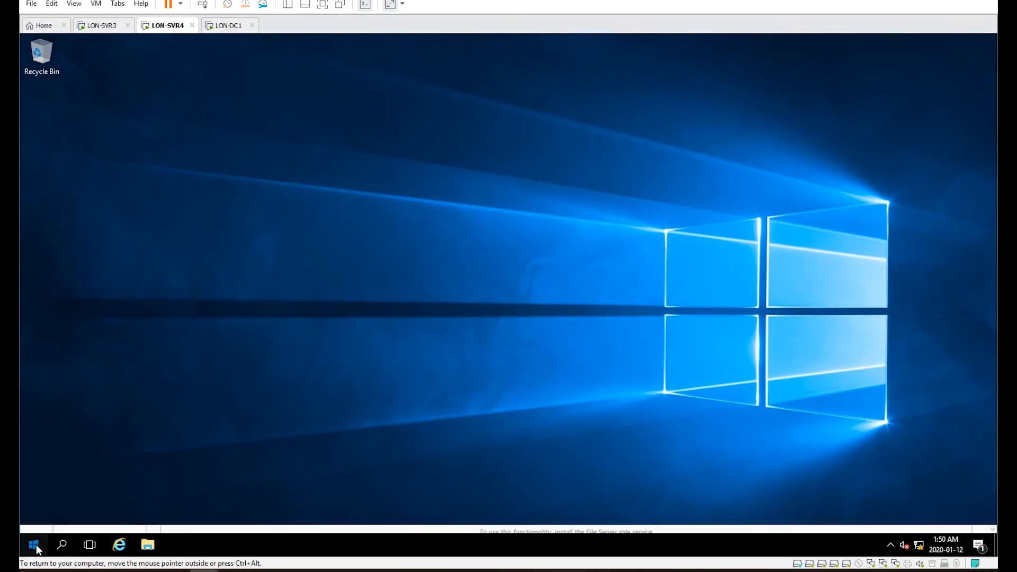
Step: On LON-SVR4, open the iSCSI Initiator from Server Manager and allow the Microsoft iSCSI service to start automatically
{"action": "left_click", "coordinate": [36, 547]}
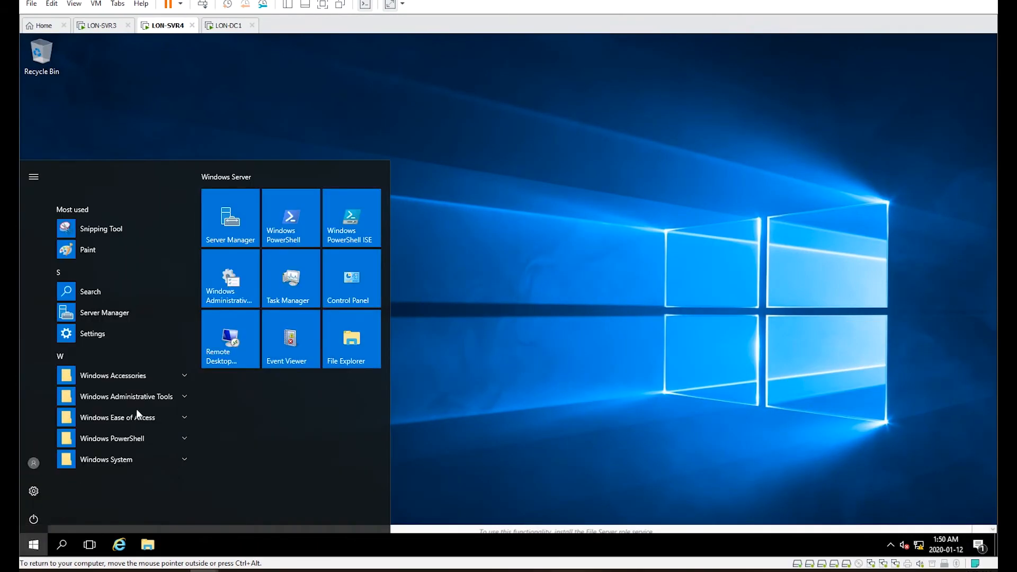
{"action": "left_click", "coordinate": [239, 229]}
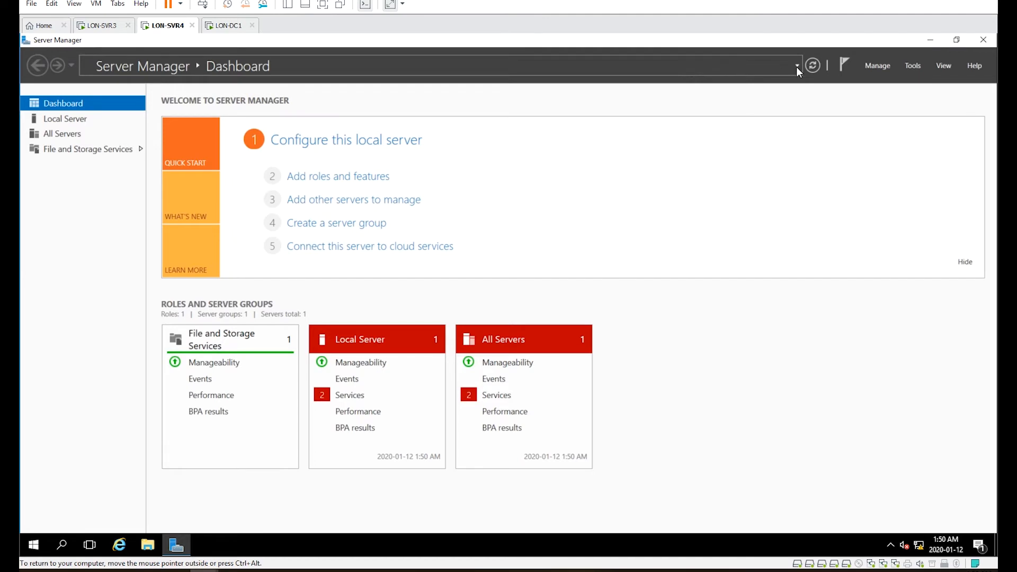
{"action": "left_click", "coordinate": [915, 65]}
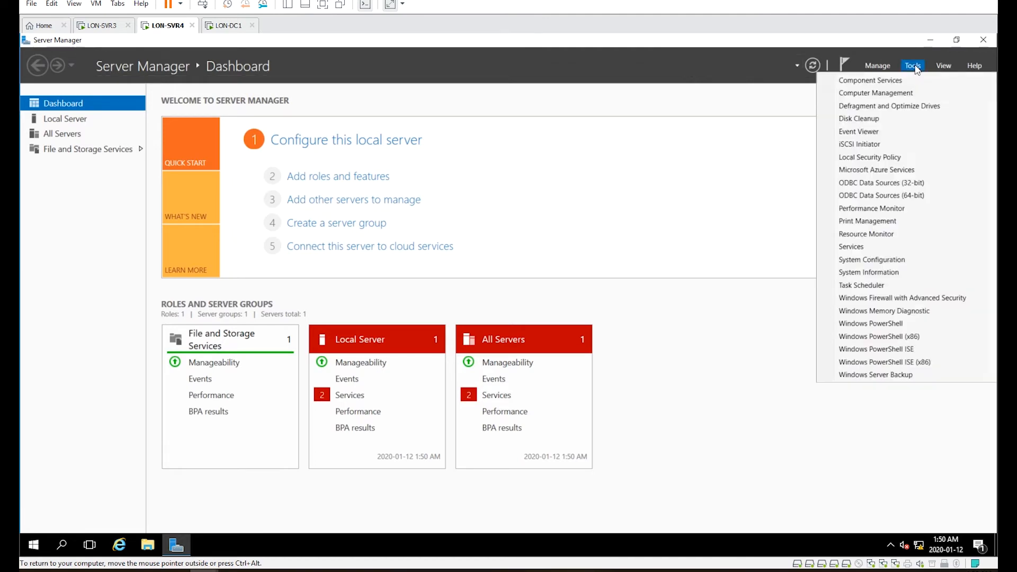
{"action": "left_click", "coordinate": [872, 144]}
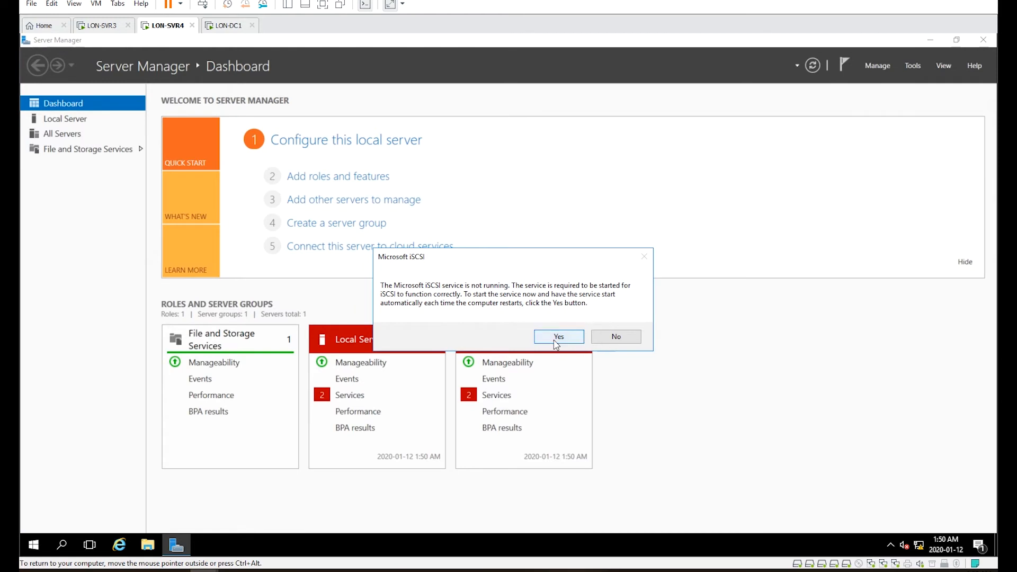
{"action": "left_click", "coordinate": [554, 339]}
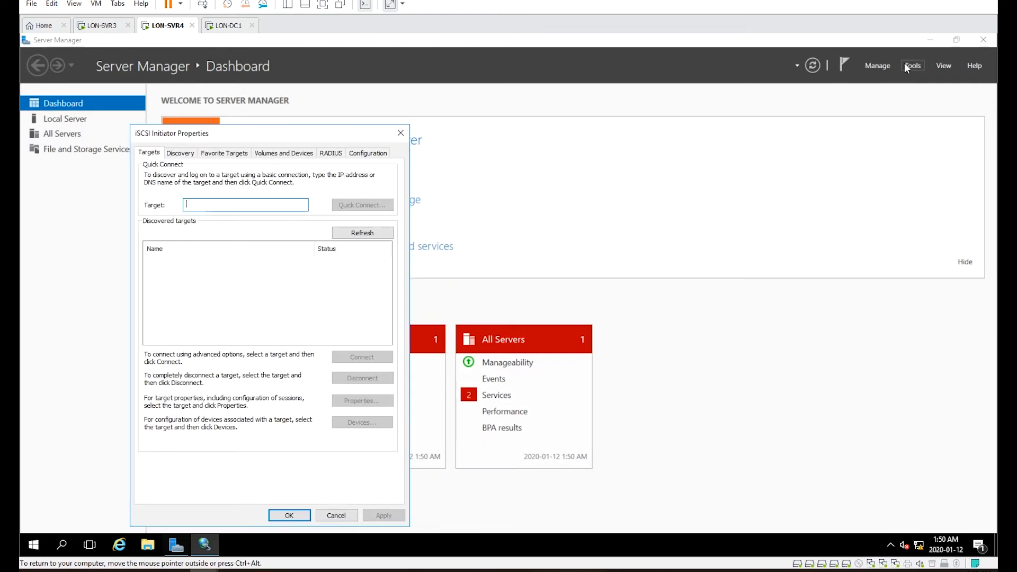
Step: Add a target portal for discovery with the IP address 172.16.0.23 on port 3260
{"action": "left_click", "coordinate": [180, 155]}
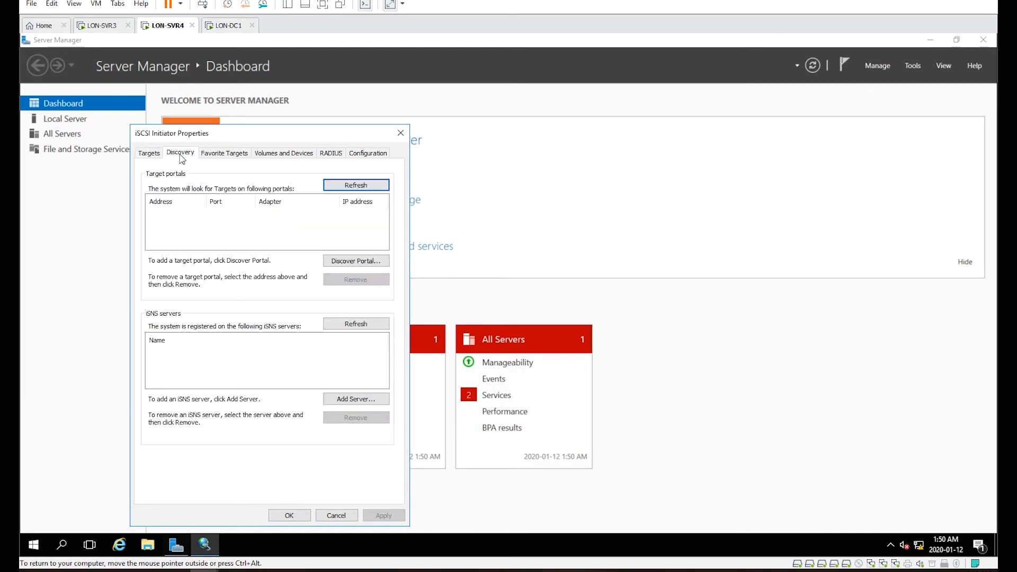
{"action": "left_click", "coordinate": [347, 261]}
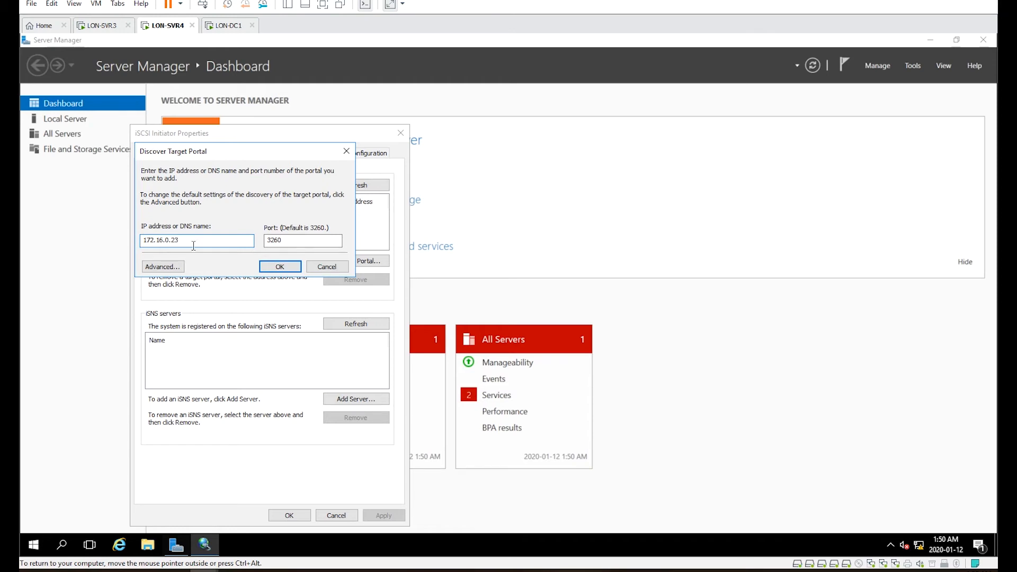
{"action": "left_click", "coordinate": [287, 269]}
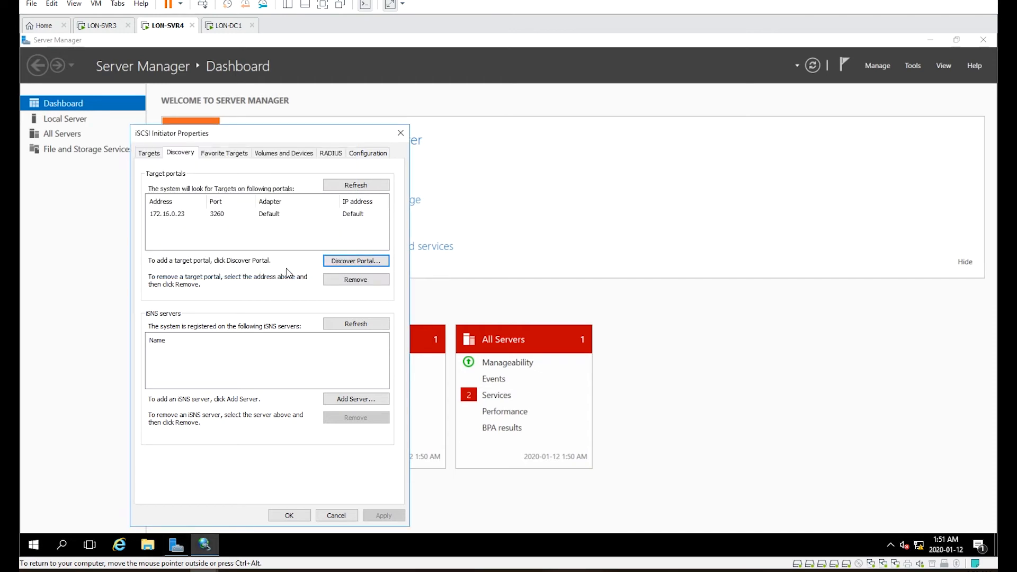
Step: Connect to the discovered lon-svr3-clustergroup1-target, auto-configure its volumes and devices, and accept the initiator properties
{"action": "left_click", "coordinate": [149, 154]}
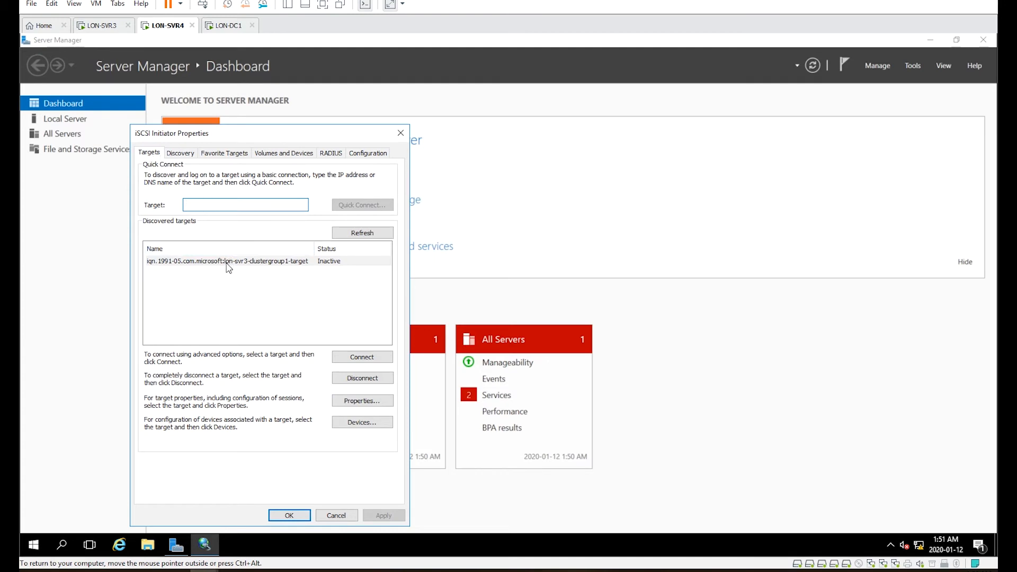
{"action": "left_click", "coordinate": [356, 363]}
{"action": "left_click", "coordinate": [295, 254]}
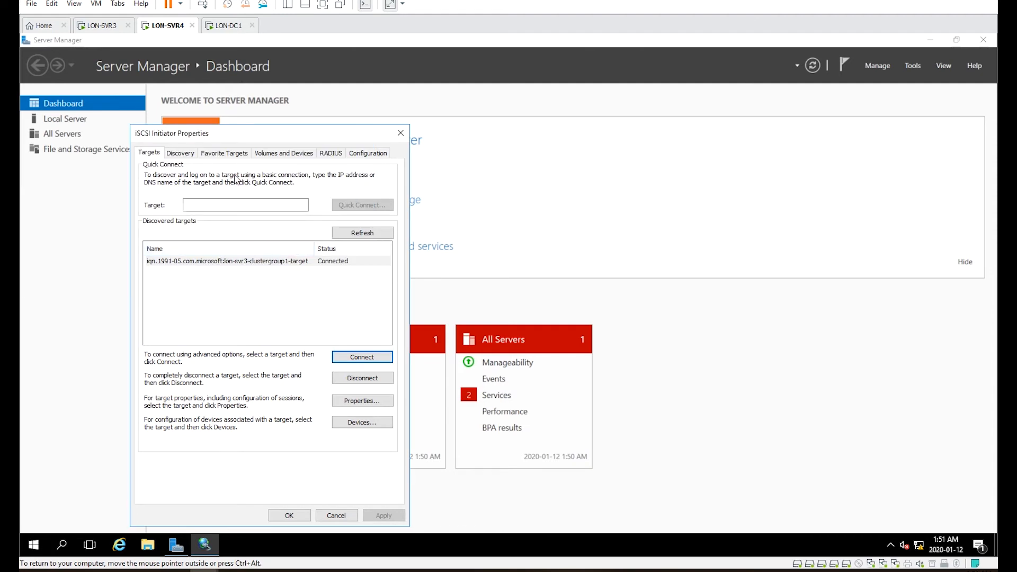
{"action": "left_click", "coordinate": [272, 157]}
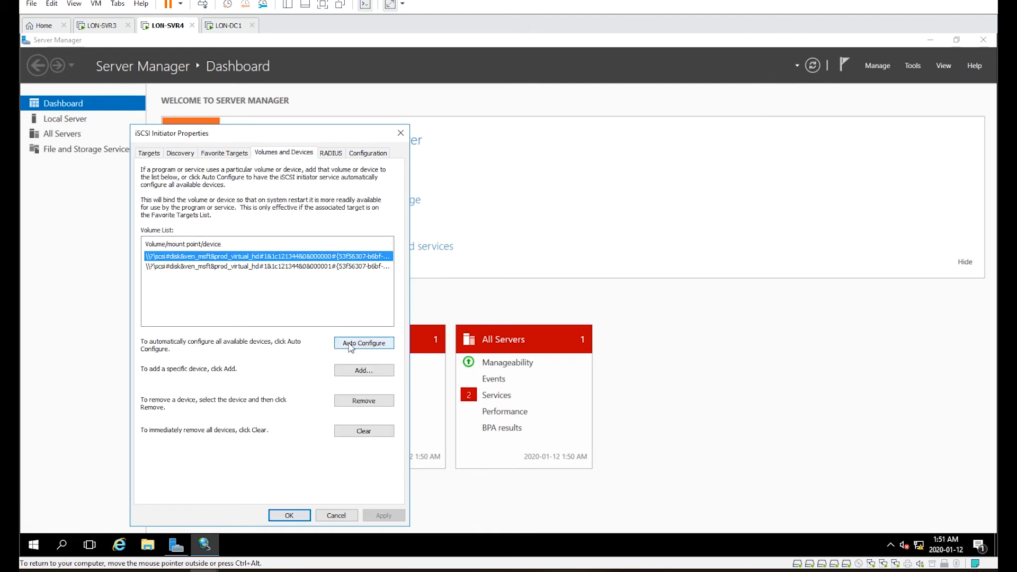
{"action": "left_click", "coordinate": [291, 516]}
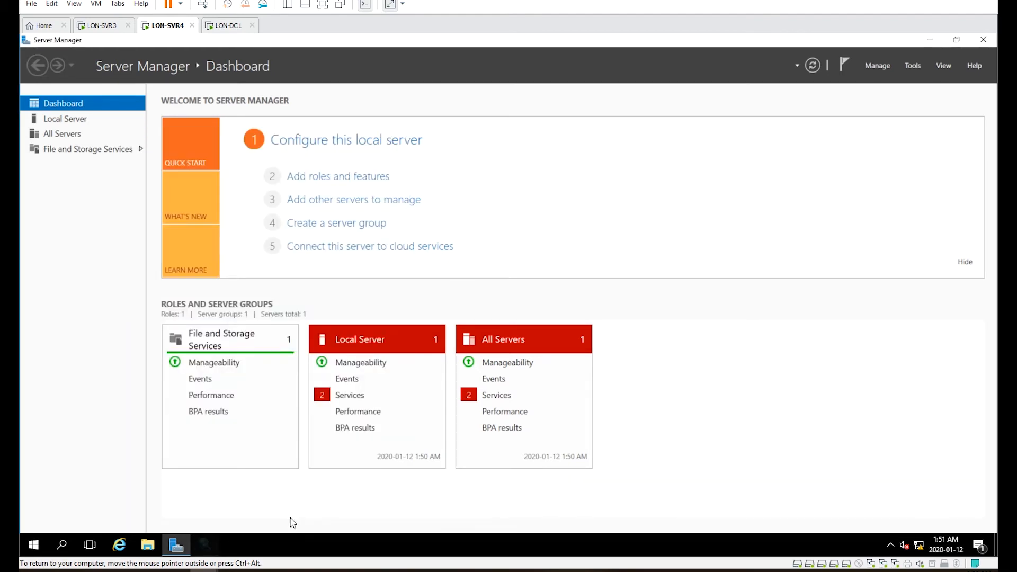
Step: Open Disk Management within Computer Management on LON-SVR4
{"action": "left_click", "coordinate": [871, 68]}
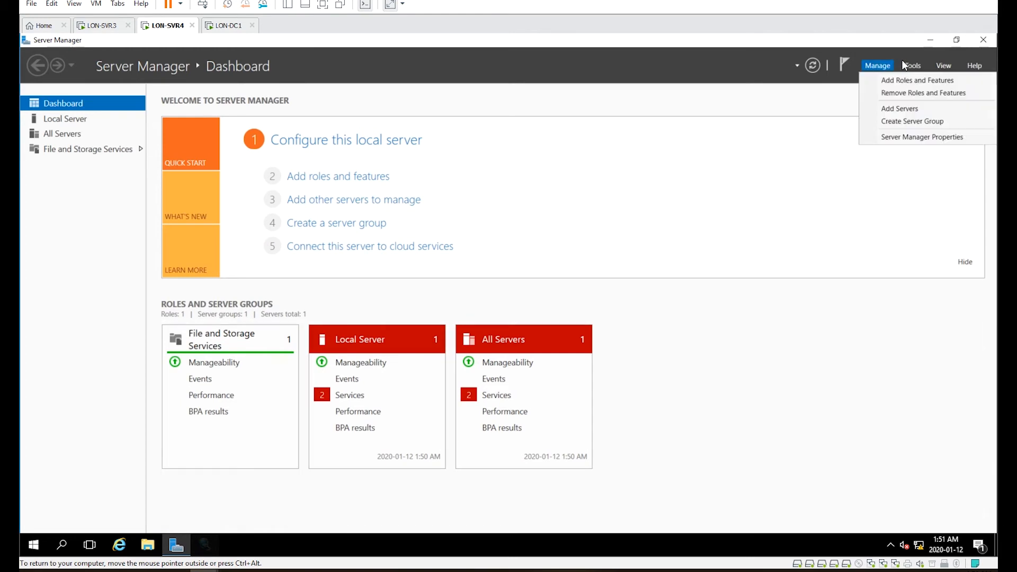
{"action": "left_click", "coordinate": [910, 62]}
{"action": "left_click", "coordinate": [891, 95]}
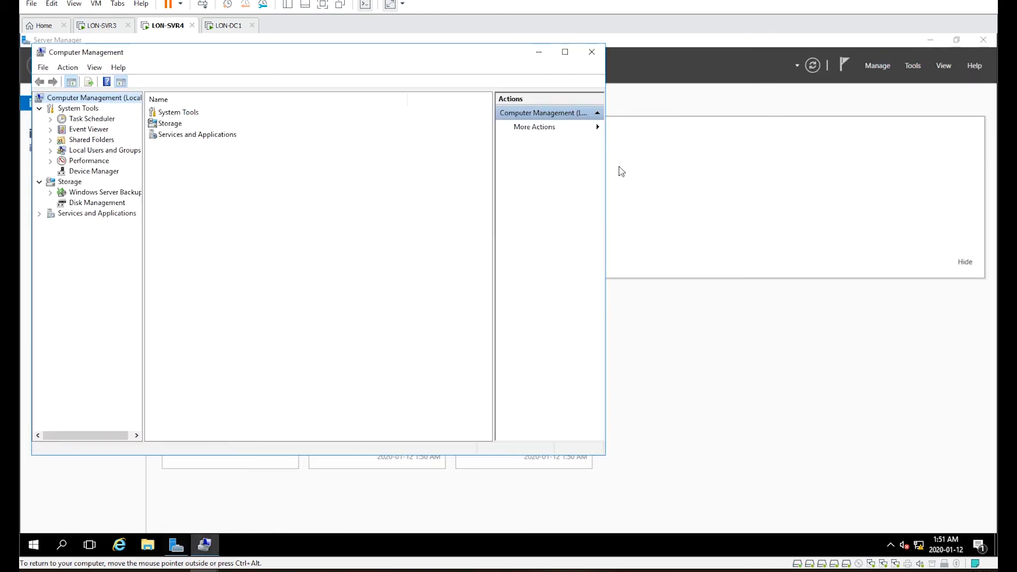
{"action": "left_click", "coordinate": [85, 204]}
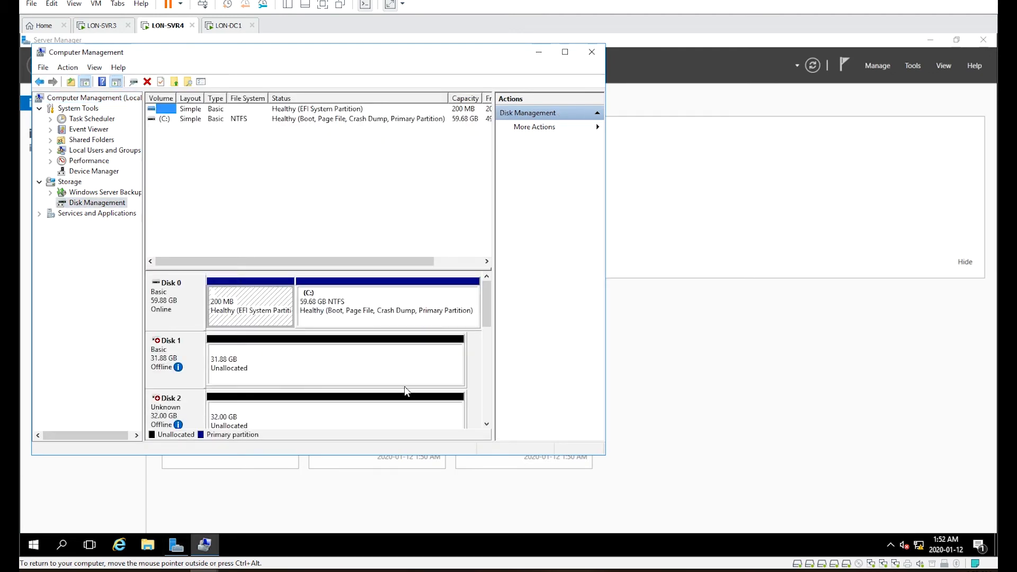
Step: Bring the 2 GB Disk 5 online and initialize it with the GPT partition style
{"action": "left_click_drag", "start_coordinate": [487, 306], "coordinate": [487, 386]}
{"action": "left_click", "coordinate": [171, 301]}
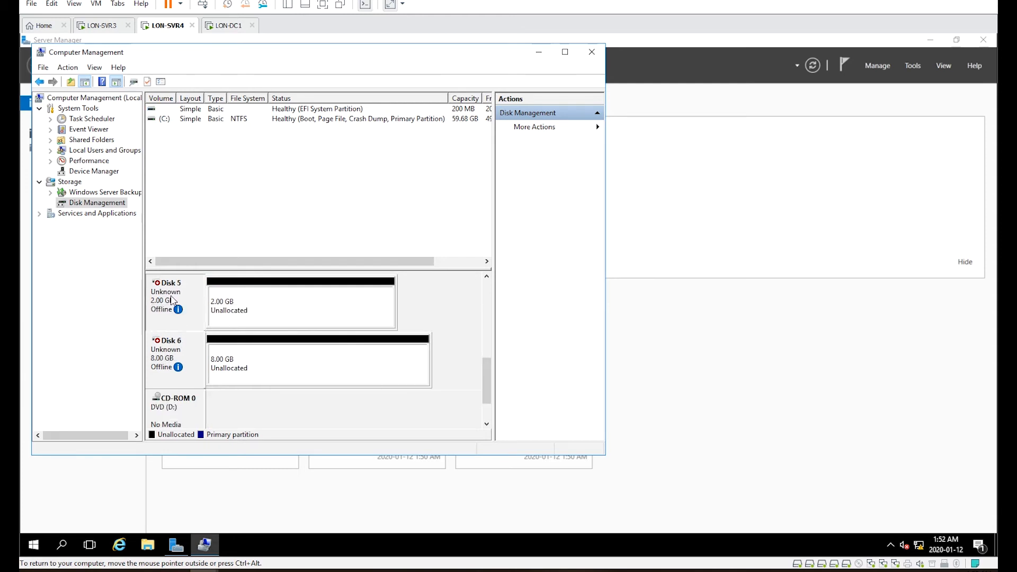
{"action": "right_click", "coordinate": [171, 301]}
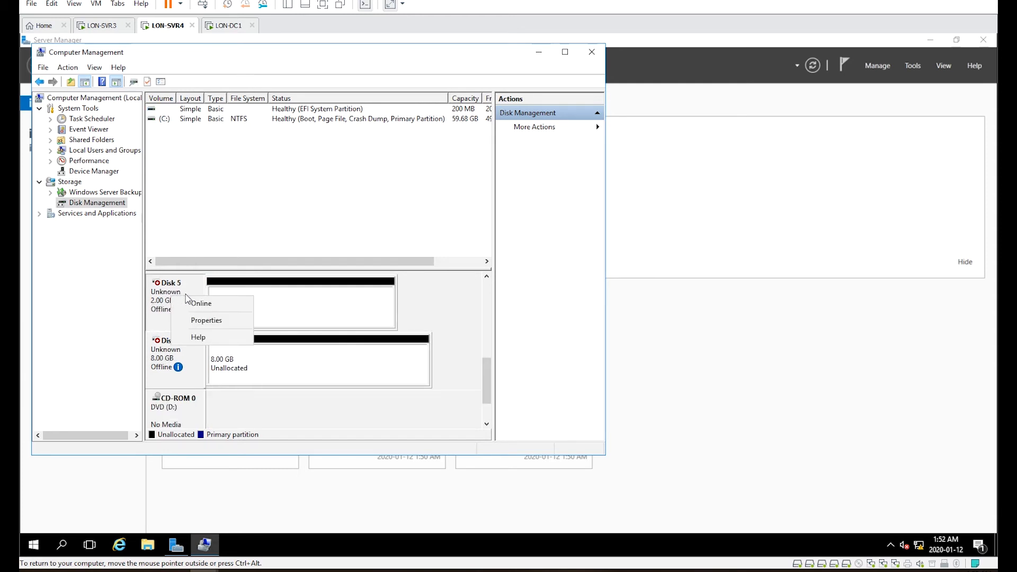
{"action": "left_click", "coordinate": [199, 303]}
{"action": "right_click", "coordinate": [171, 298]}
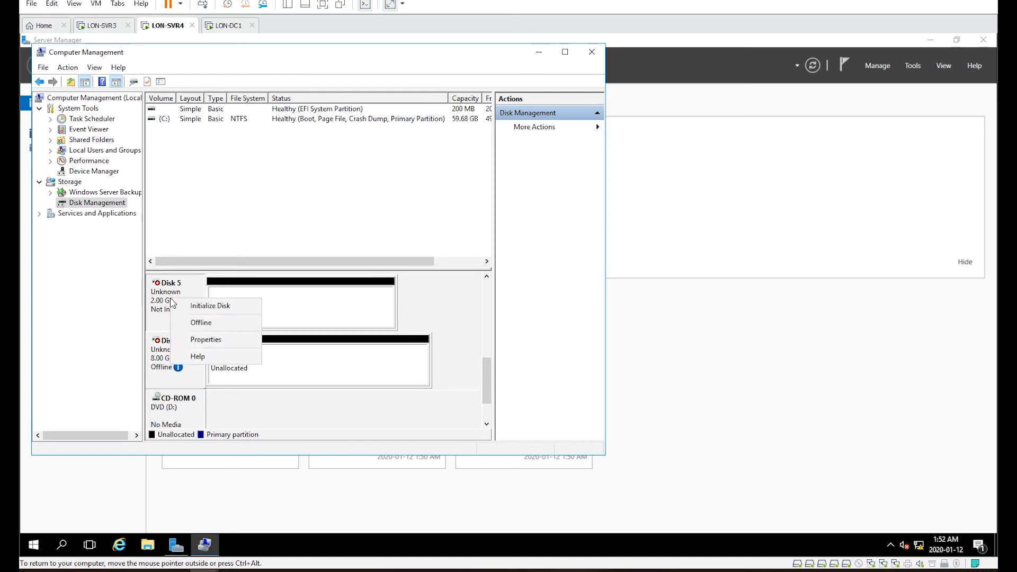
{"action": "left_click", "coordinate": [196, 307]}
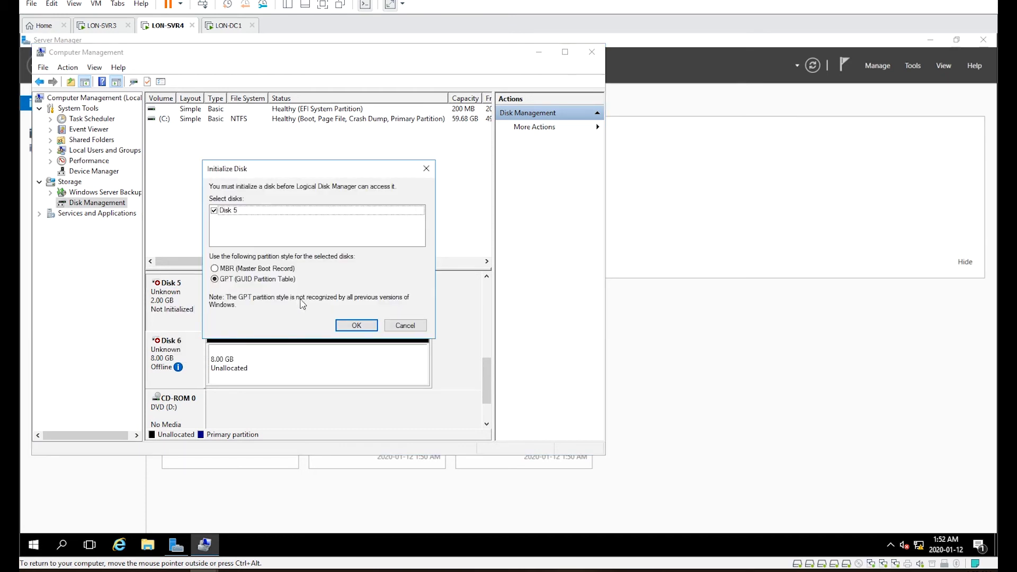
{"action": "left_click", "coordinate": [352, 325]}
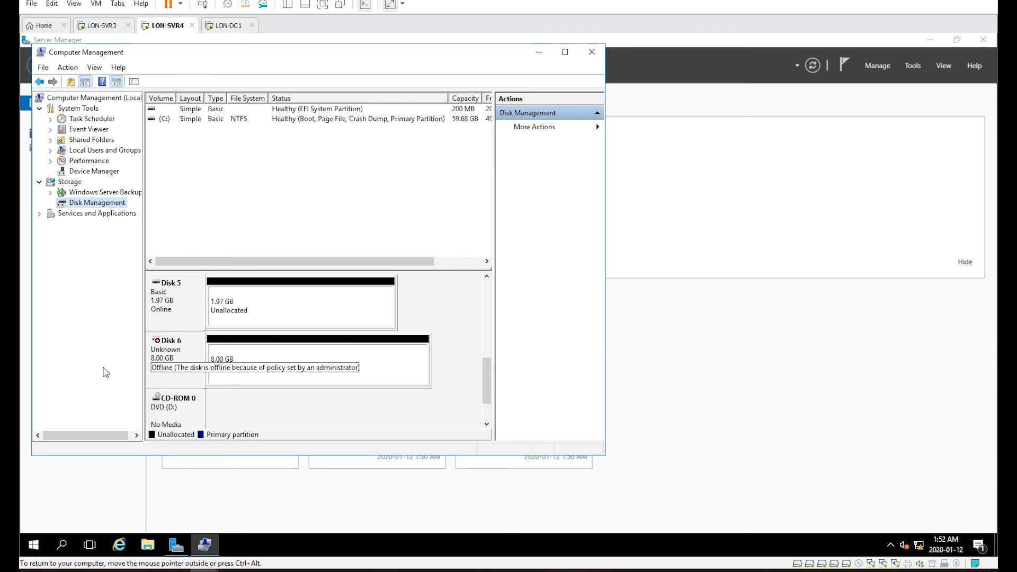
Step: Bring the 8 GB Disk 6 online and initialize it with the GPT partition style
{"action": "right_click", "coordinate": [175, 349]}
{"action": "left_click", "coordinate": [186, 353]}
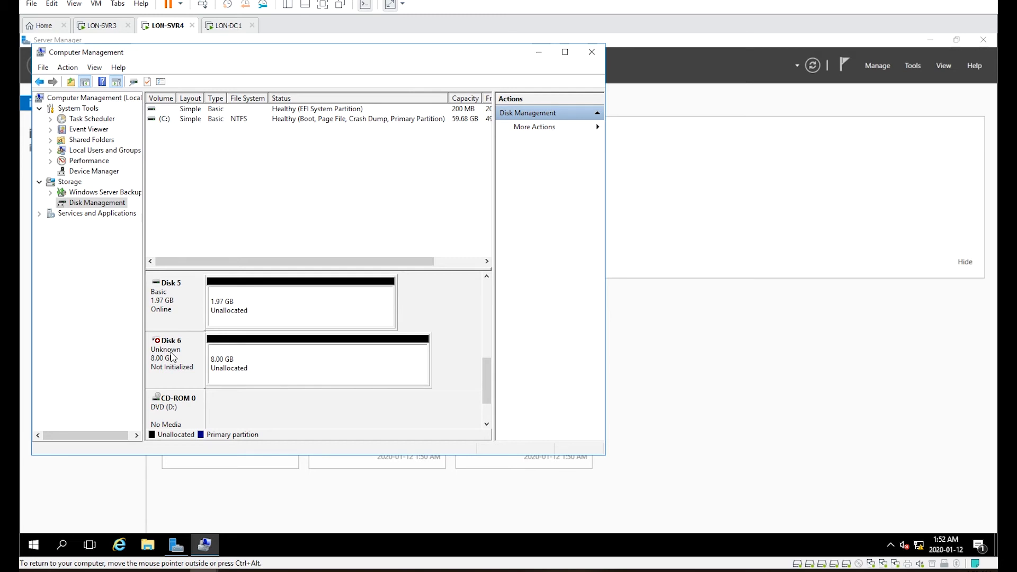
{"action": "right_click", "coordinate": [172, 354]}
{"action": "left_click", "coordinate": [200, 361]}
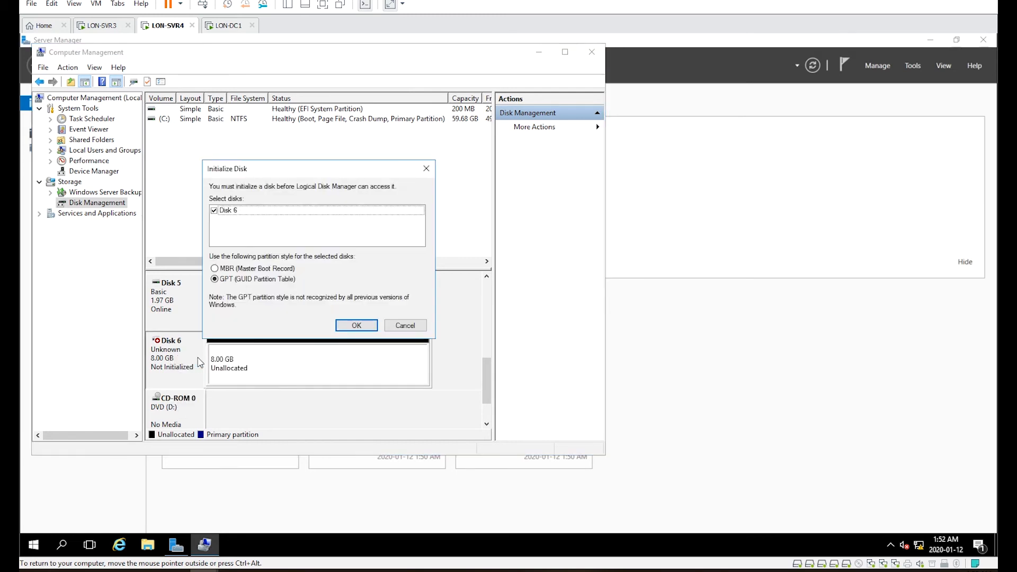
{"action": "left_click", "coordinate": [354, 325]}
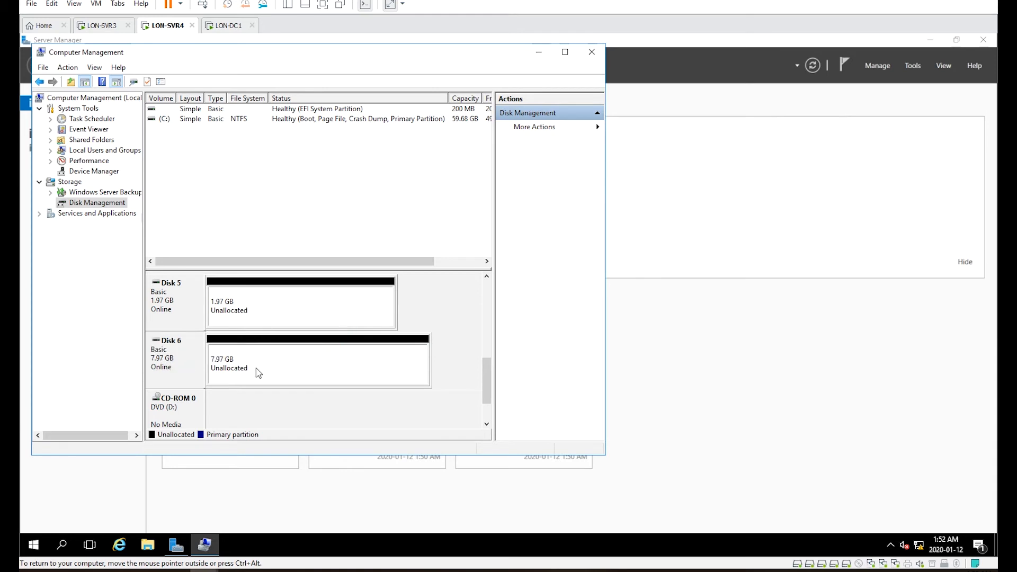
Step: Create an 8158 MB simple volume on Disk 6 with drive letter E, quick-formatted as NTFS and labelled Data Drive
{"action": "left_click", "coordinate": [232, 363]}
{"action": "right_click", "coordinate": [232, 362]}
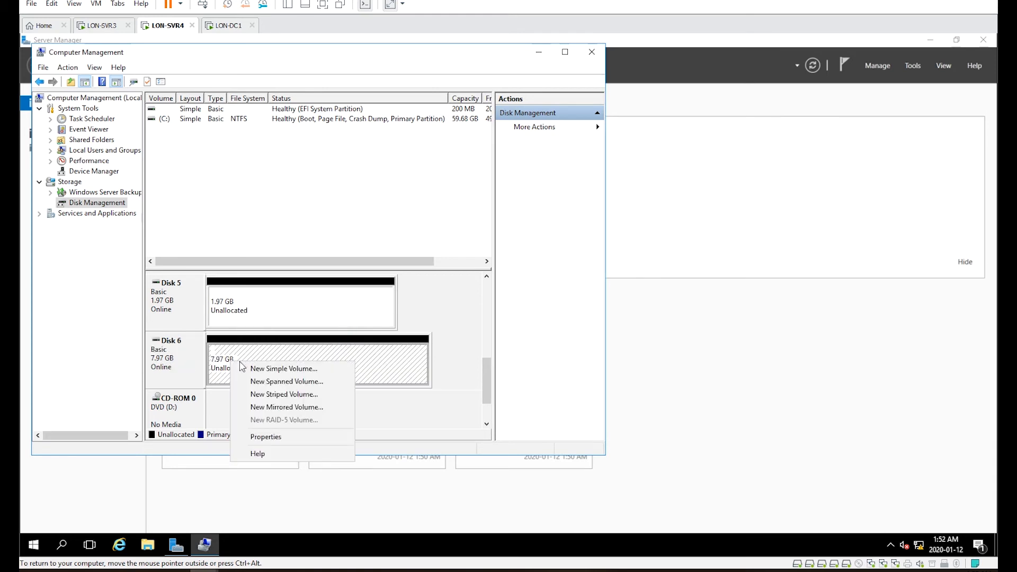
{"action": "left_click", "coordinate": [274, 369]}
{"action": "left_click", "coordinate": [371, 318]}
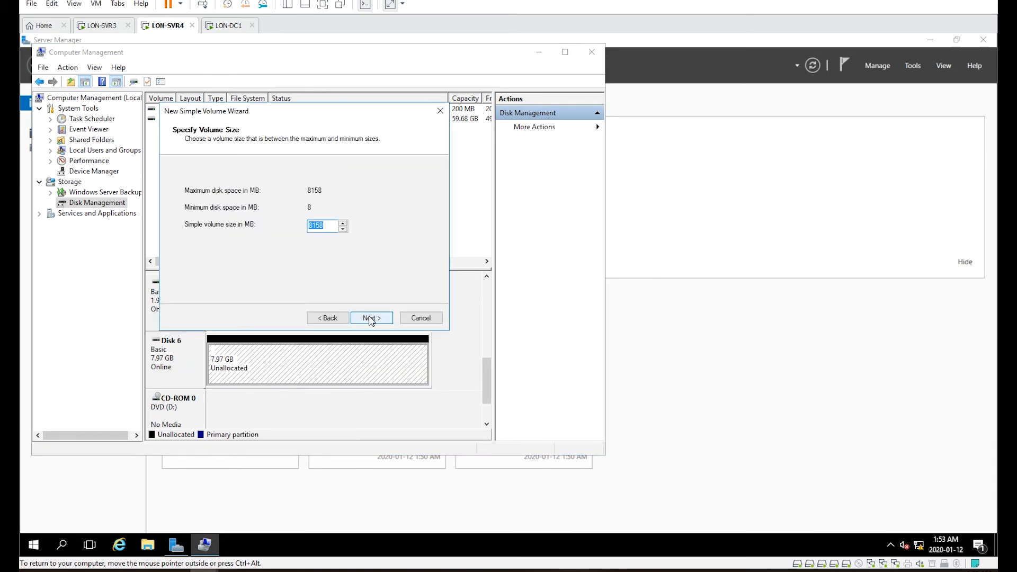
{"action": "left_click", "coordinate": [370, 318]}
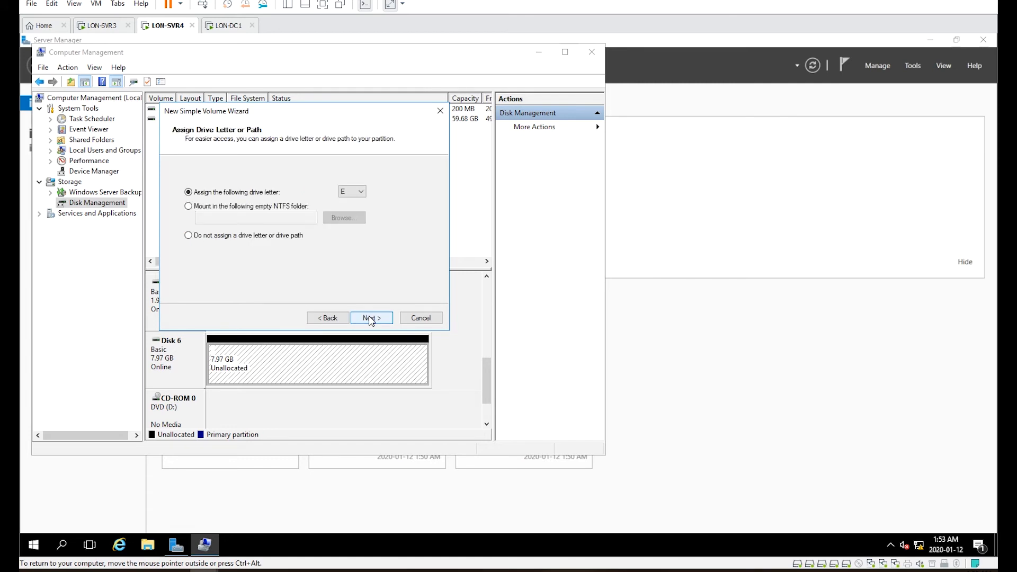
{"action": "left_click", "coordinate": [371, 319]}
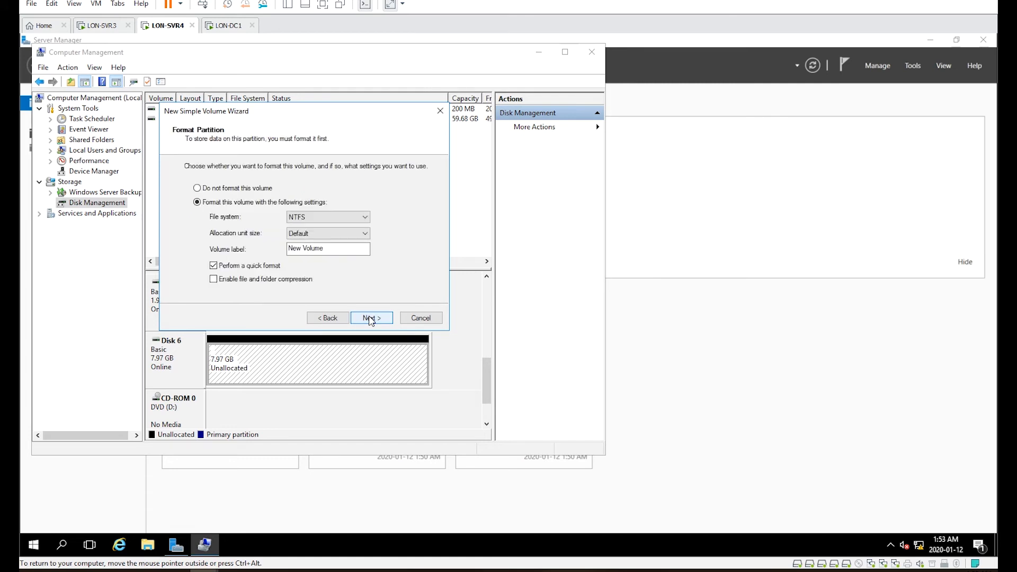
{"action": "left_click_drag", "start_coordinate": [337, 251], "coordinate": [214, 234]}
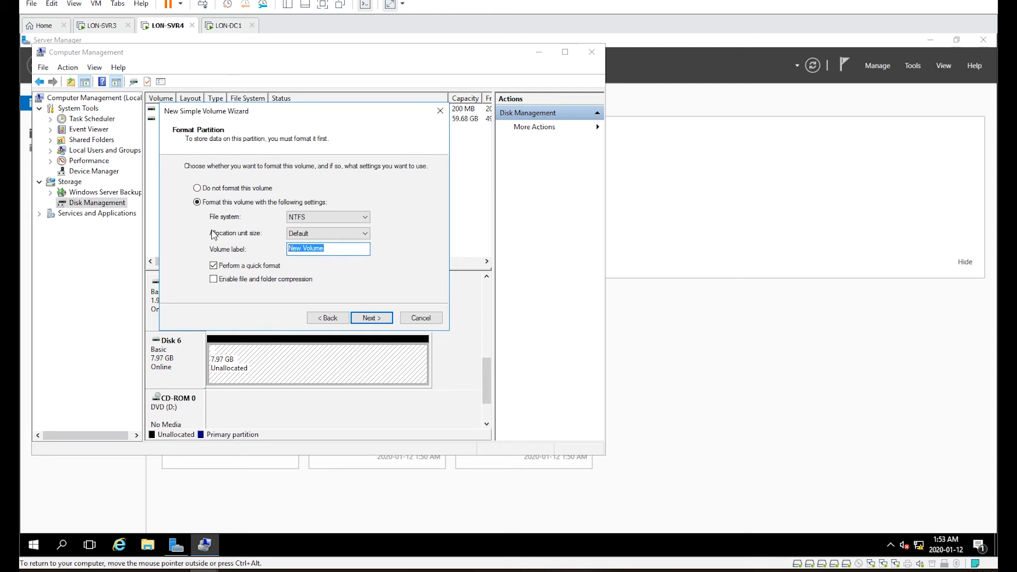
{"action": "type", "text": "Data Drive"}
{"action": "left_click", "coordinate": [371, 317]}
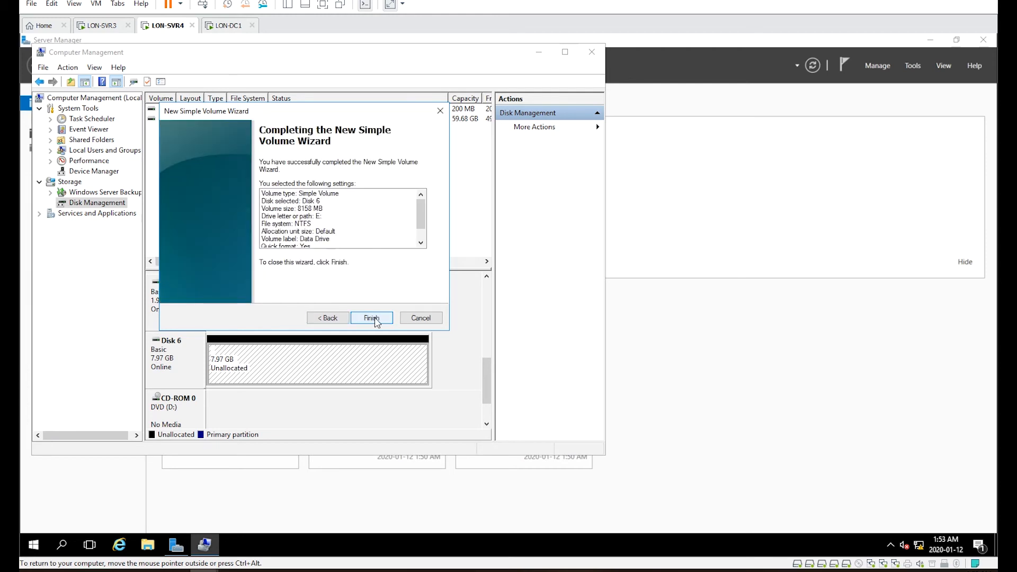
{"action": "left_click", "coordinate": [372, 317]}
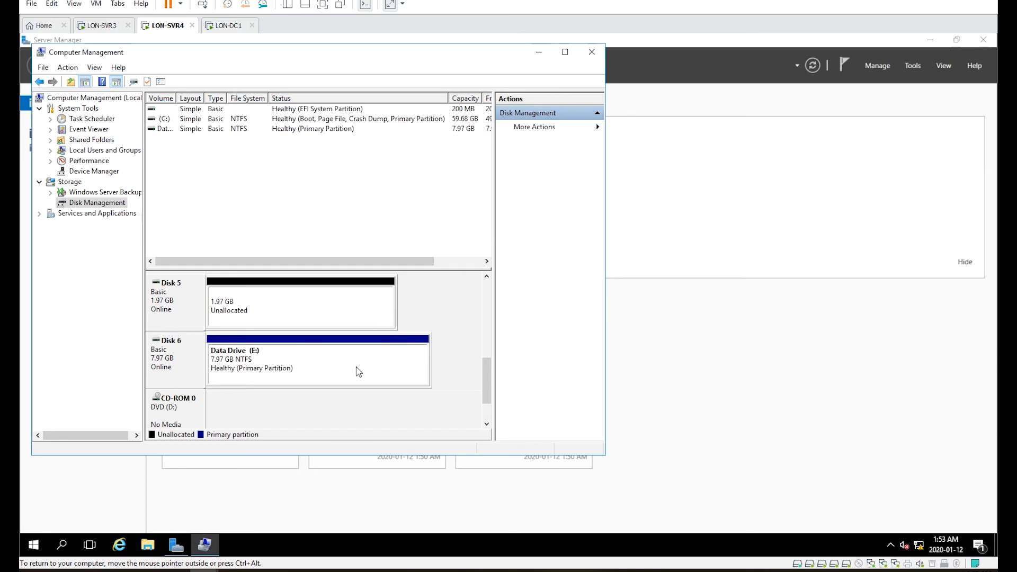
Step: Create a 2014 MB simple volume on Disk 5 with drive letter F, quick-formatted as NTFS and labelled Quorum Drive, then close Computer Management
{"action": "left_click", "coordinate": [239, 310]}
{"action": "right_click", "coordinate": [239, 310]}
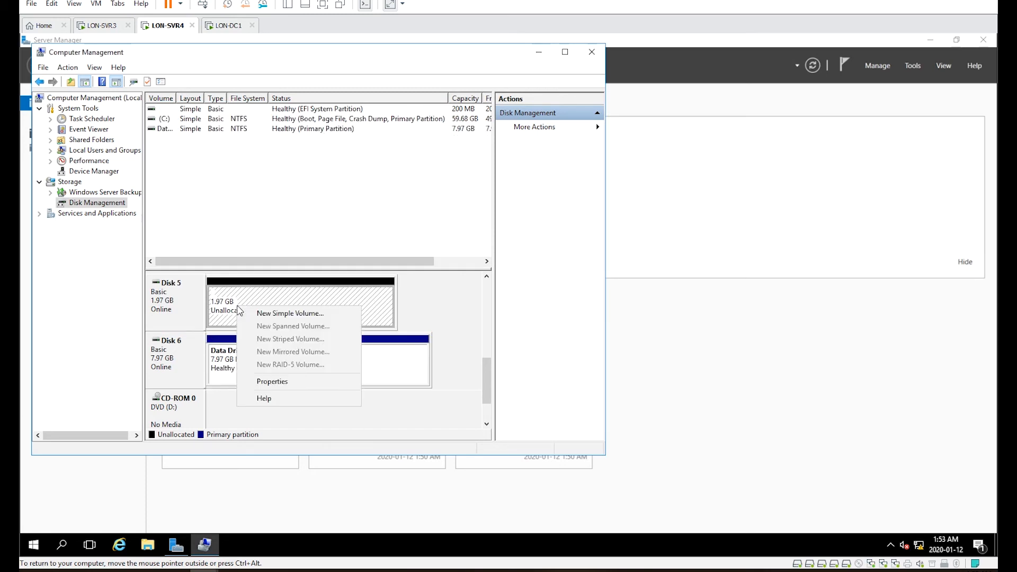
{"action": "left_click", "coordinate": [258, 313]}
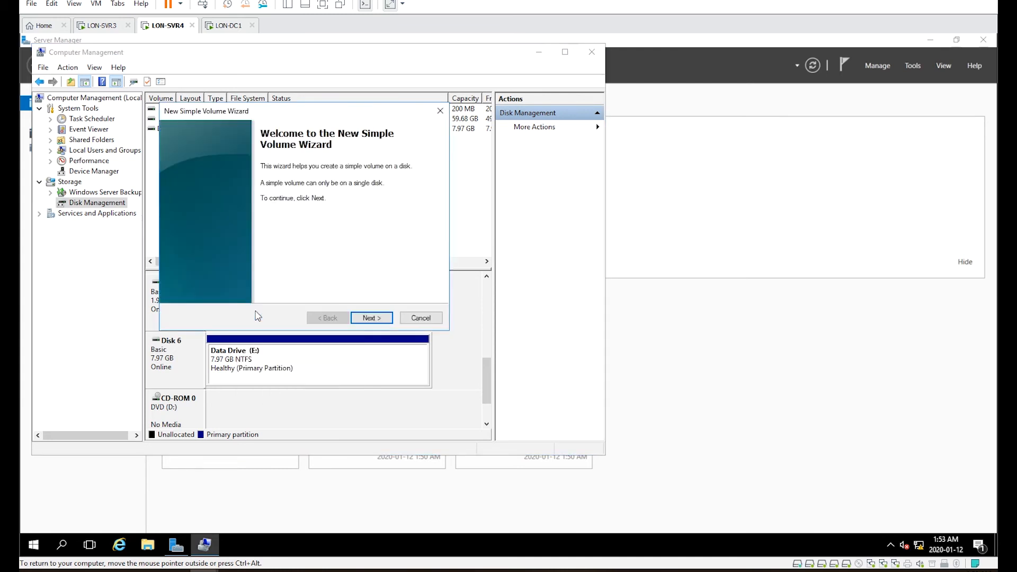
{"action": "left_click", "coordinate": [365, 318]}
{"action": "left_click", "coordinate": [365, 318]}
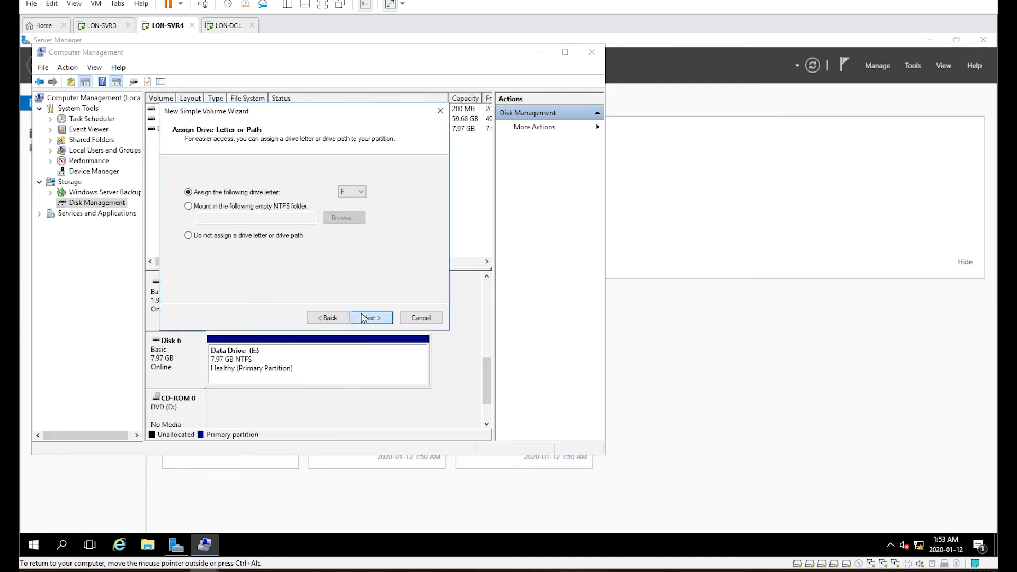
{"action": "left_click", "coordinate": [366, 318]}
{"action": "double_click", "coordinate": [336, 249]}
{"action": "key", "text": "BackSpace"}
{"action": "key", "text": "BackSpace"}
{"action": "key", "text": "BackSpace"}
{"action": "key", "text": "BackSpace"}
{"action": "key", "text": "BackSpace"}
{"action": "type", "text": "Quorum Drive"}
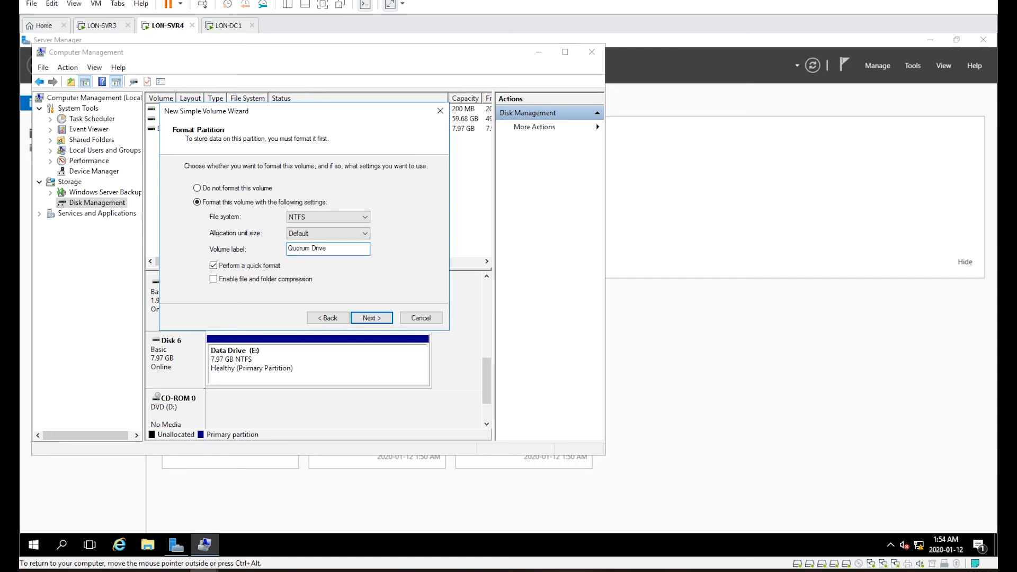
{"action": "left_click", "coordinate": [365, 317]}
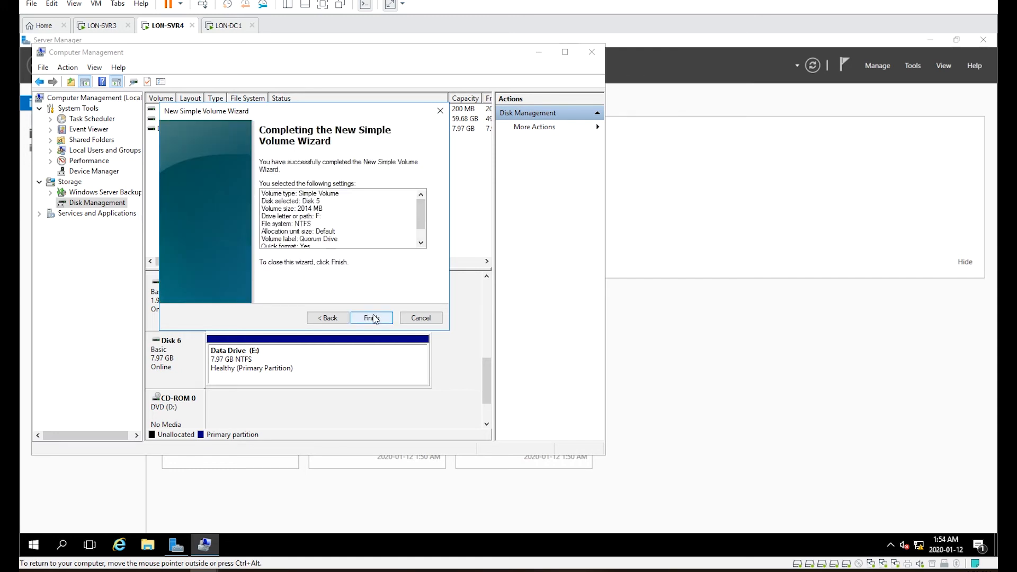
{"action": "left_click", "coordinate": [371, 318]}
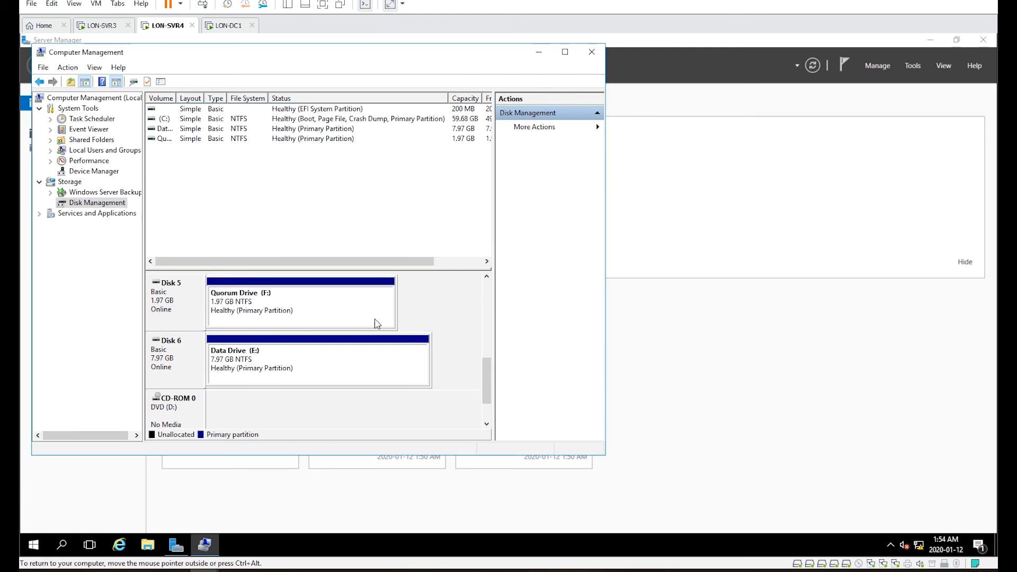
{"action": "left_click", "coordinate": [591, 52]}
Step: Disconnect the lon-svr3-clustergroup1-target iSCSI target from all sessions in the iSCSI Initiator and close Server Manager on LON-SVR4
{"action": "left_click", "coordinate": [911, 65]}
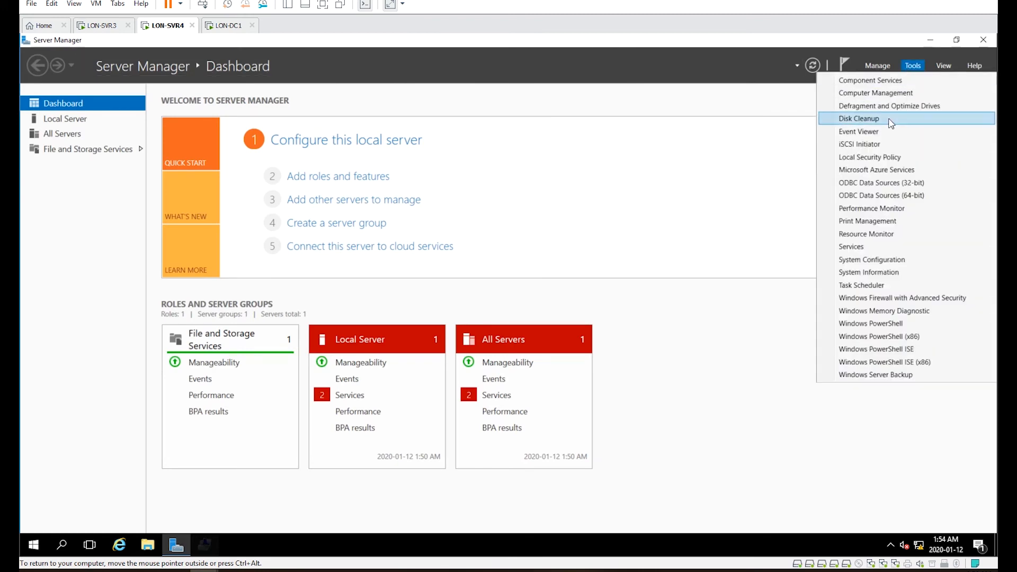
{"action": "left_click", "coordinate": [876, 145]}
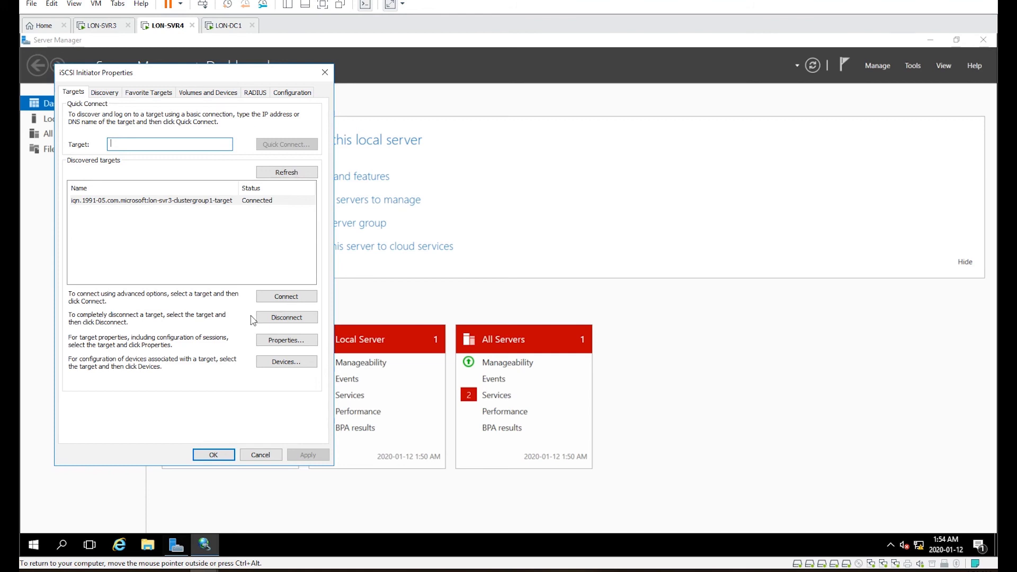
{"action": "left_click", "coordinate": [280, 319]}
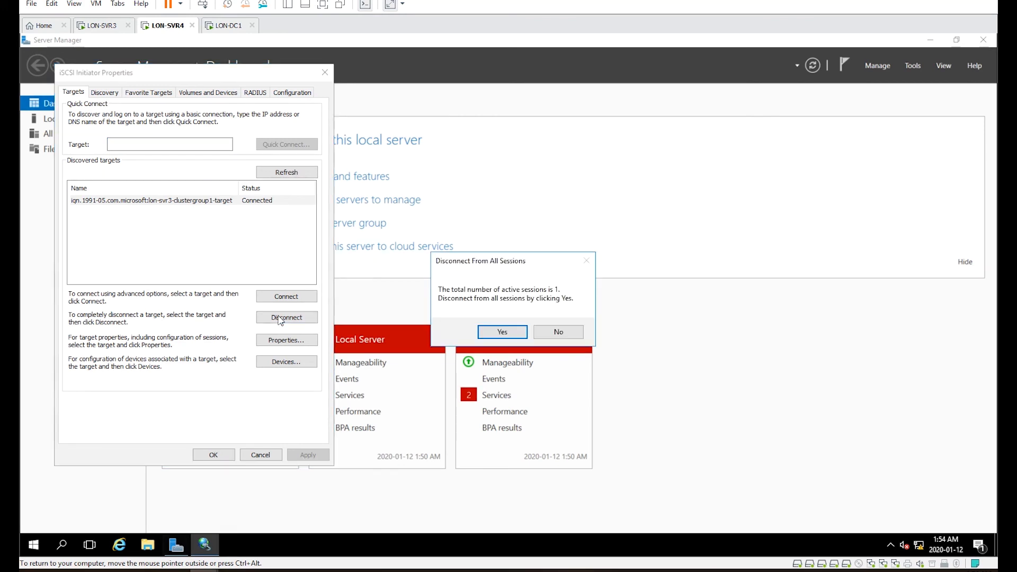
{"action": "left_click", "coordinate": [493, 332]}
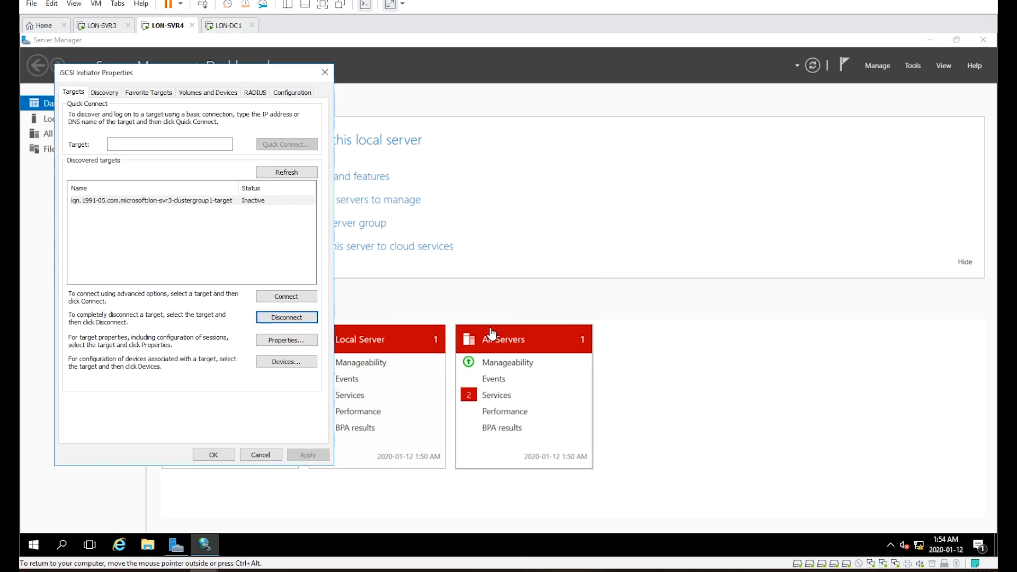
{"action": "left_click", "coordinate": [213, 455]}
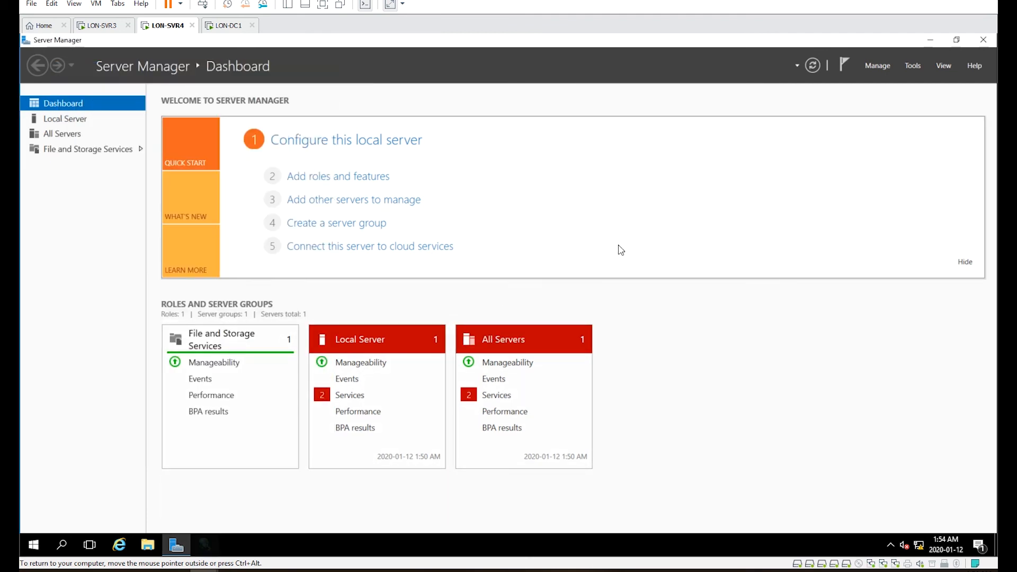
{"action": "left_click", "coordinate": [984, 39]}
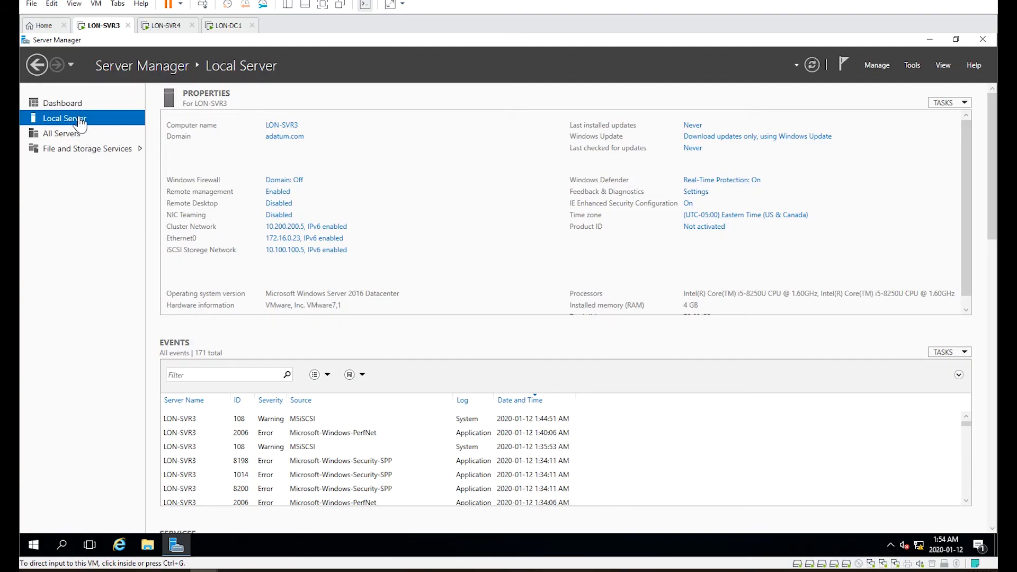
Step: On LON-SVR3, remove the QuorumDrive.vhdx iSCSI virtual disk together with its file on the disk
{"action": "left_click", "coordinate": [50, 152]}
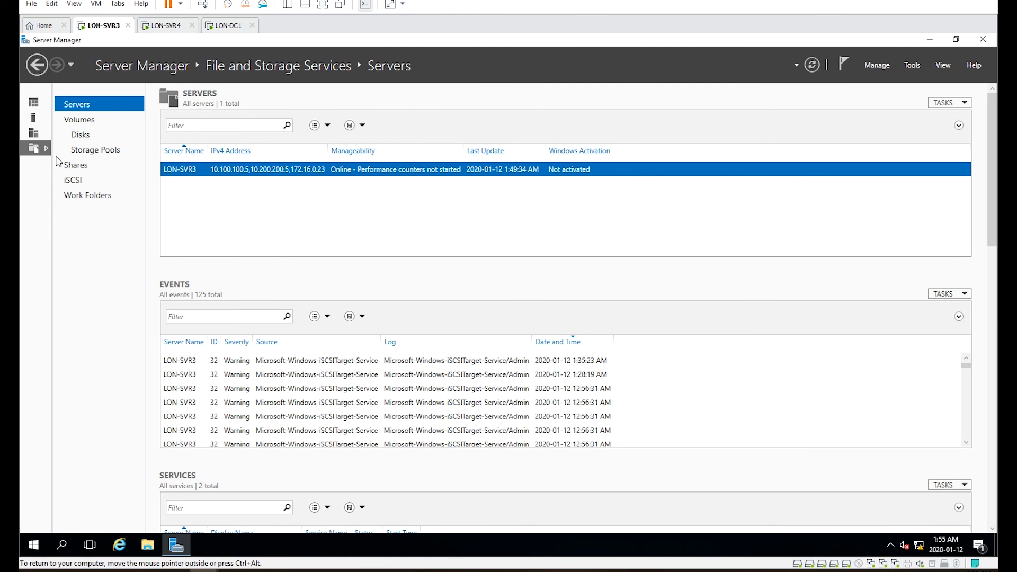
{"action": "left_click", "coordinate": [74, 181]}
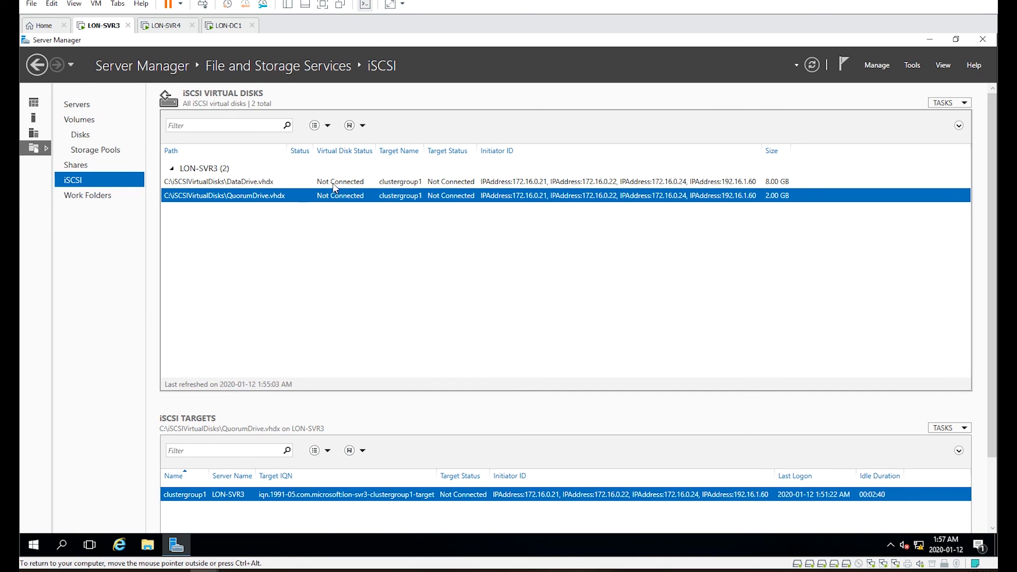
{"action": "right_click", "coordinate": [266, 199]}
{"action": "left_click", "coordinate": [320, 245]}
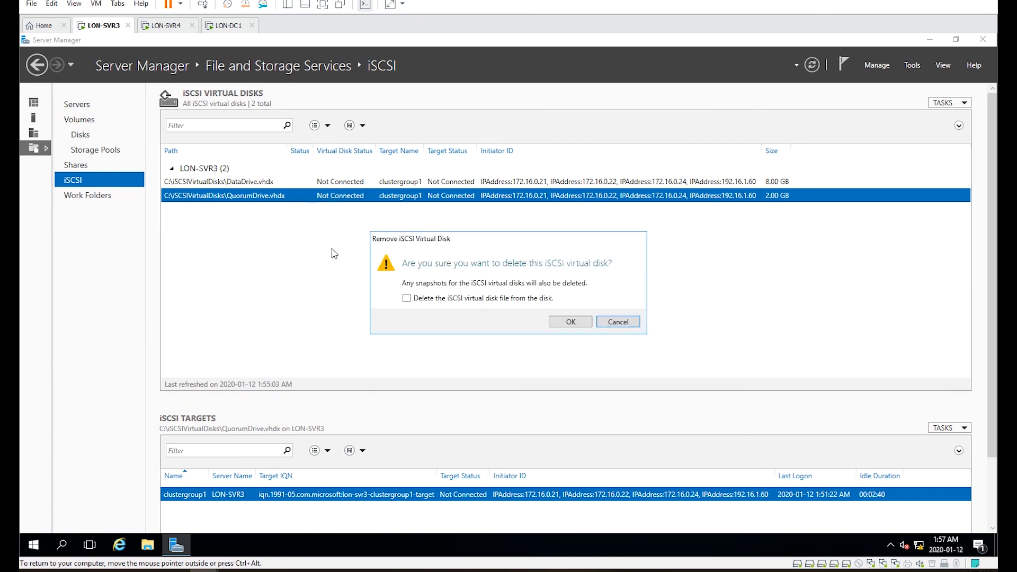
{"action": "left_click", "coordinate": [437, 300]}
{"action": "left_click", "coordinate": [558, 322]}
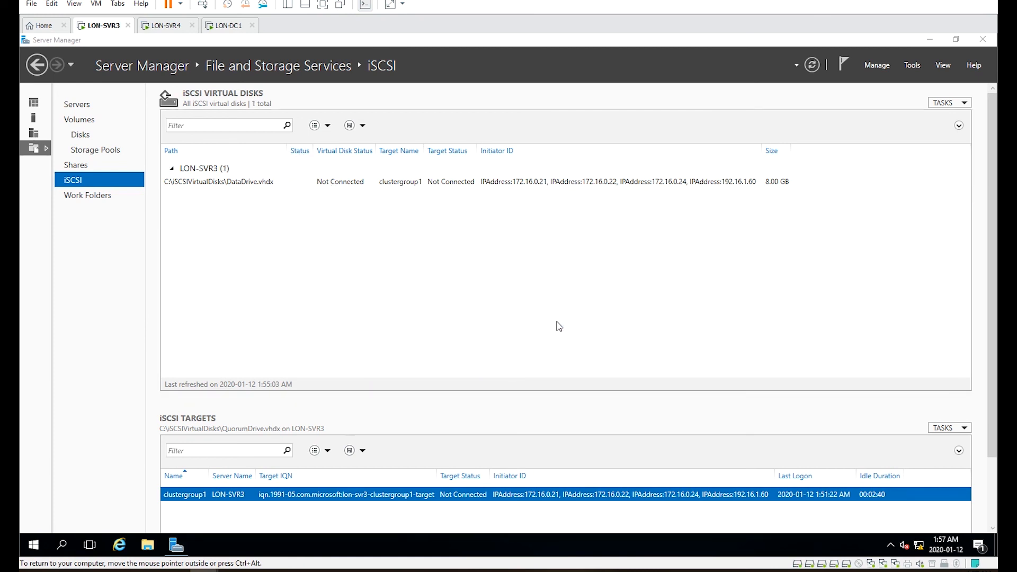
Step: Remove the DataDrive.vhdx iSCSI virtual disk from LON-SVR3
{"action": "right_click", "coordinate": [254, 182]}
{"action": "left_click", "coordinate": [299, 232]}
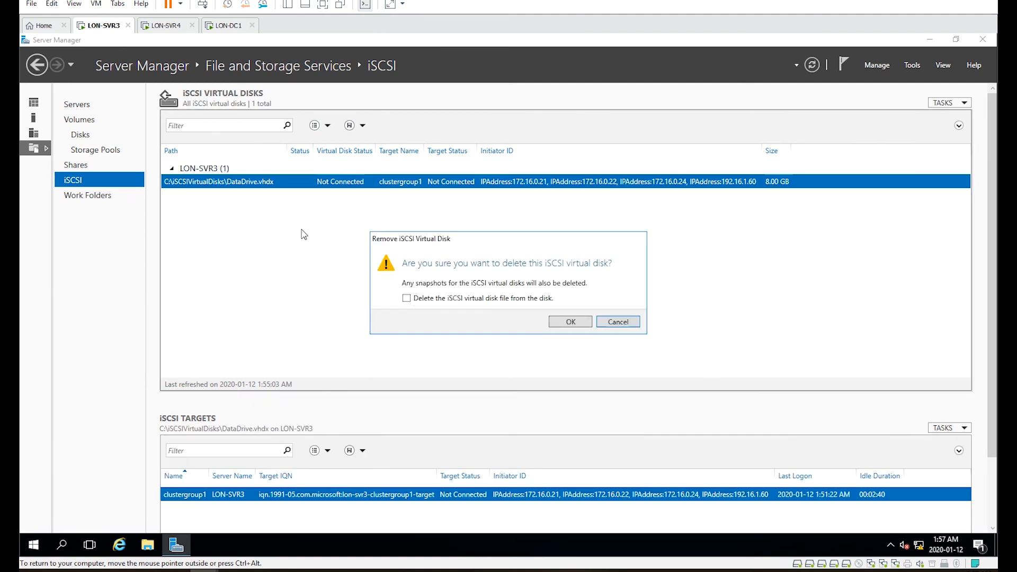
{"action": "left_click", "coordinate": [567, 322]}
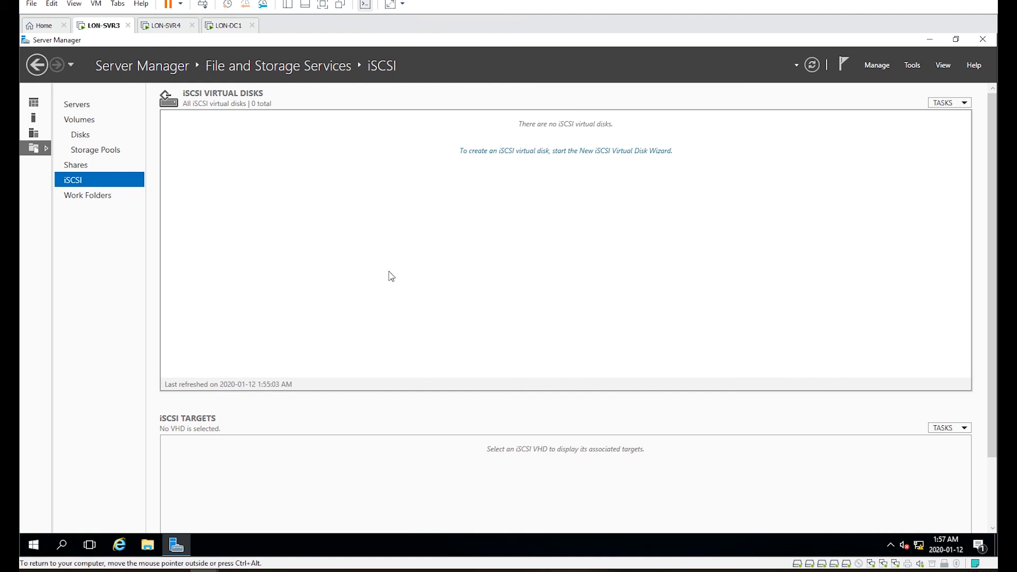
Step: Delete the E: volume labelled StoragePool on LON-SVR3
{"action": "left_click", "coordinate": [90, 125]}
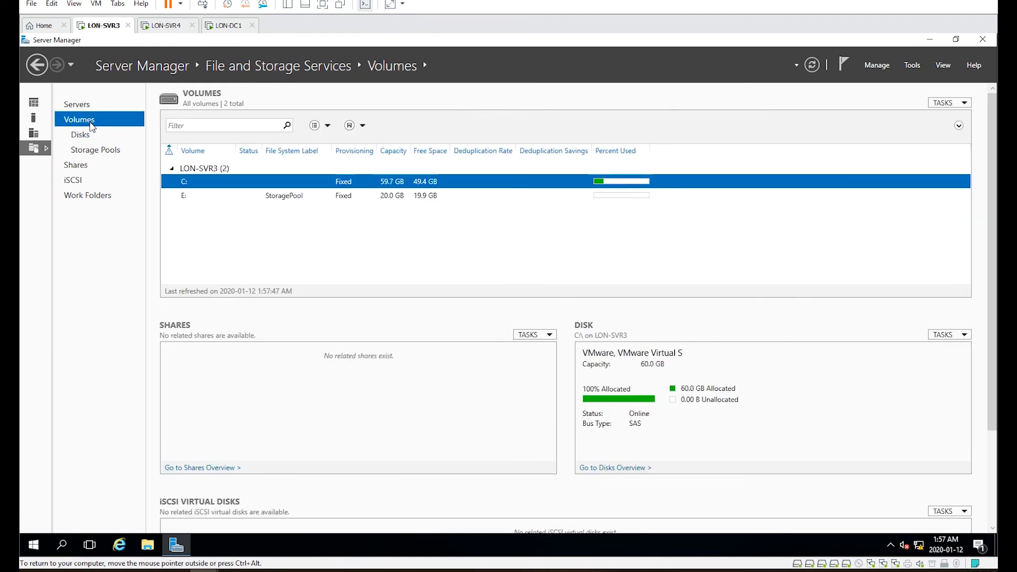
{"action": "left_click", "coordinate": [275, 197]}
{"action": "right_click", "coordinate": [275, 202]}
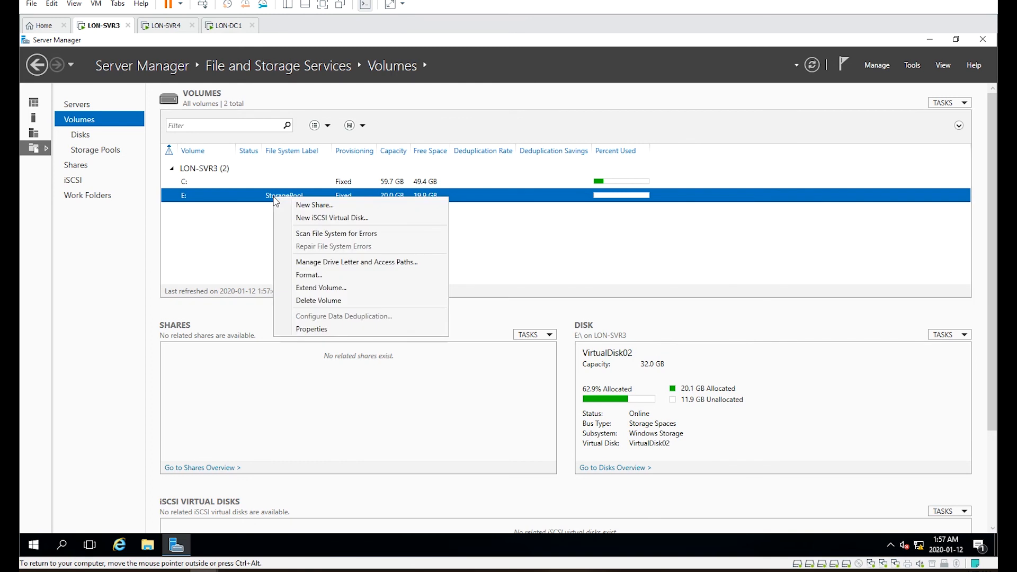
{"action": "left_click", "coordinate": [345, 300]}
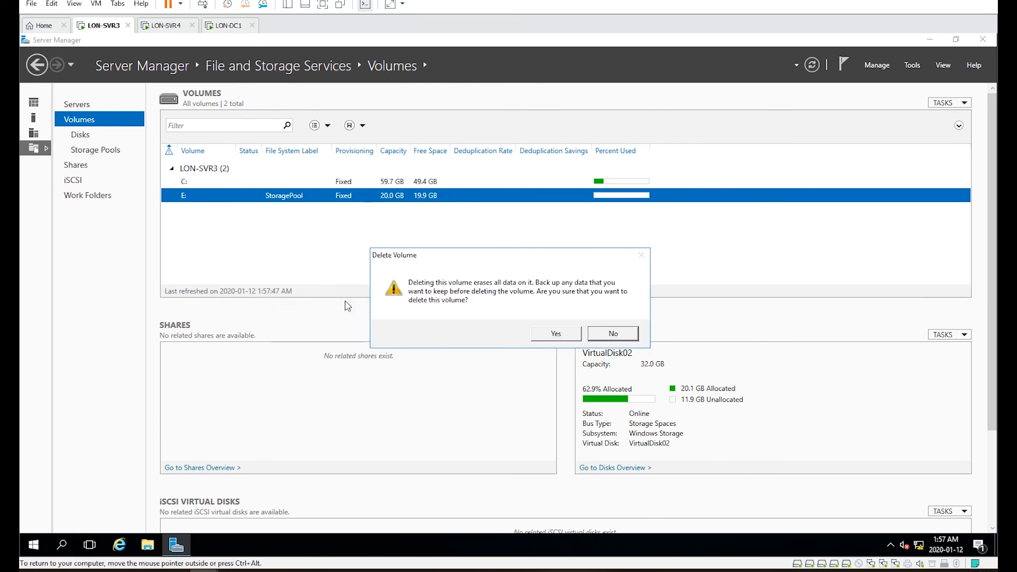
{"action": "left_click", "coordinate": [549, 335]}
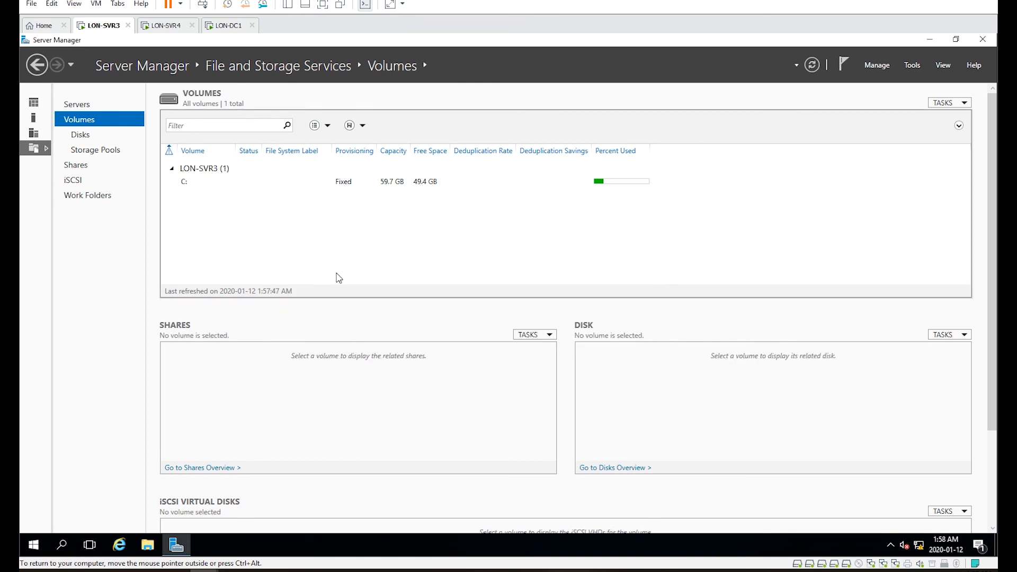
Step: Delete the virtual disk VirtualDisk02 from StoragePool01
{"action": "left_click", "coordinate": [90, 152]}
{"action": "right_click", "coordinate": [223, 375]}
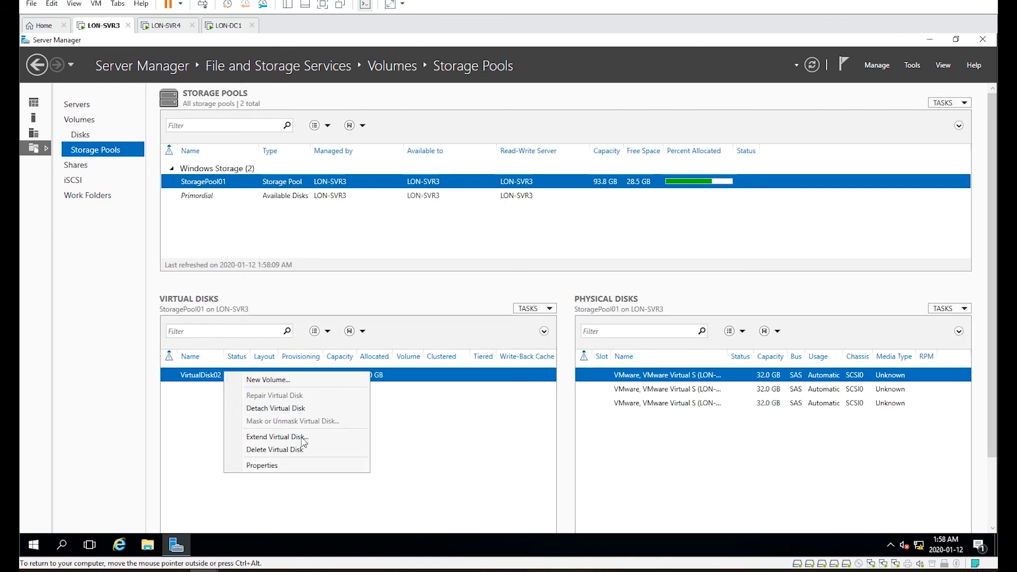
{"action": "left_click", "coordinate": [305, 455]}
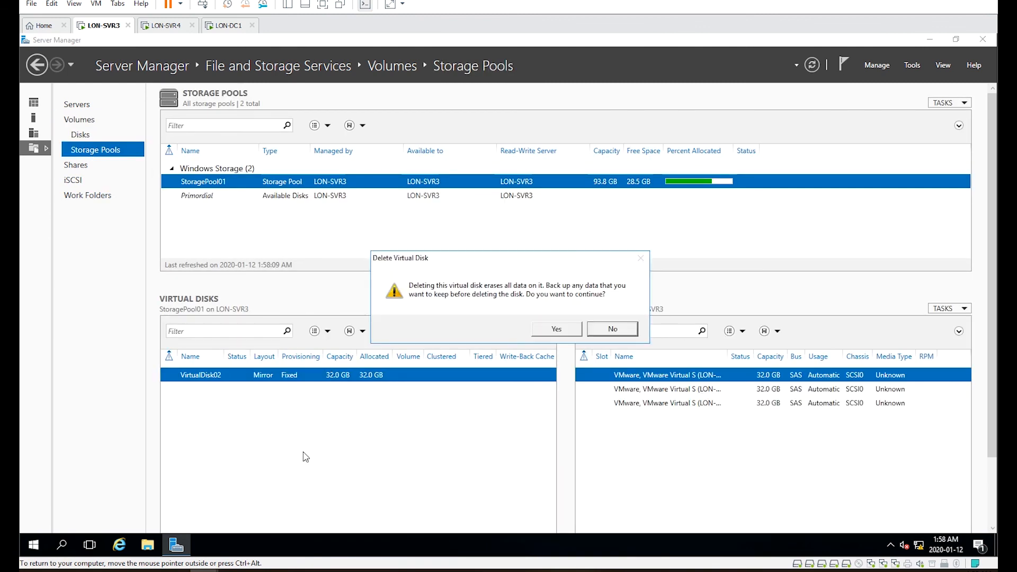
{"action": "left_click", "coordinate": [547, 335]}
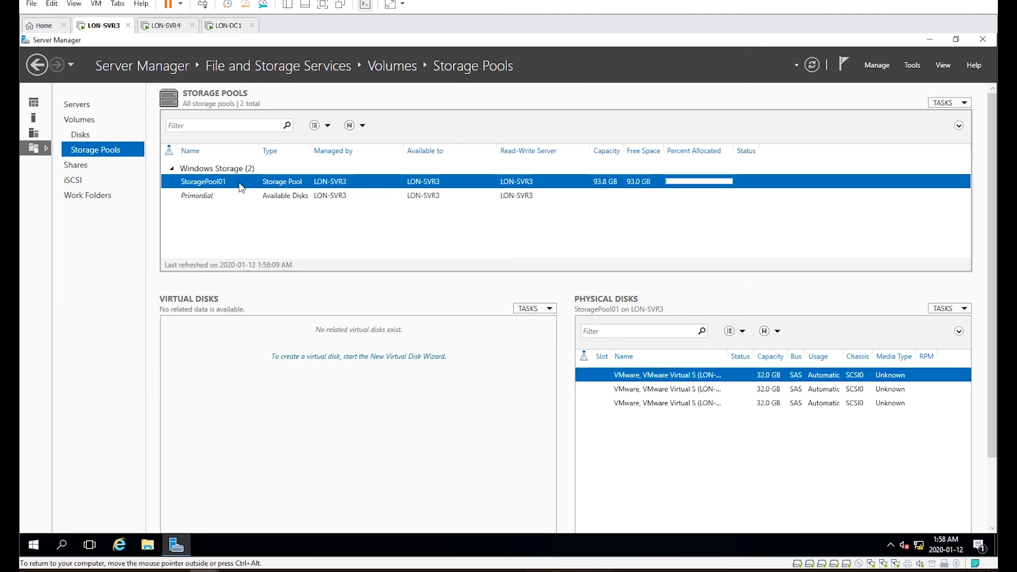
Step: Delete the storage pool StoragePool01 on LON-SVR3
{"action": "right_click", "coordinate": [241, 186]}
{"action": "left_click", "coordinate": [293, 241]}
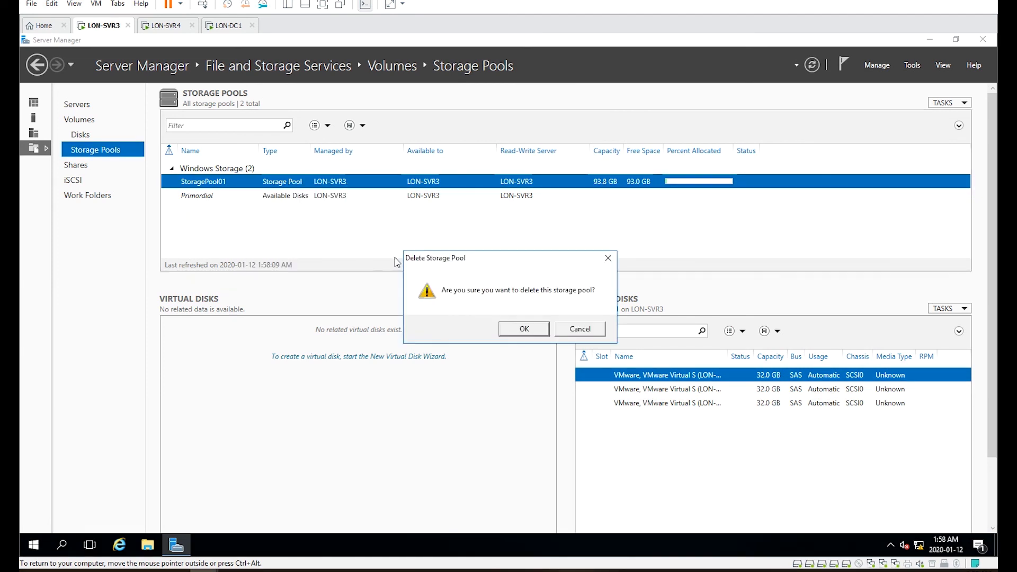
{"action": "left_click", "coordinate": [527, 331]}
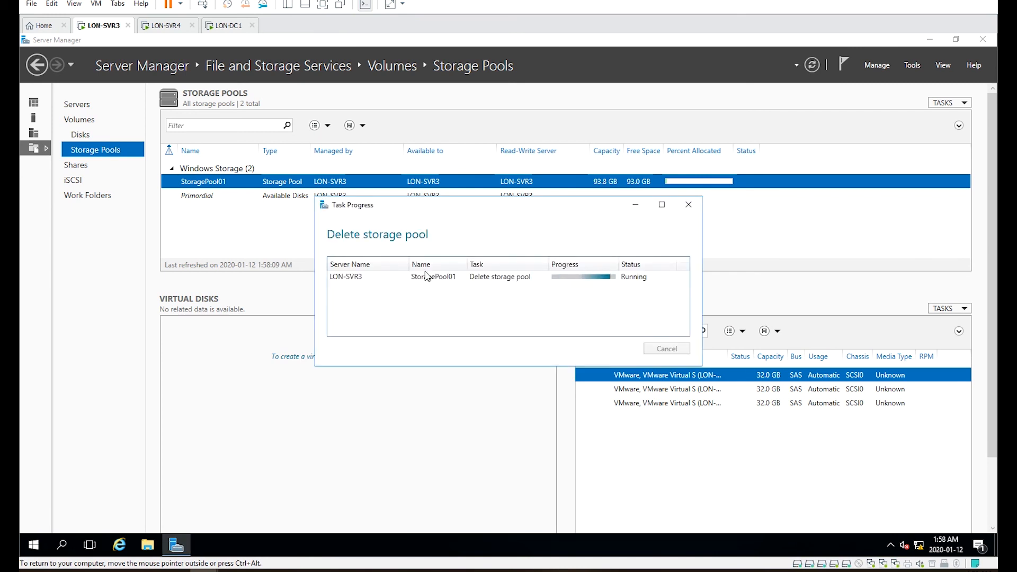